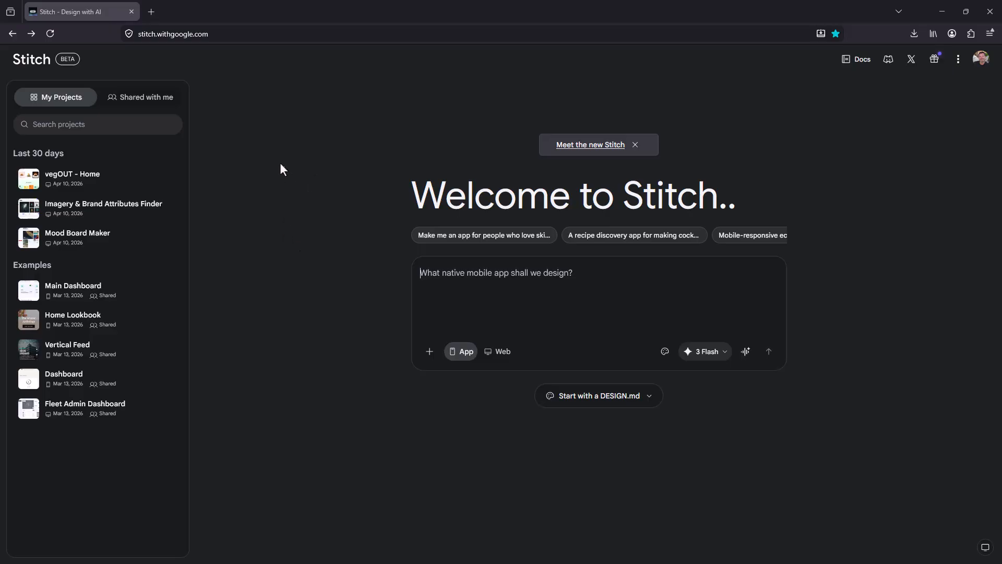
Look over the Stitch documentation overview and its sample prompt structure, and return to the start page
left_click(852, 61)
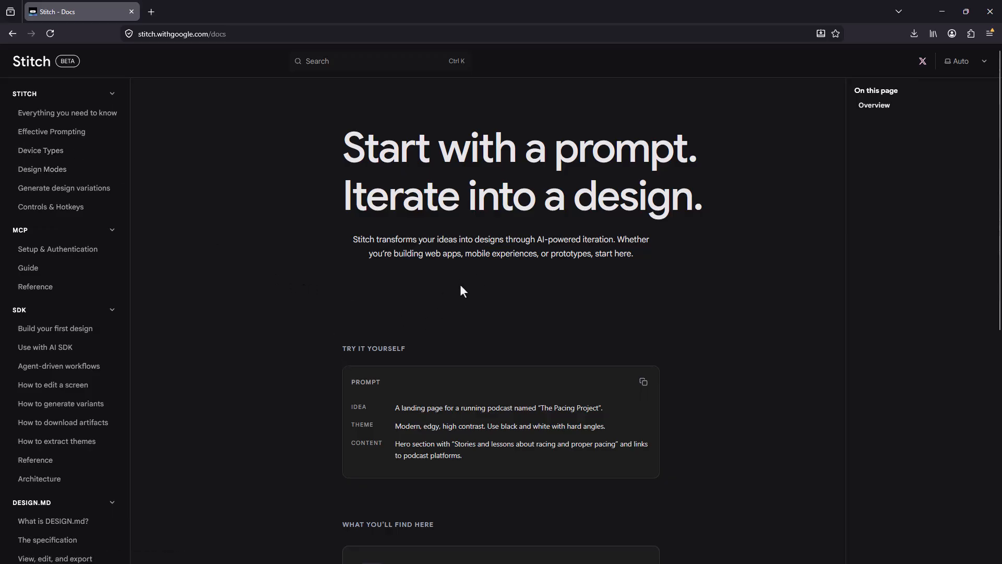
scroll(525, 269, "down", 2)
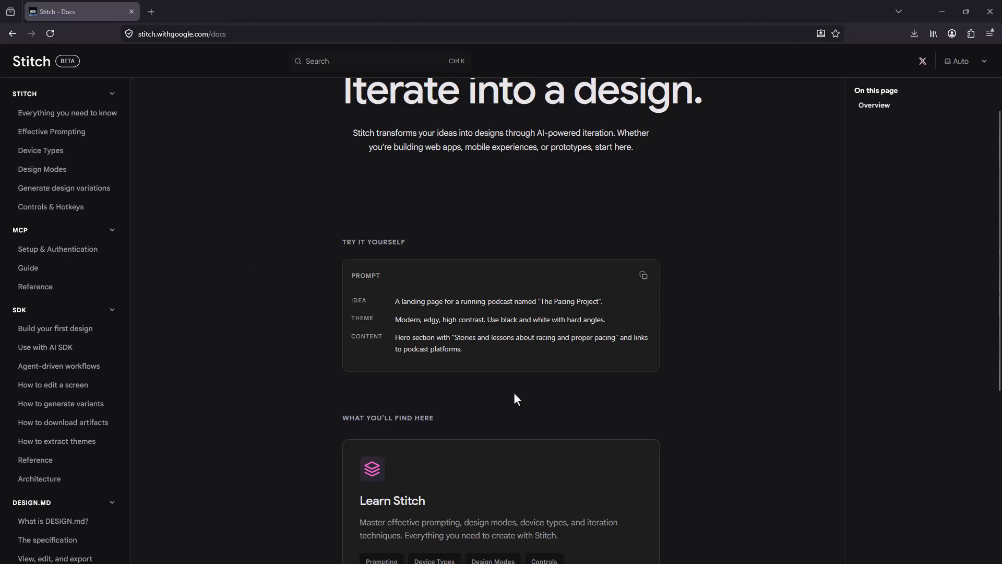
scroll(464, 219, "up", 3)
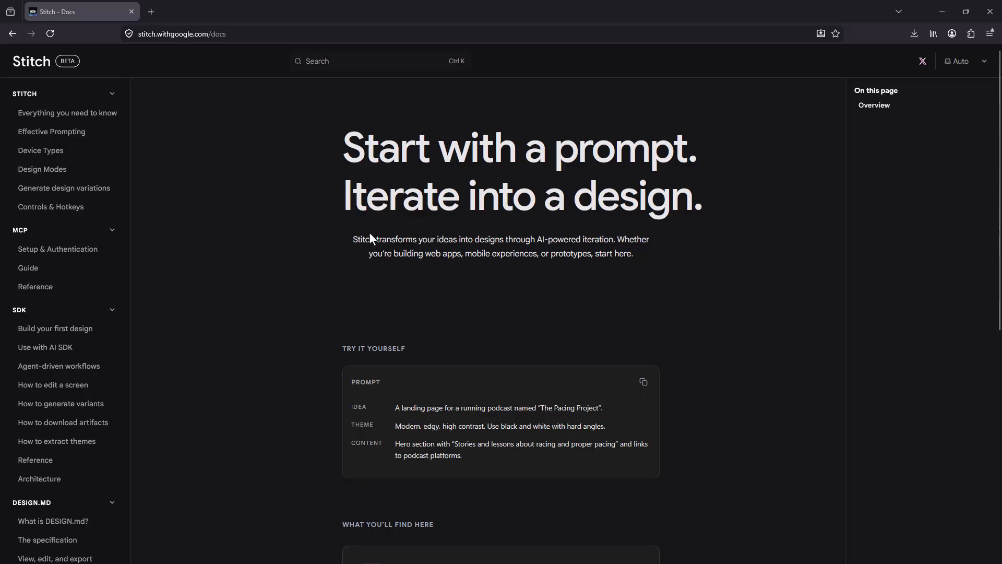
scroll(377, 313, "down", 3)
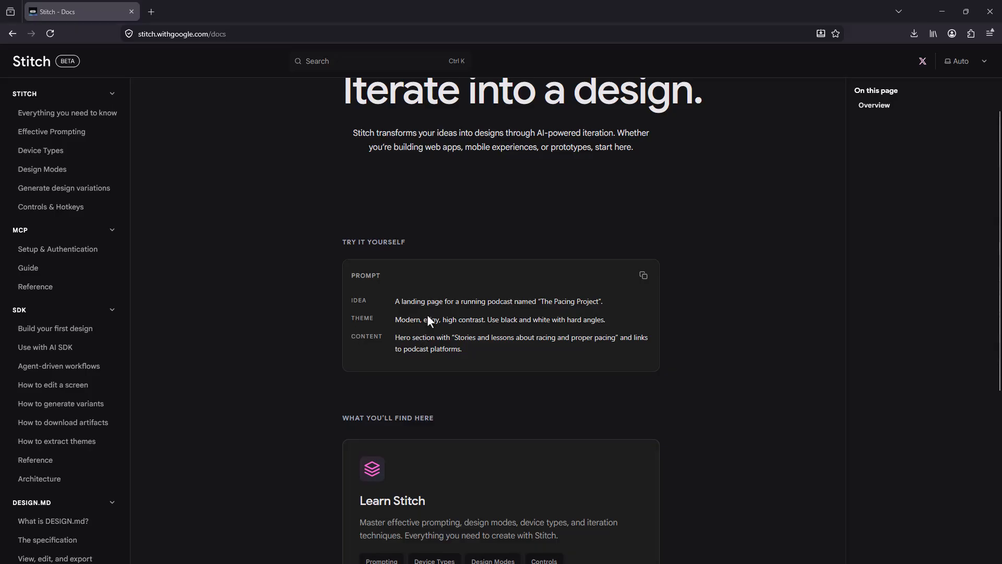
left_click(17, 31)
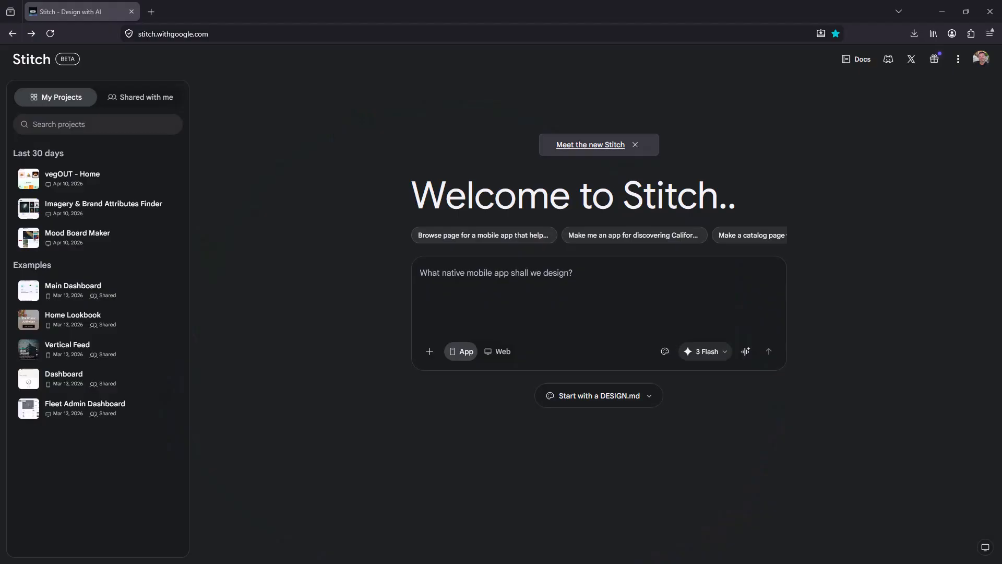
Bring in the Notepad brief, copy its company and style paragraphs without the structure paragraph, and move the window away
left_click_drag(1, 188, 696, 131)
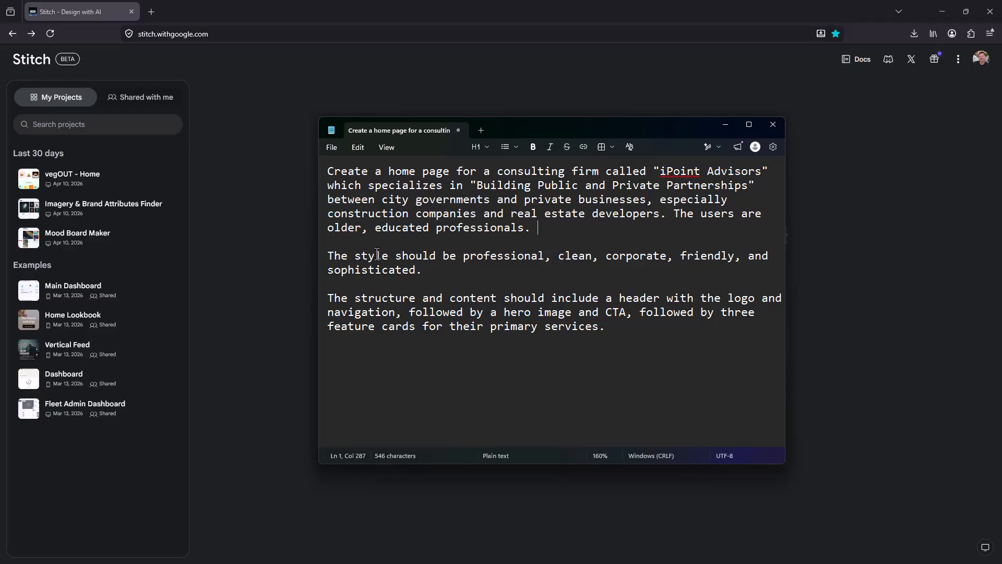
left_click_drag(334, 297, 604, 336)
left_click(470, 279)
left_click_drag(444, 272, 321, 168)
key("ctrl+c")
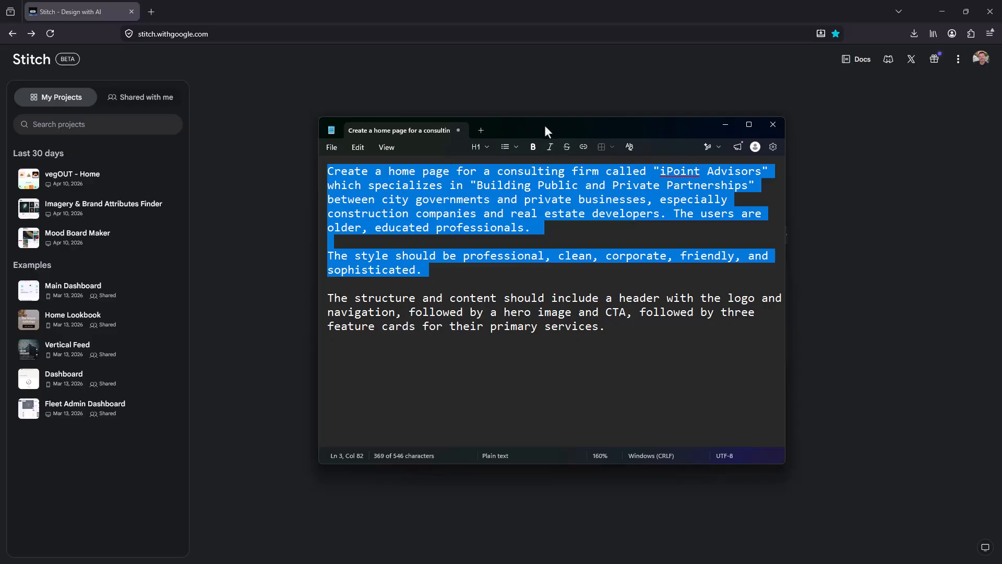
left_click_drag(538, 127, 0, 177)
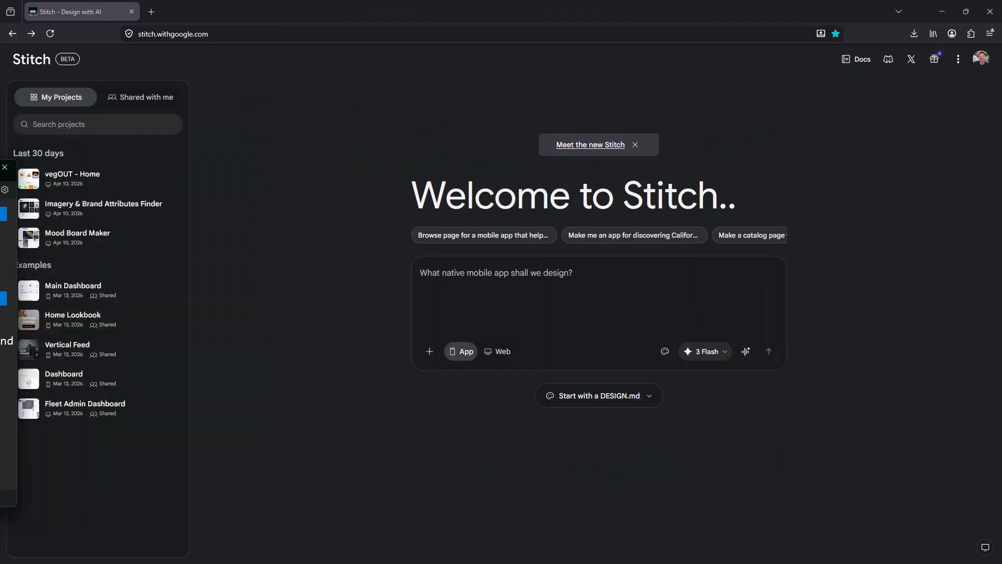
Generate a web design from the copied iPoint Advisors home page prompt using the 3 Flash model
left_click(499, 352)
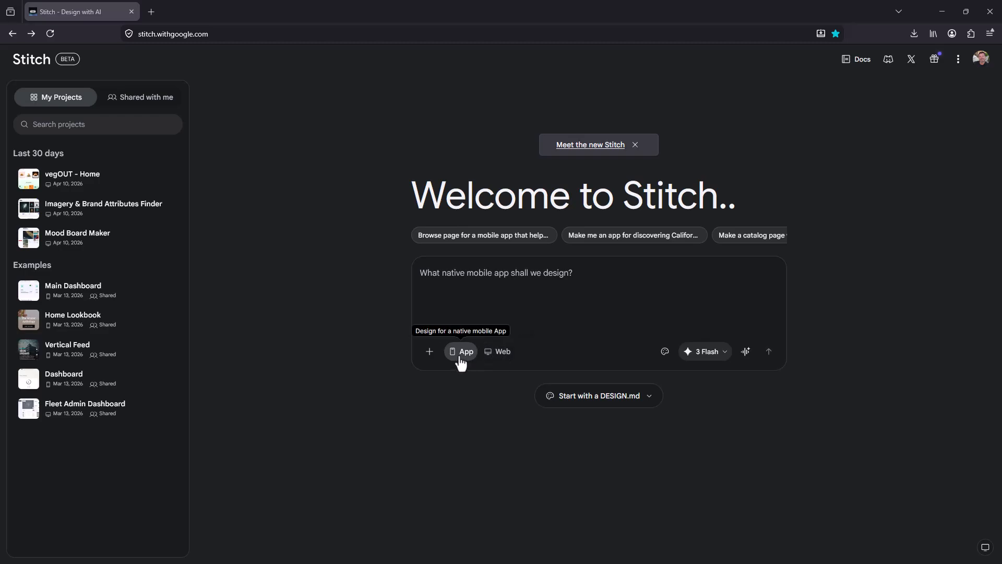
left_click(497, 354)
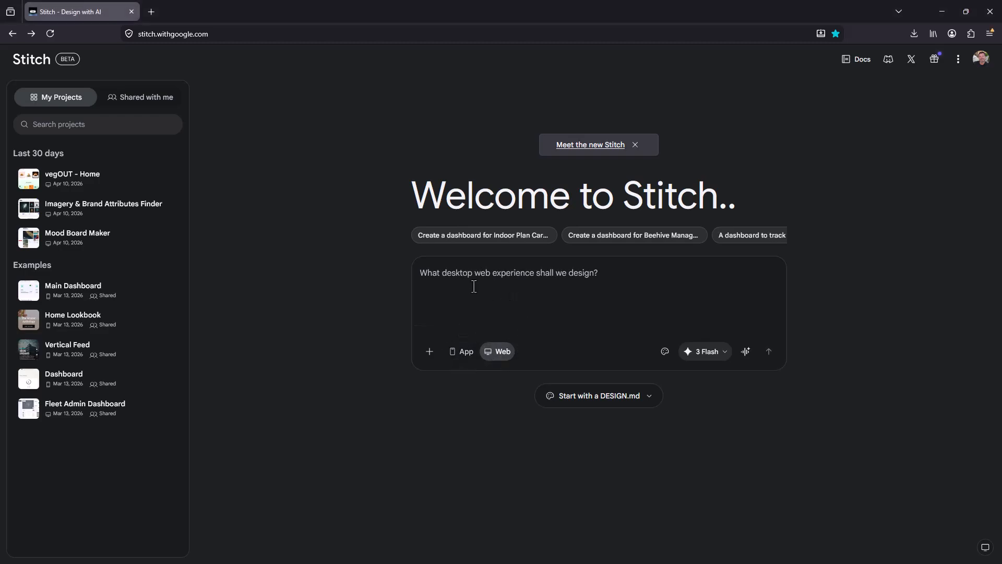
left_click(456, 274)
key("ctrl+v")
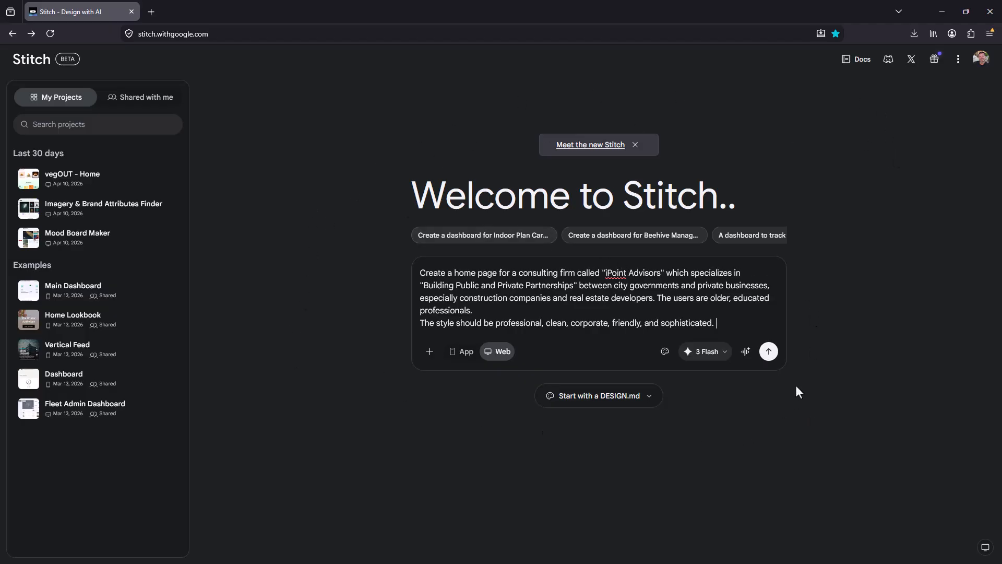
left_click(769, 352)
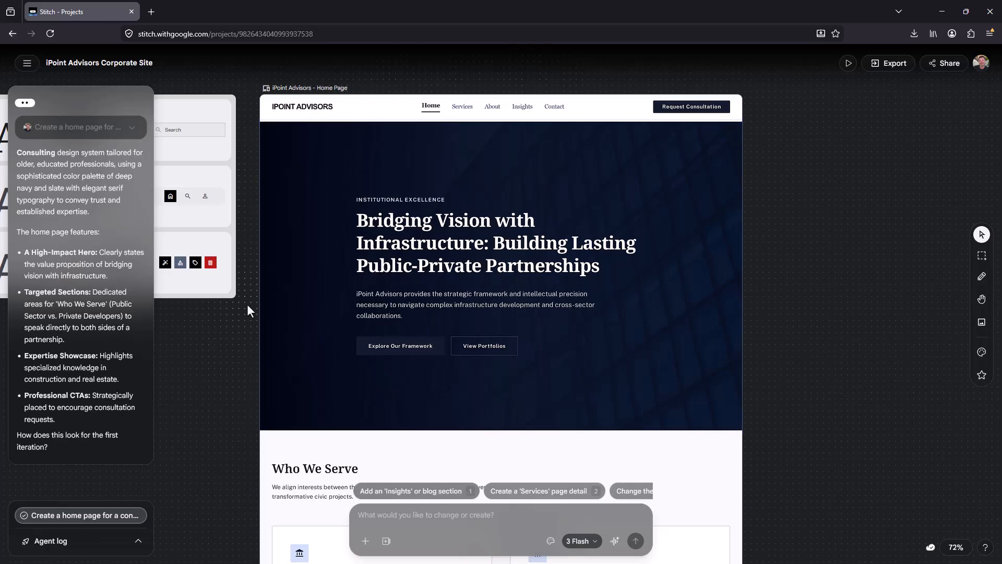
Examine the generated iPoint Advisors home page from the hero through the service and expertise sections
key("h")
left_click_drag(250, 416, 278, 281)
scroll(278, 281, "down", 8)
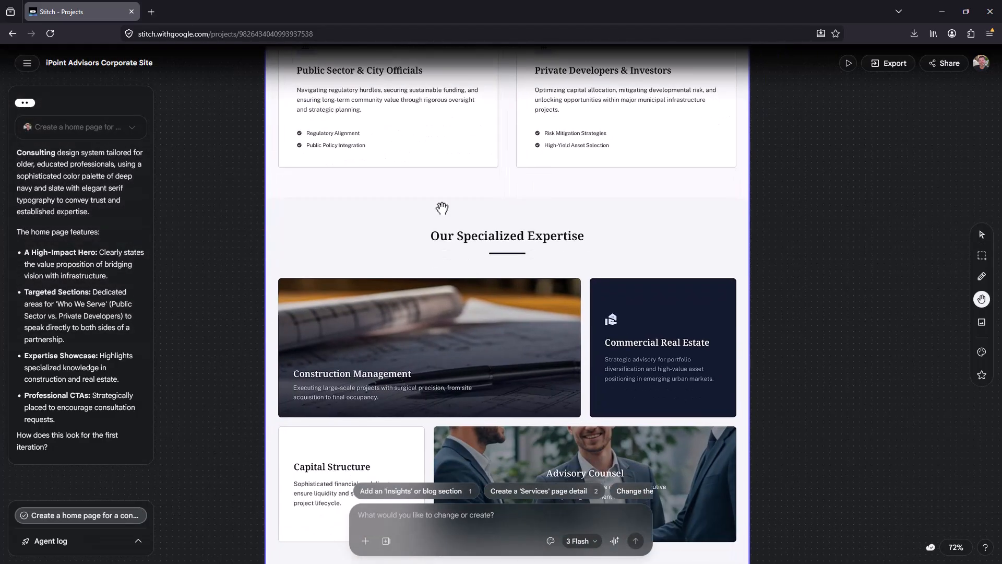
scroll(437, 151, "down", 5)
left_click_drag(330, 236, 336, 532)
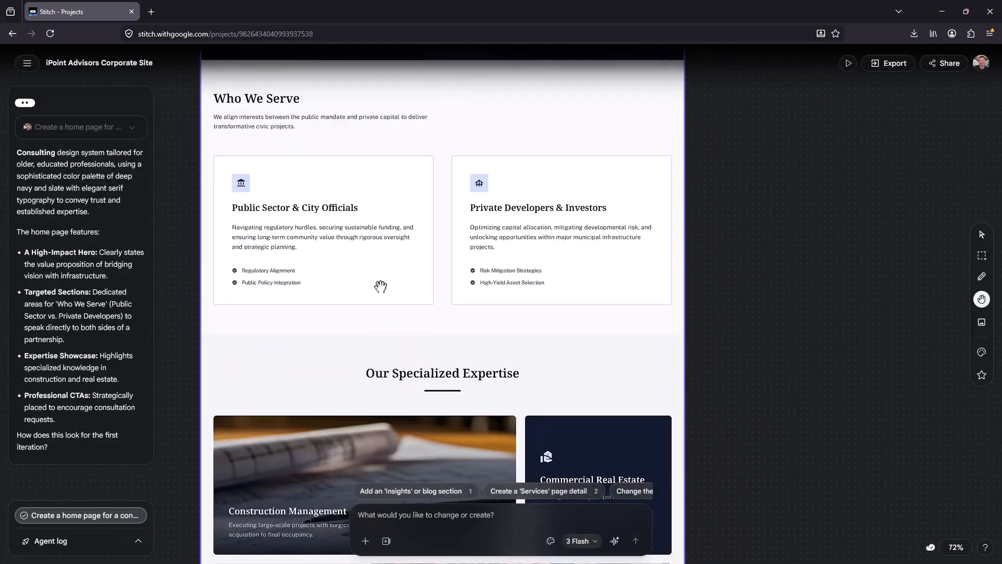
left_click_drag(406, 152, 416, 434)
left_click_drag(422, 196, 465, 327)
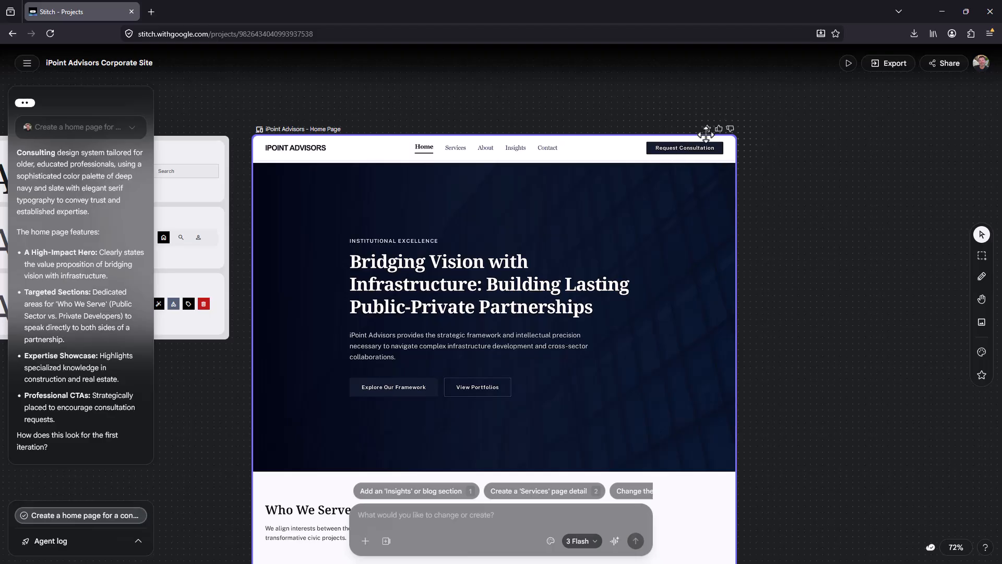
key("h")
key("v")
key("h")
left_click_drag(538, 332, 557, 99)
key("v")
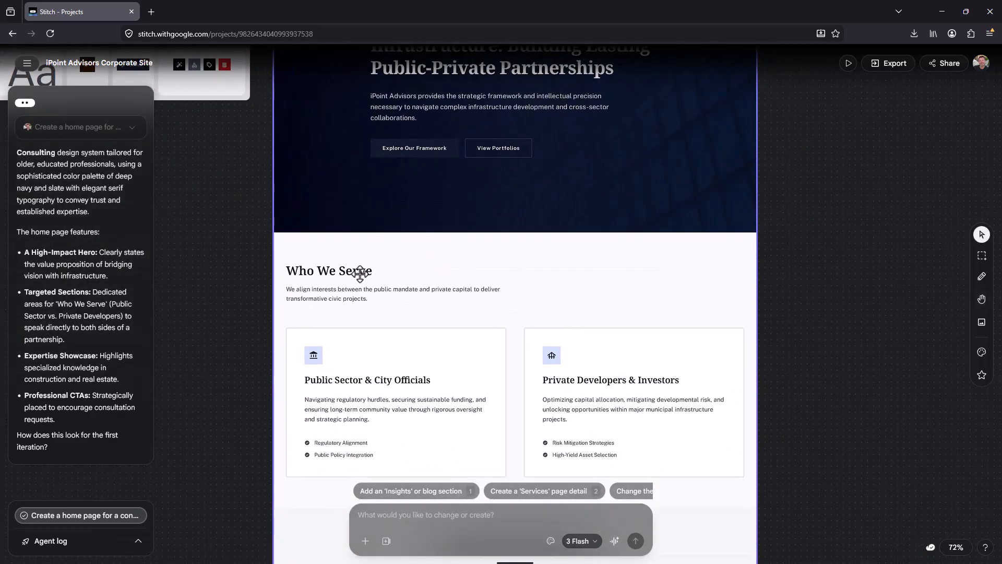
Examine the Sovereign Consulting design system board with its colours, typefaces and components
key("space")
left_click_drag(554, 186, 781, 364)
left_click_drag(392, 328, 413, 384)
left_click_drag(316, 397, 364, 374)
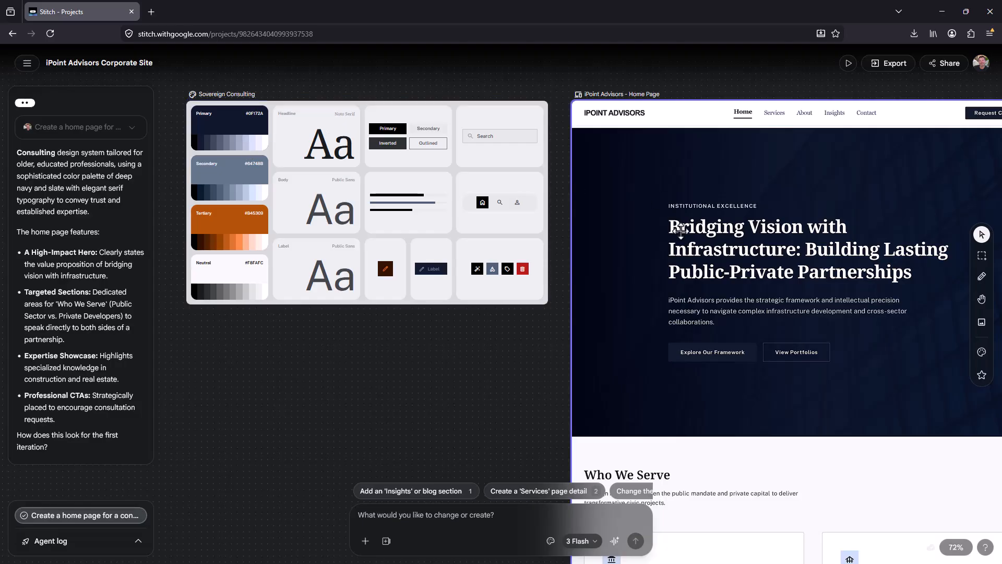
Review the home page again, down to the expertise cards and closing call to action and back to the hero
key("space")
left_click_drag(794, 348, 722, 347)
key("space")
left_click_drag(709, 389, 459, 246)
scroll(487, 58, "down", 10)
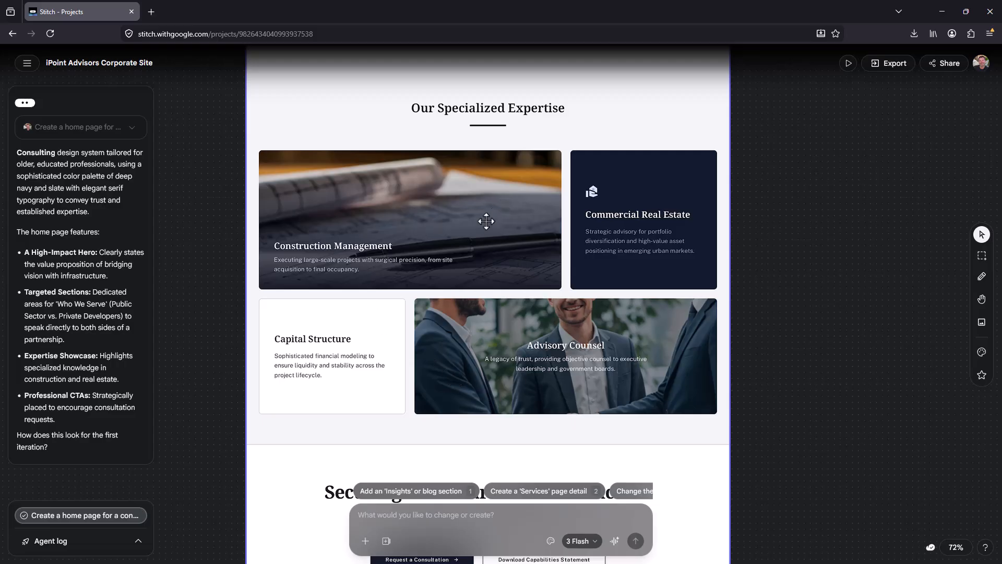
key("h")
left_click_drag(469, 201, 605, 421)
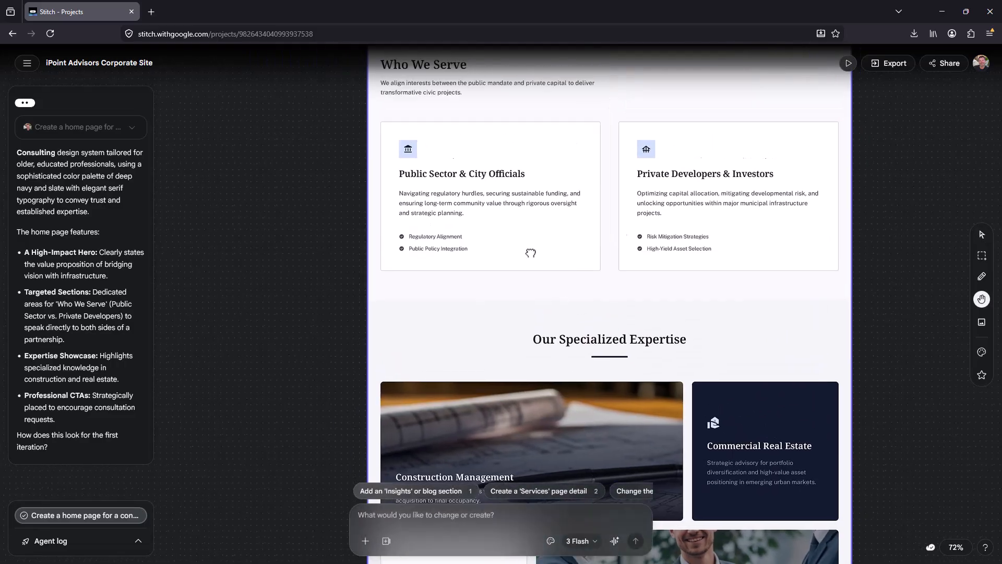
left_click_drag(561, 78, 555, 427)
left_click_drag(548, 313, 450, 361)
key("v")
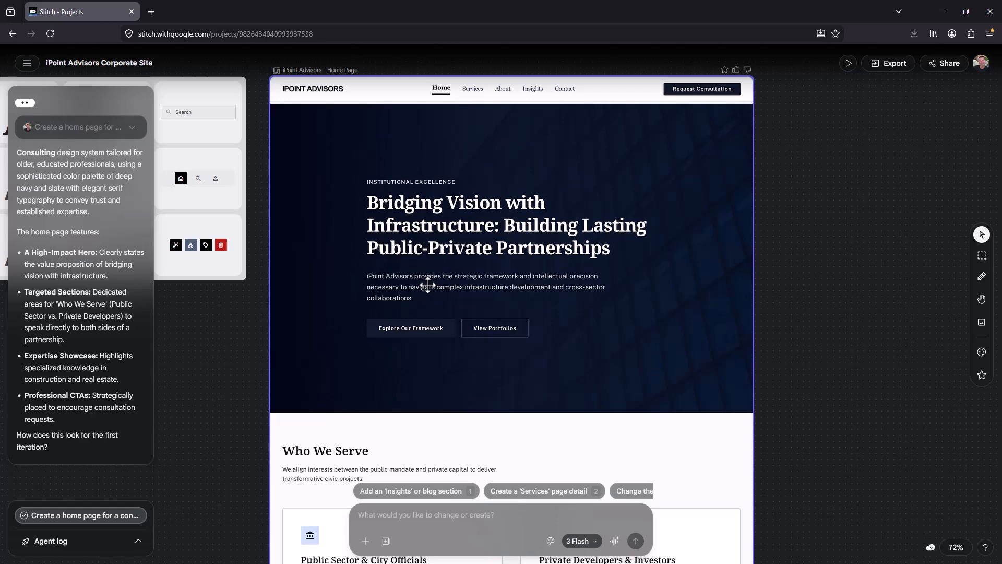
Select the iPoint Advisors home page screen and start editing its elements
left_click(427, 286)
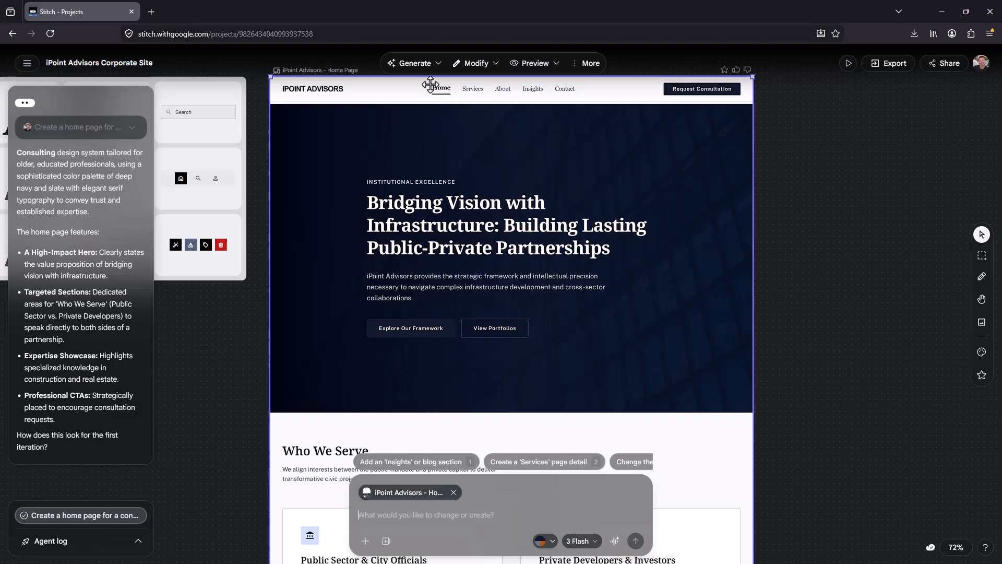
left_click(429, 64)
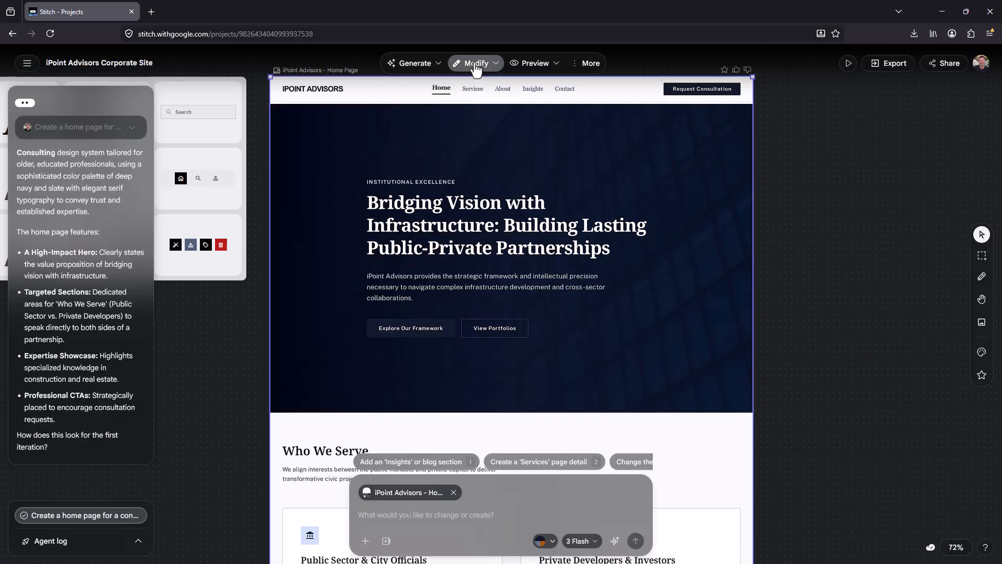
mouse_move(478, 63)
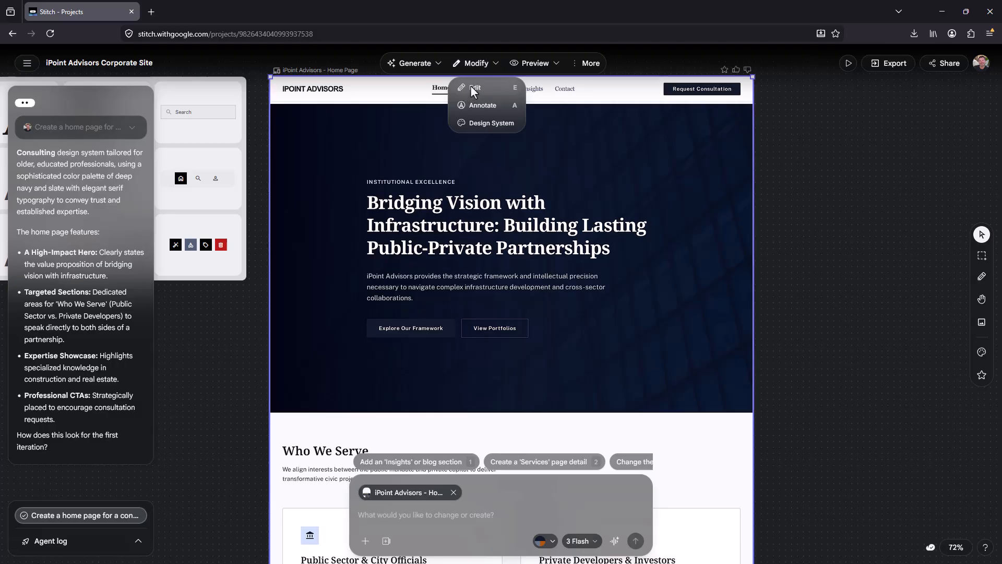
left_click(472, 87)
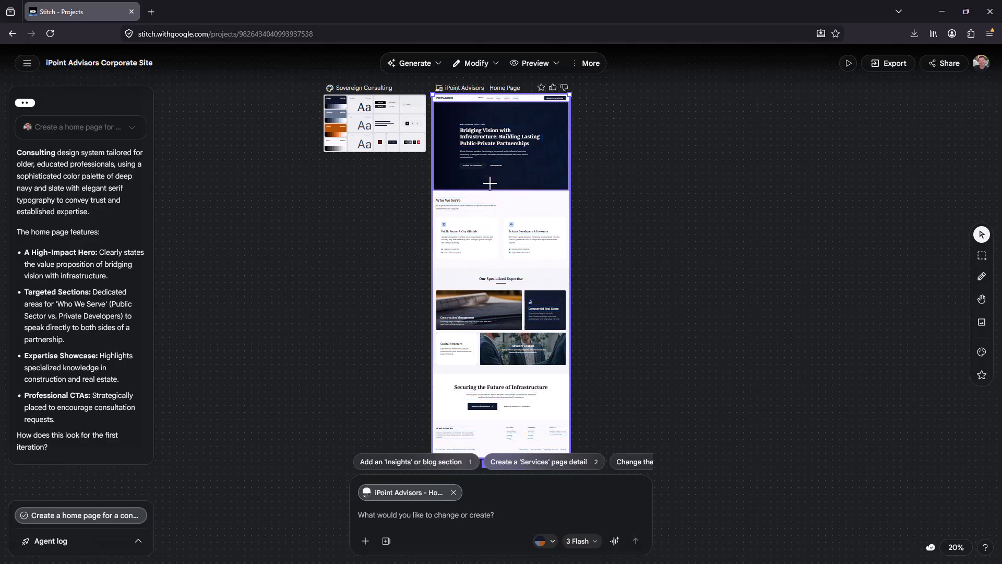
scroll(491, 189, "up", 6)
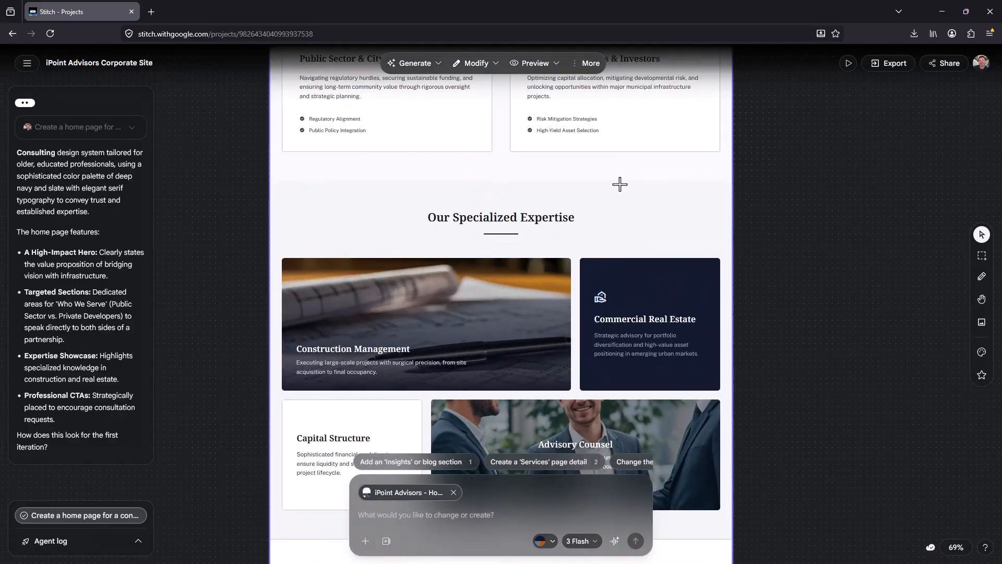
key("space")
left_click_drag(587, 200, 571, 465)
left_click_drag(534, 137, 608, 362)
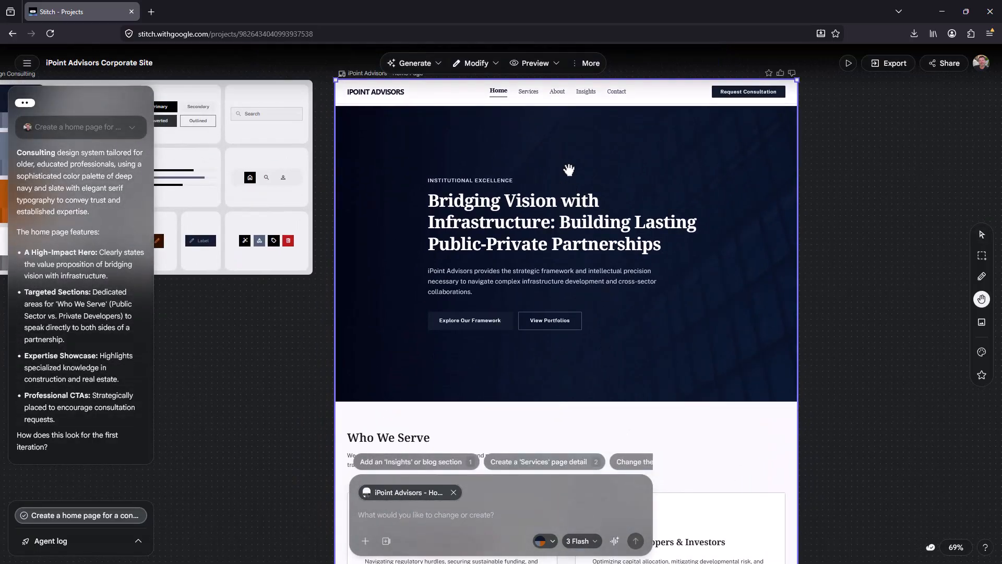
left_click_drag(535, 151, 518, 203)
Change the hero headline's text to "Building Public and Private Partnerships" and finish editing the home page
left_click(471, 63)
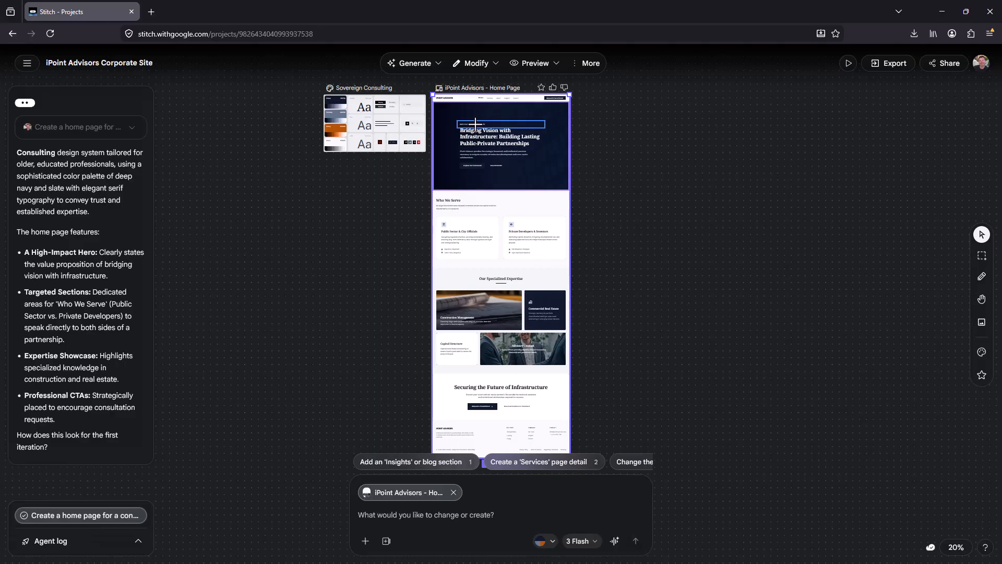
left_click(475, 125)
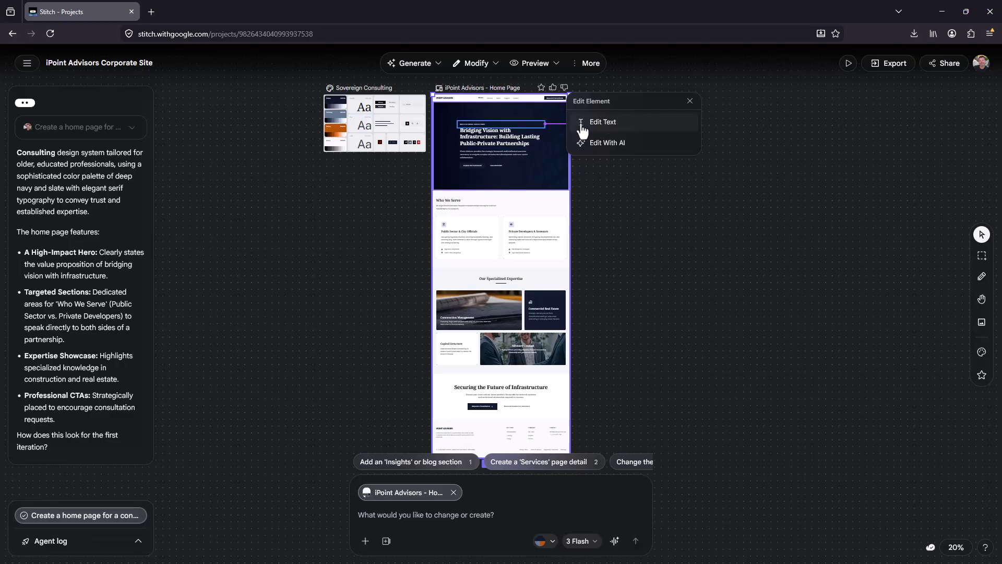
left_click(491, 136)
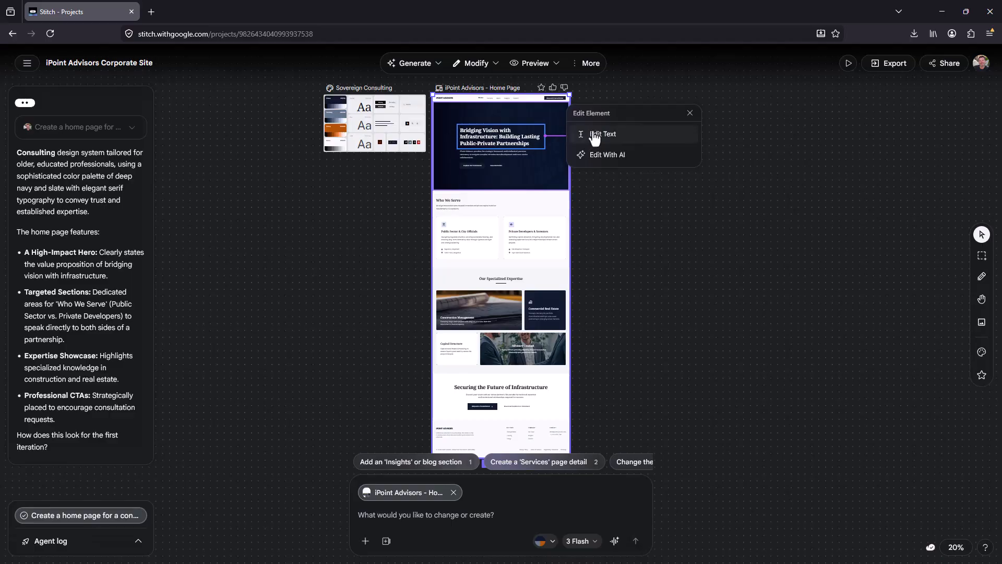
left_click(593, 134)
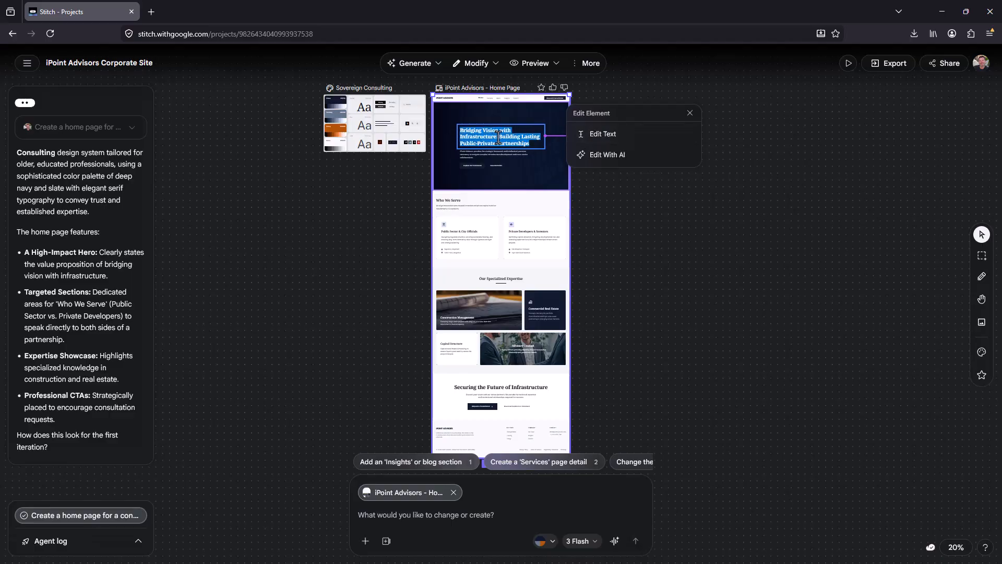
left_click(498, 137)
left_click_drag(499, 136, 454, 127)
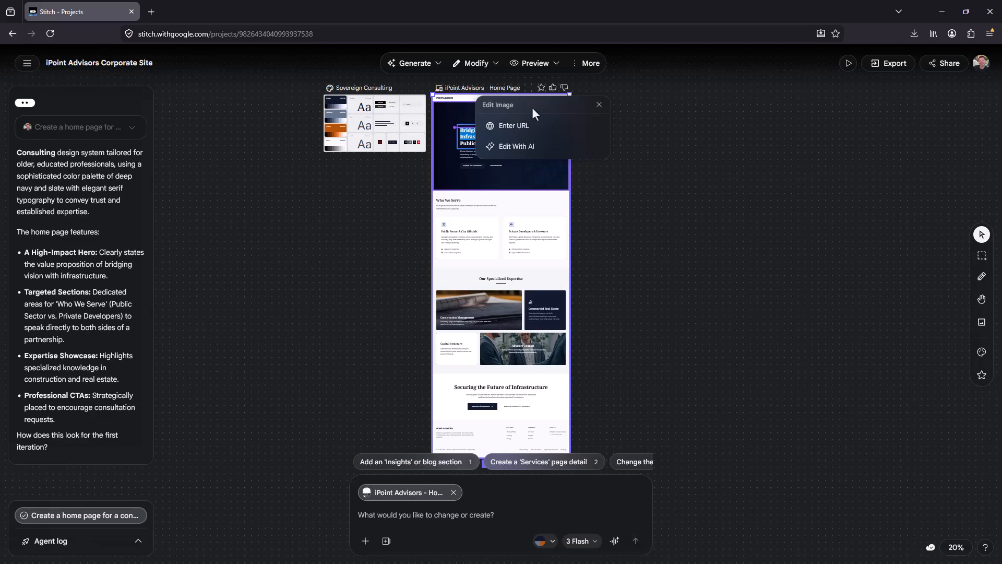
left_click(473, 137)
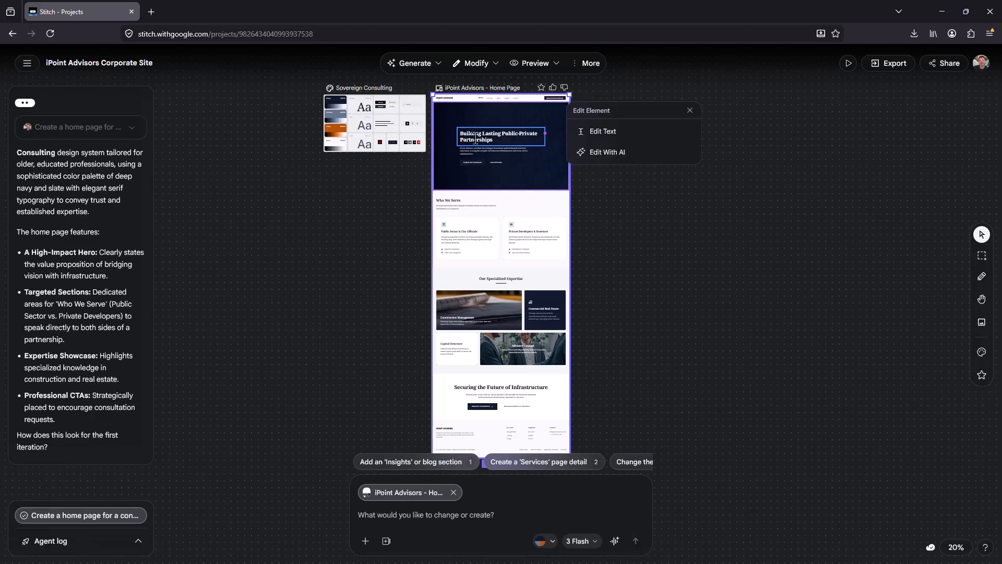
double_click(491, 135)
key("BackSpace")
left_click(639, 206)
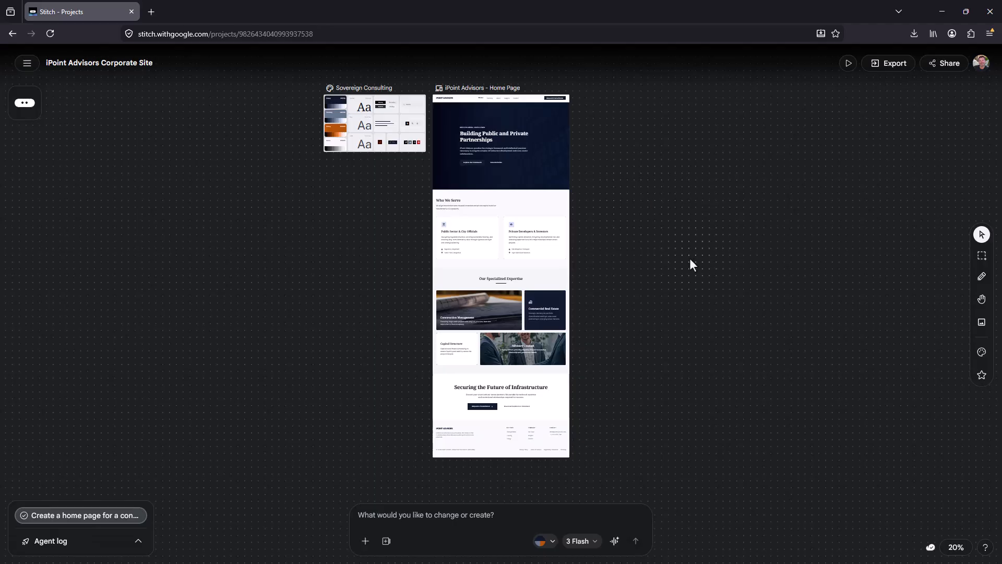
scroll(689, 258, "up", 3)
scroll(685, 258, "down", 2)
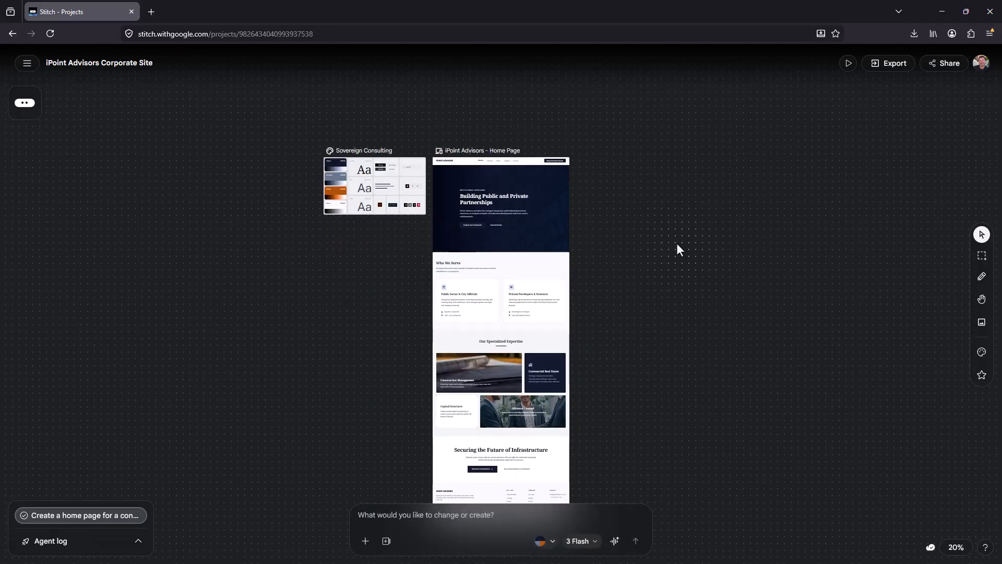
key("ctrl+plus")
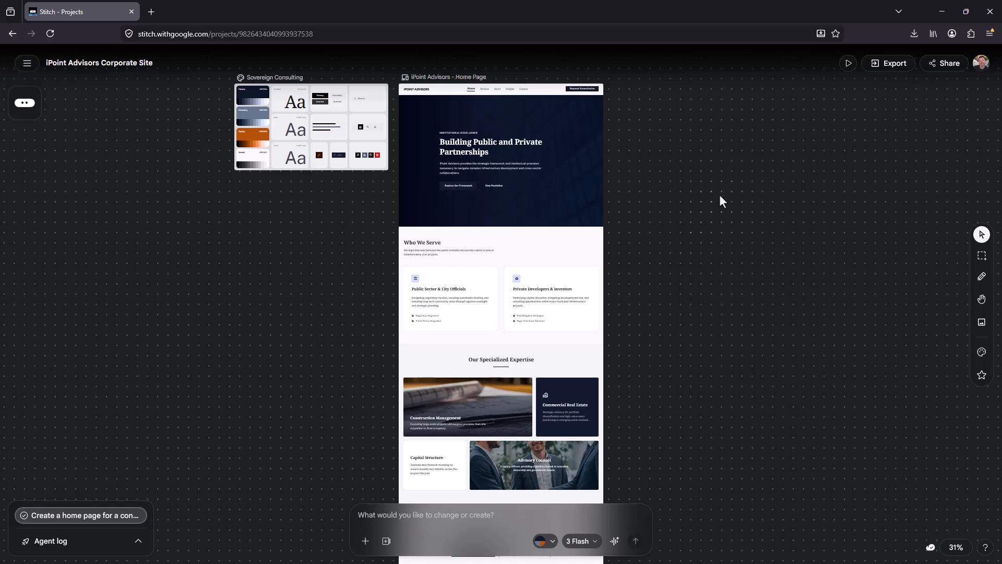
scroll(577, 173, "up", 4)
scroll(577, 172, "down", 4)
left_click(981, 277)
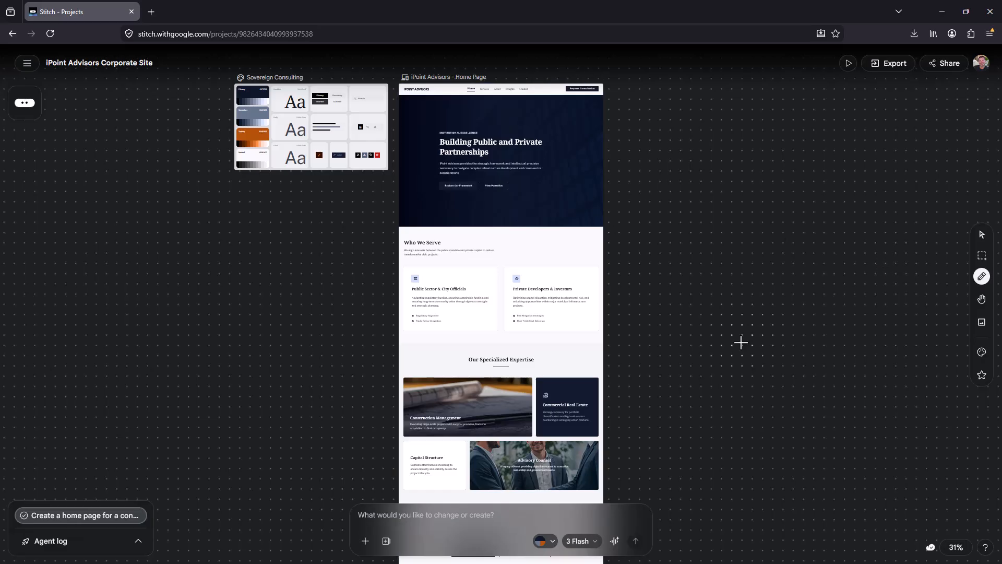
key("v")
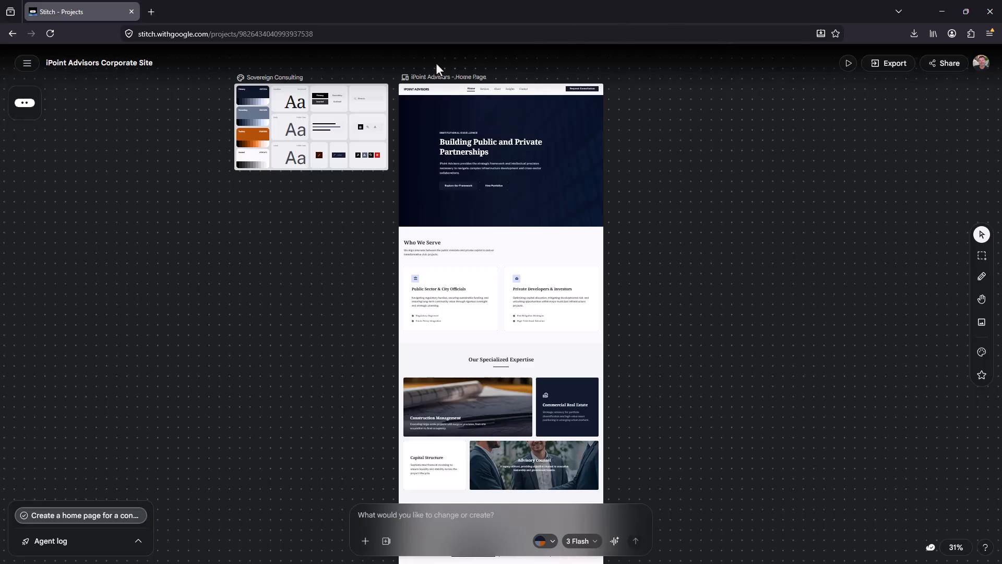
Prompt a change to the home page: "Add an image to the background of the hero section and reduce its height so that it would take up only about 50% of the viewport height."
left_click(405, 77)
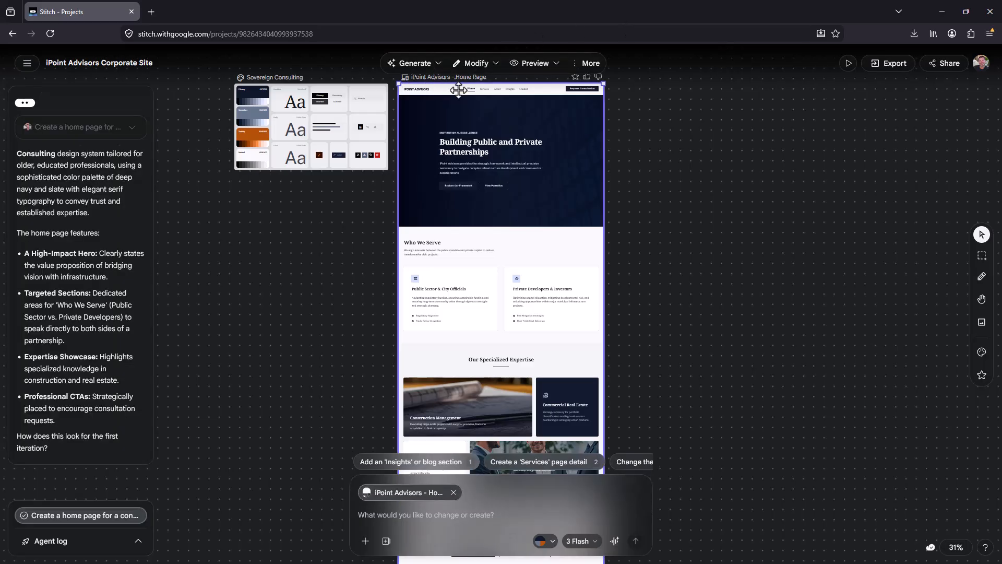
left_click(415, 63)
left_click(676, 214)
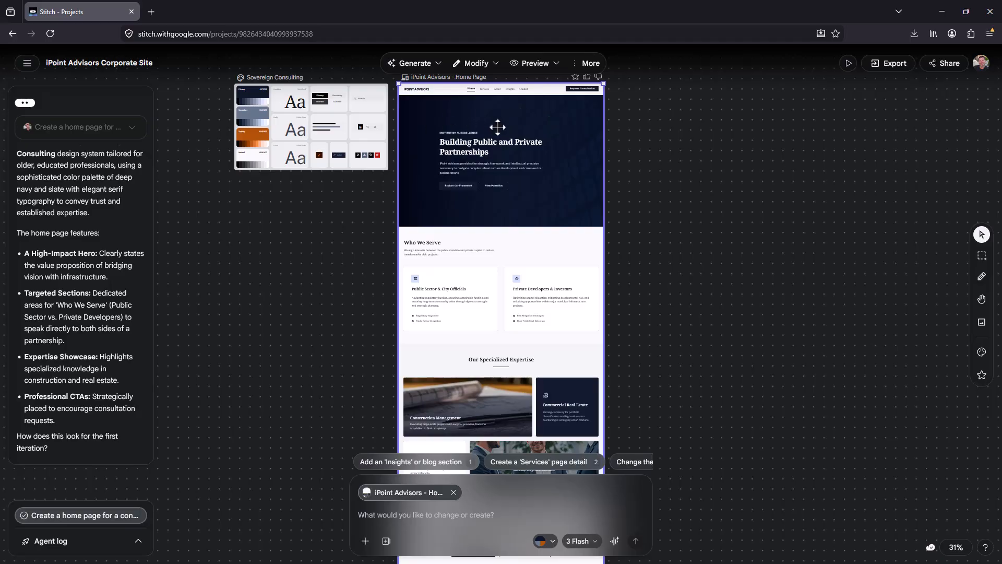
scroll(497, 127, "up", 3)
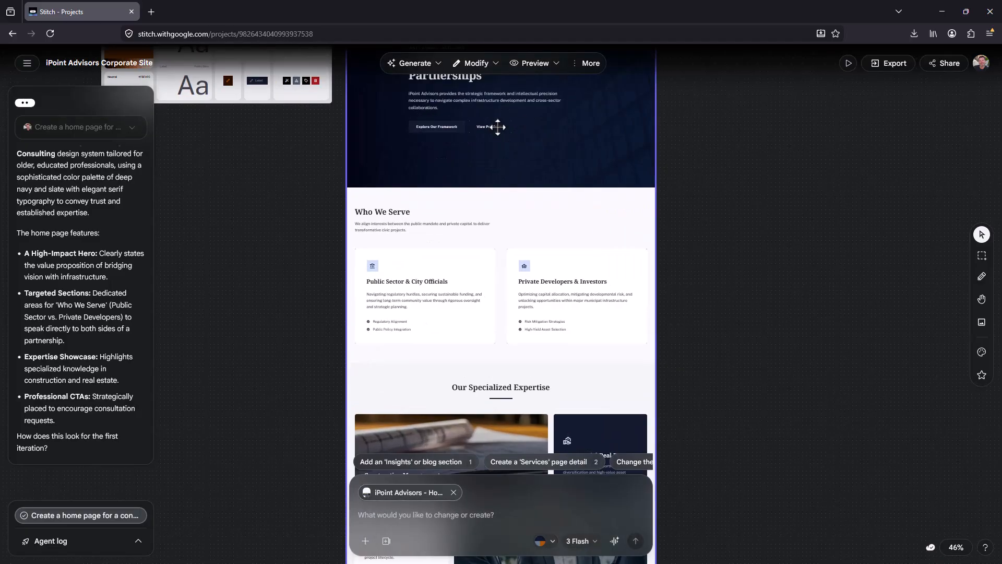
scroll(497, 127, "up", 5)
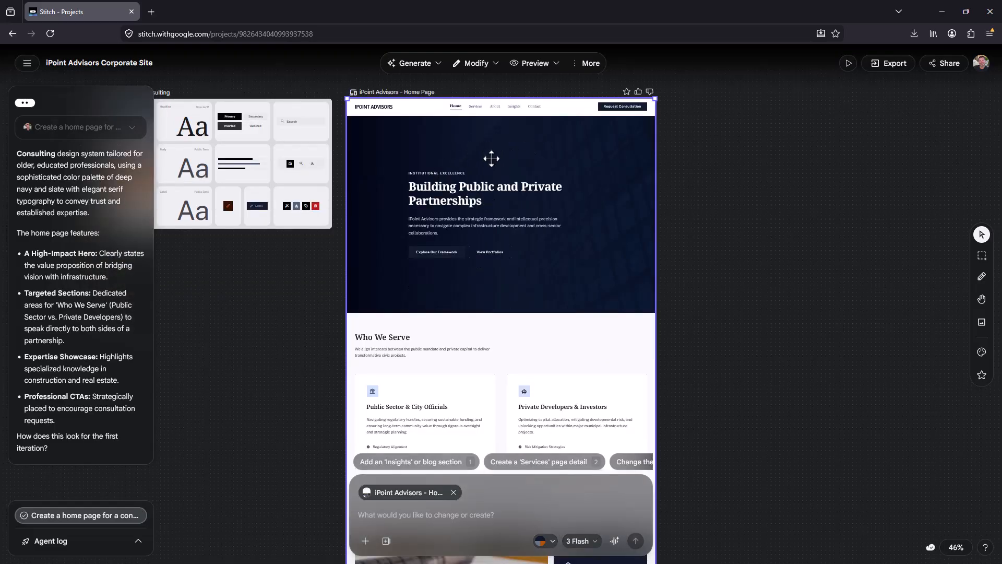
left_click(373, 517)
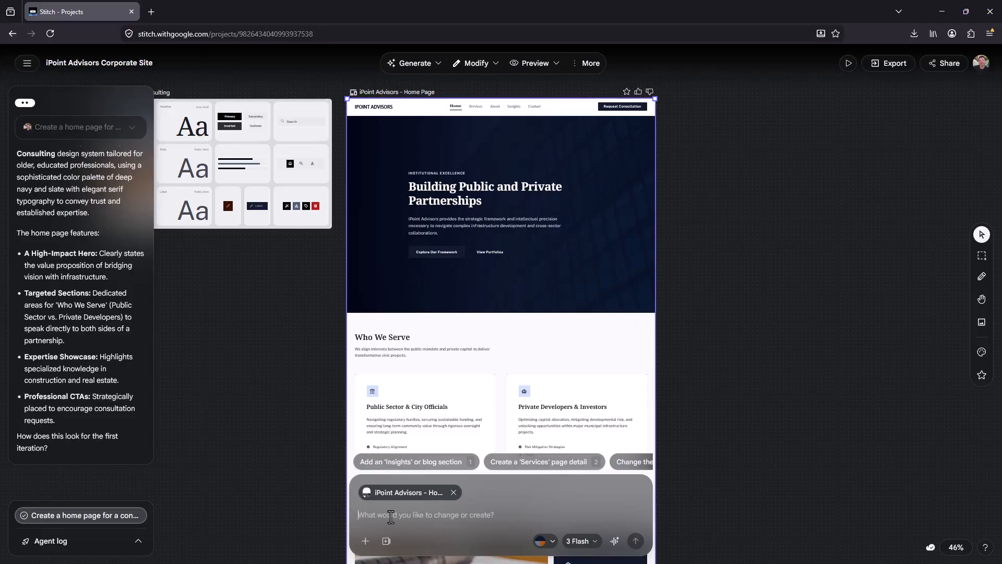
type("Ad")
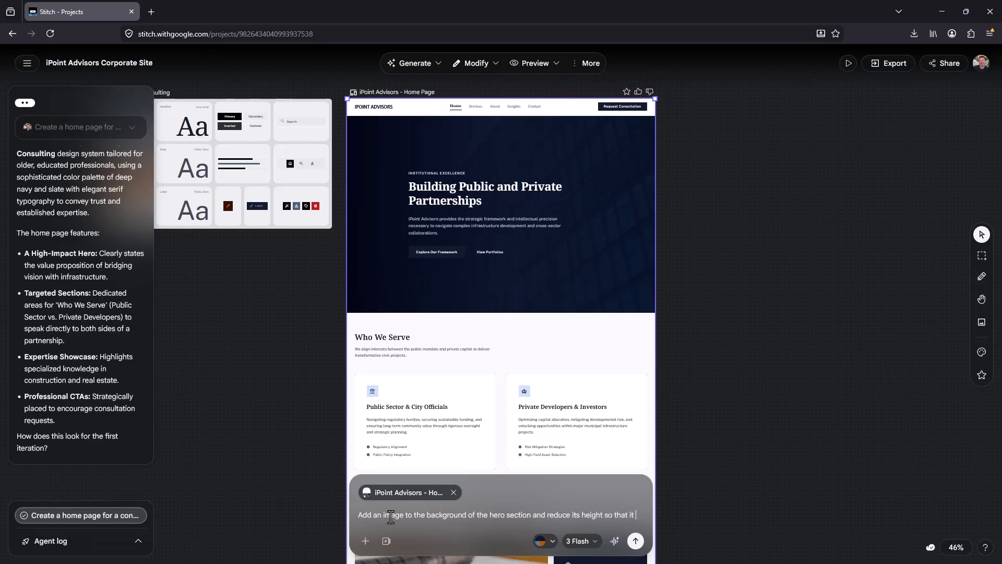
type("wou")
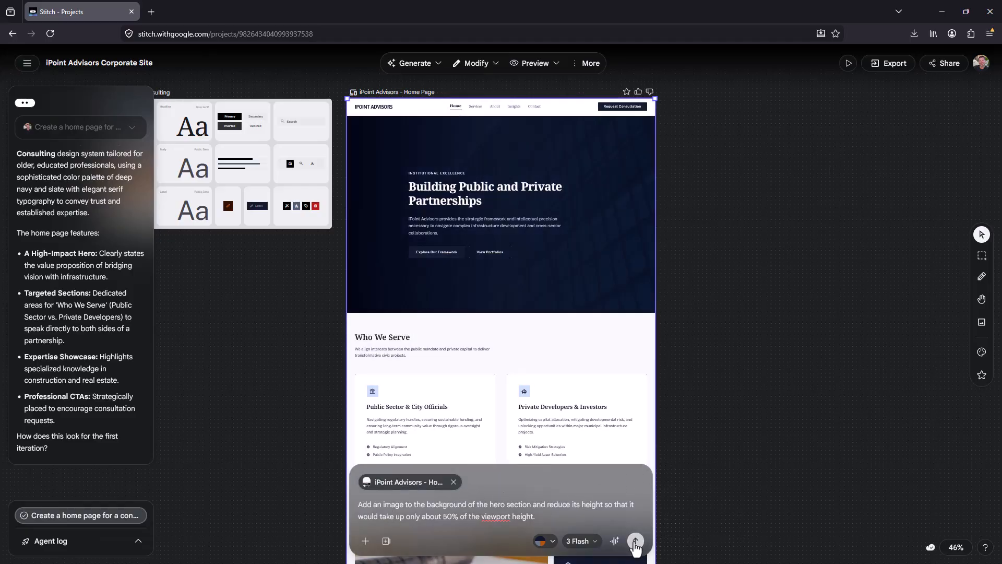
left_click(637, 542)
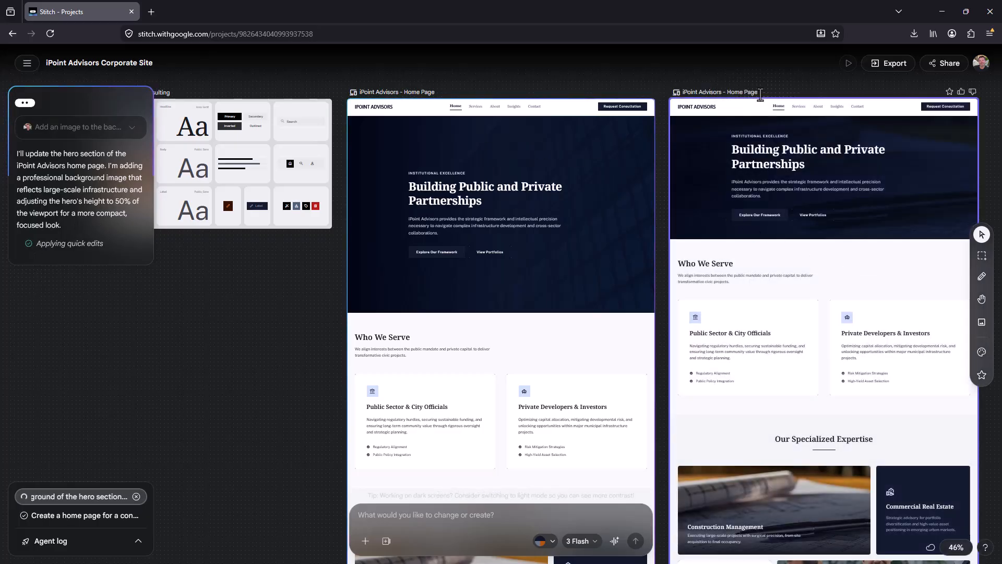
Generate 3 variations of the revised home page with the creative range set to Reimagine
left_click_drag(806, 211, 788, 226)
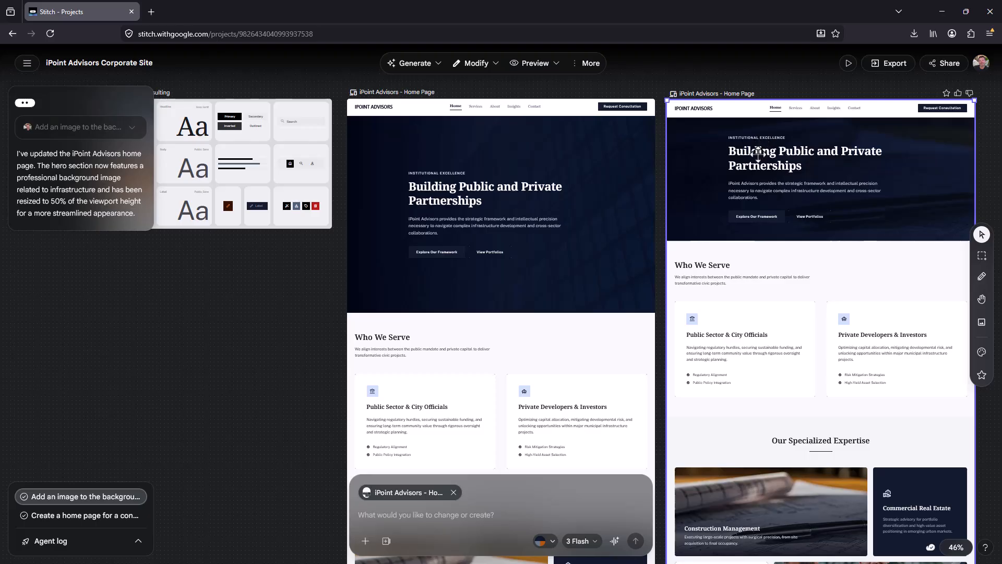
key("h")
left_click_drag(779, 233, 320, 233)
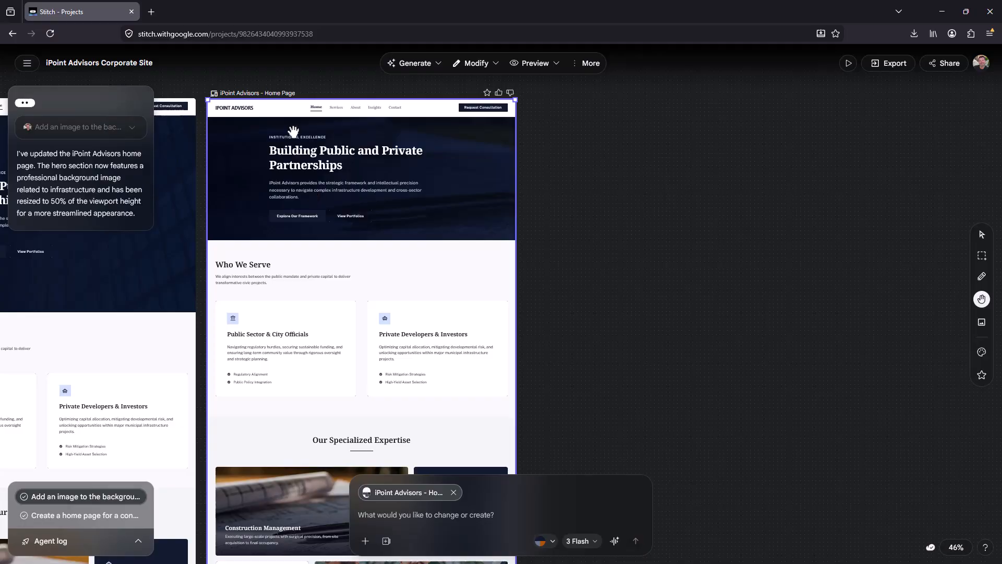
scroll(294, 131, "up", 3)
left_click_drag(369, 206, 514, 290)
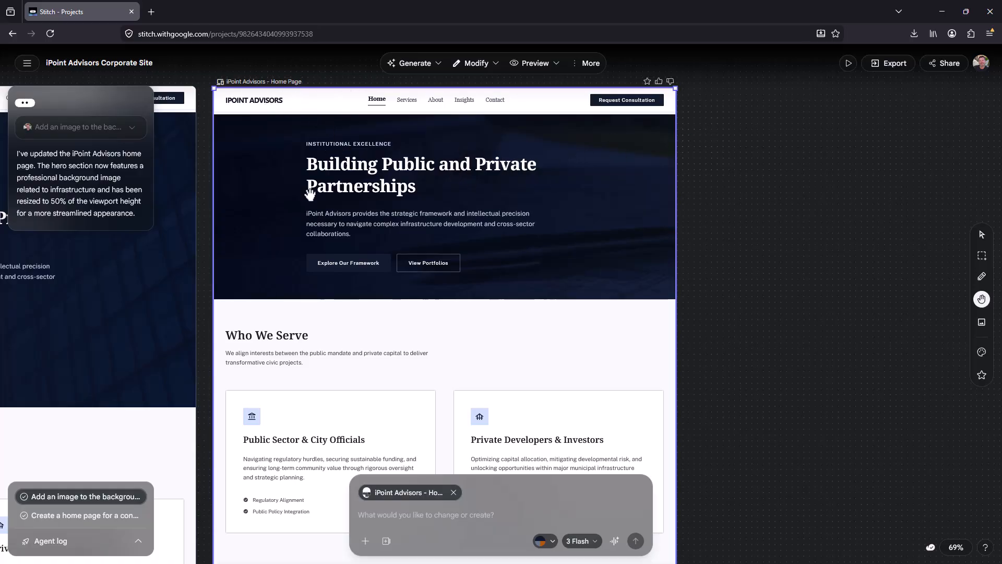
left_click(407, 66)
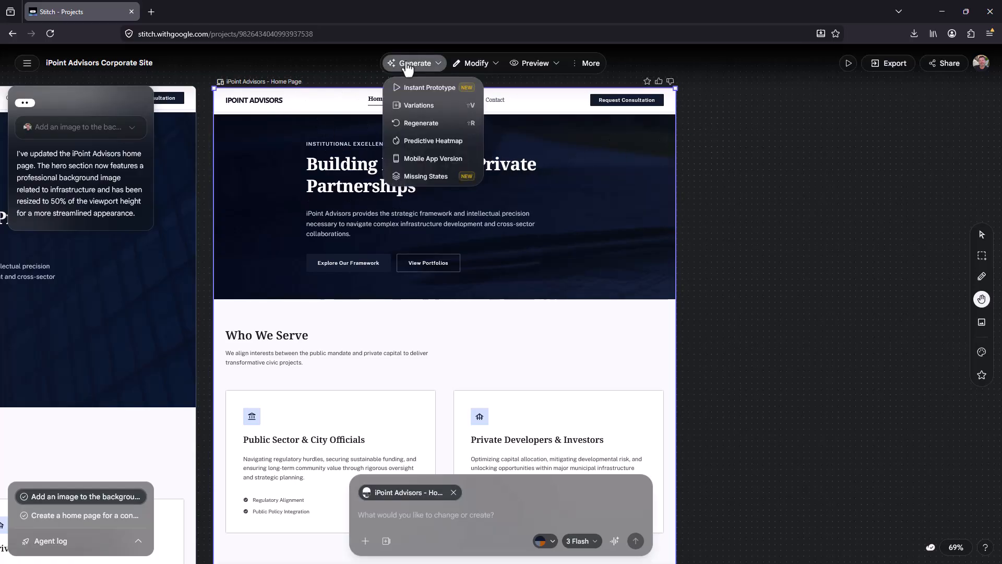
left_click(396, 103)
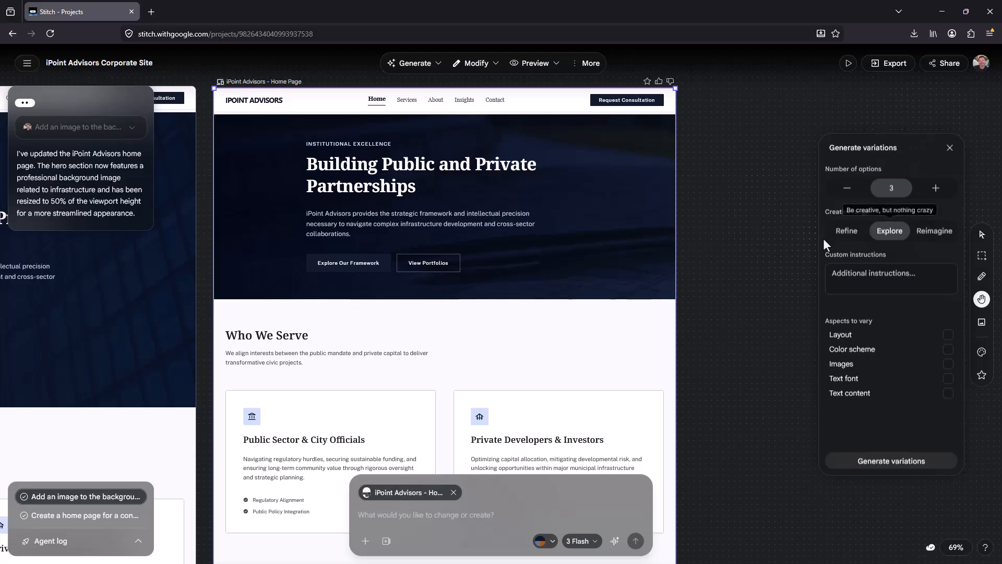
left_click(847, 233)
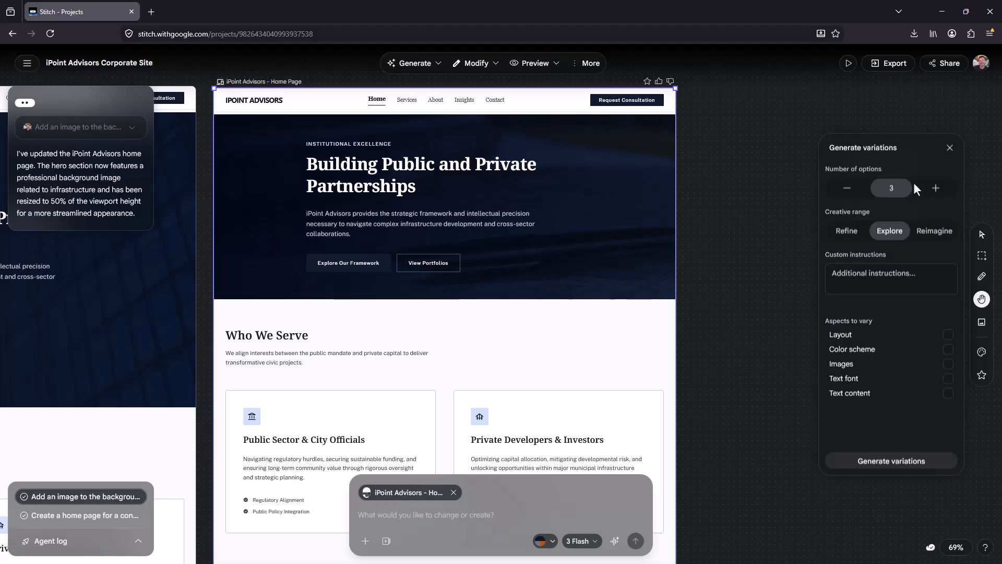
left_click(930, 234)
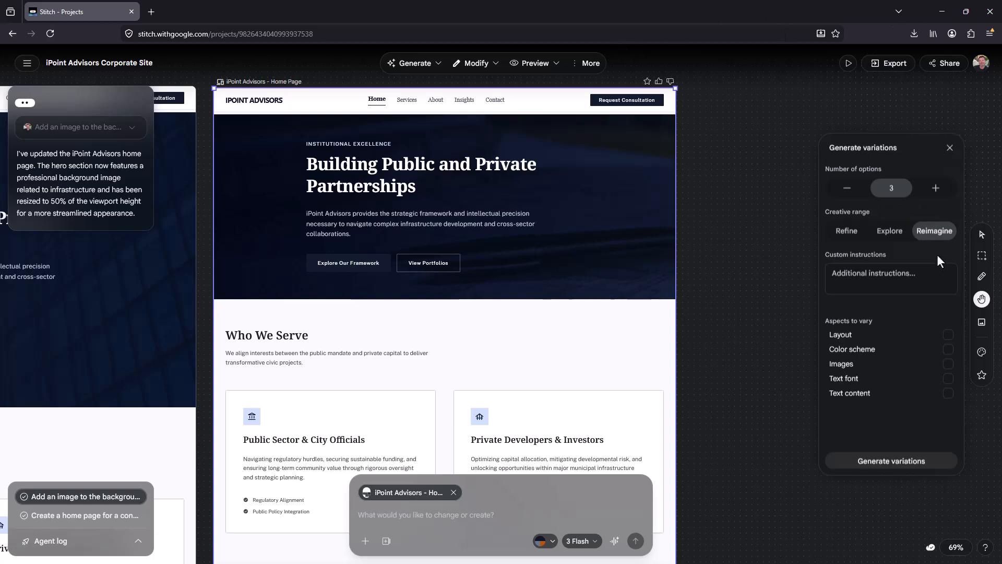
left_click(889, 461)
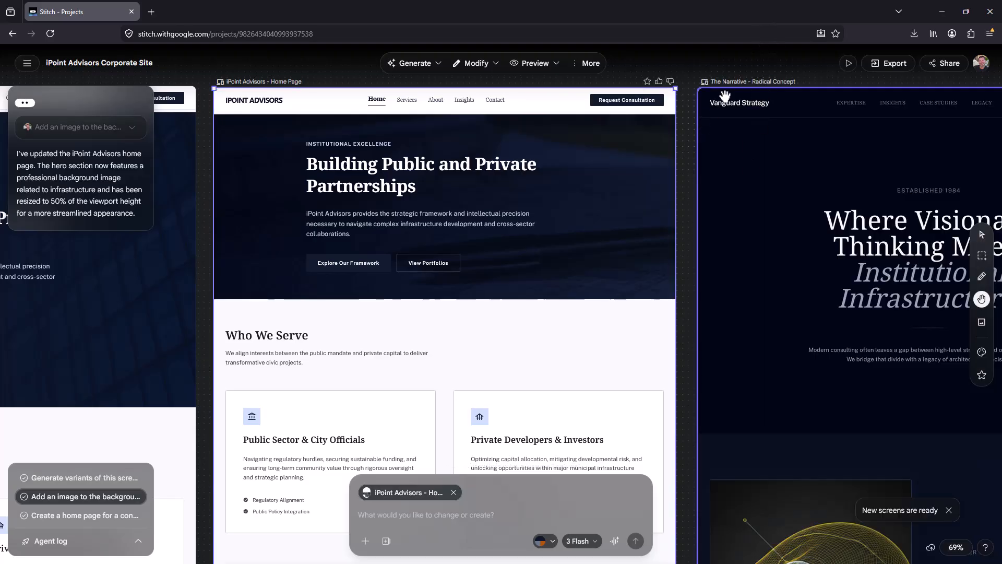
Examine The Narrative concept from its hero through the chapter sections to the closing quote and back
left_click_drag(711, 121, 276, 129)
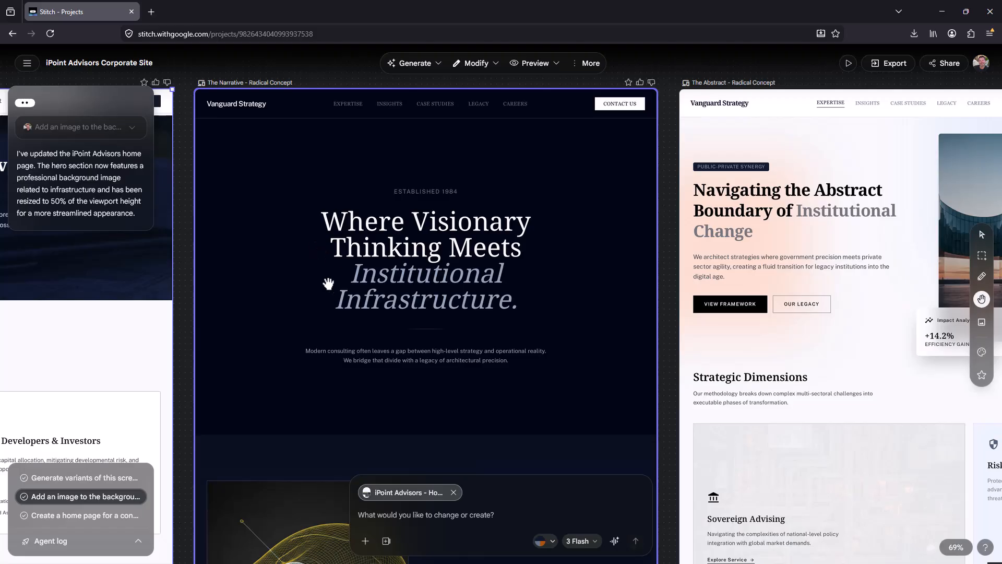
scroll(473, 206, "down", 2)
scroll(459, 198, "up", 2)
scroll(504, 251, "down", 2)
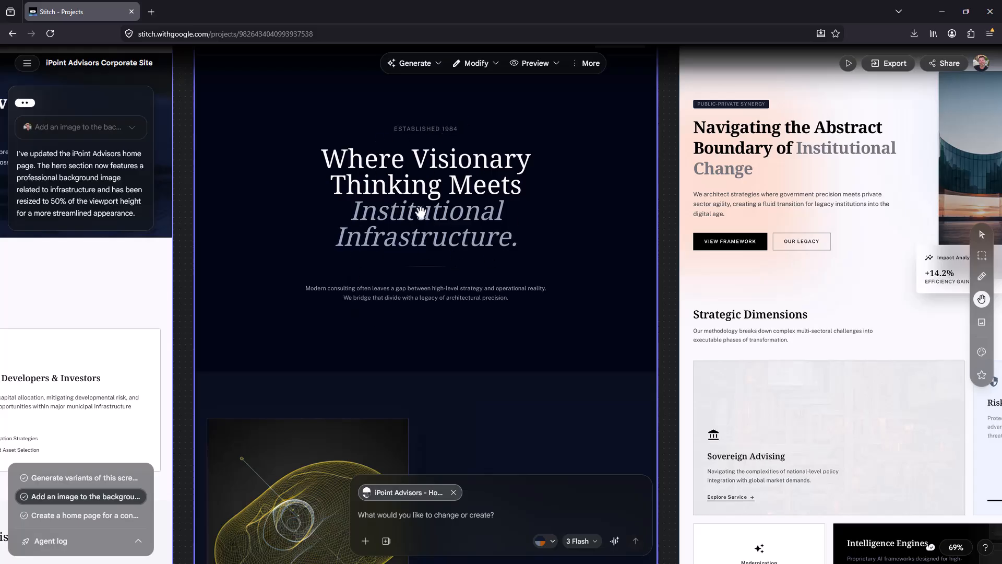
scroll(490, 274, "down", 10)
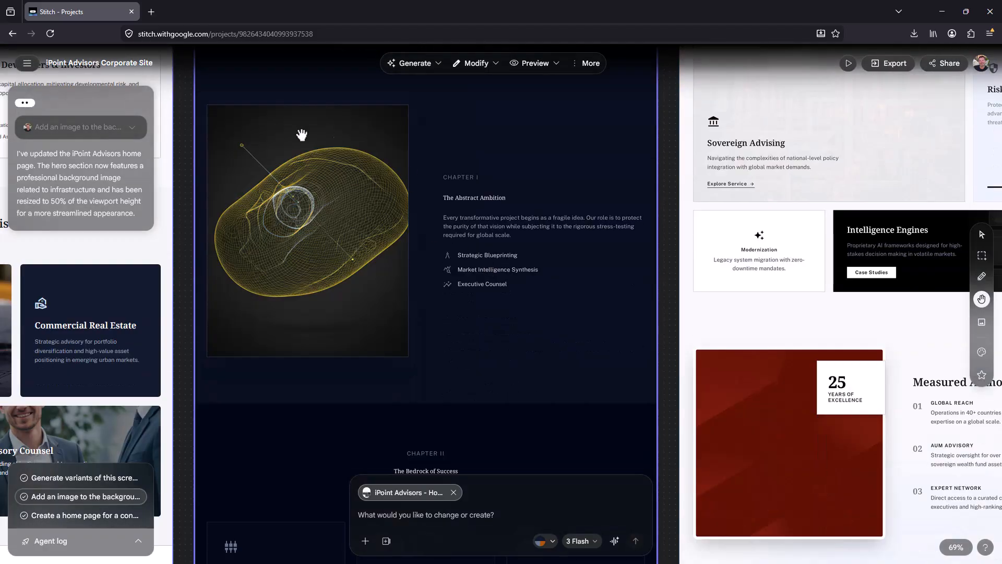
scroll(339, 137, "down", 15)
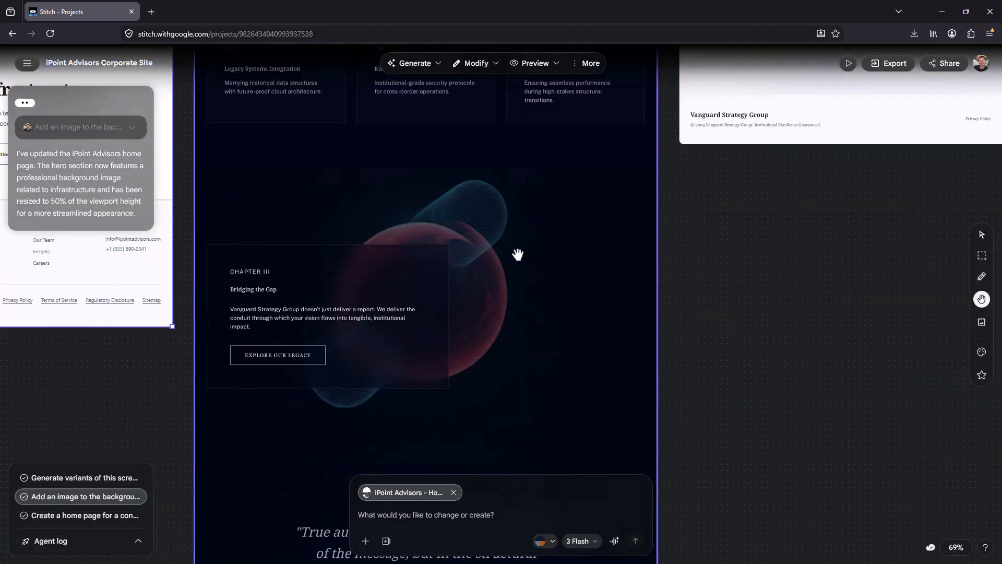
scroll(526, 247, "down", 10)
scroll(494, 271, "up", 20)
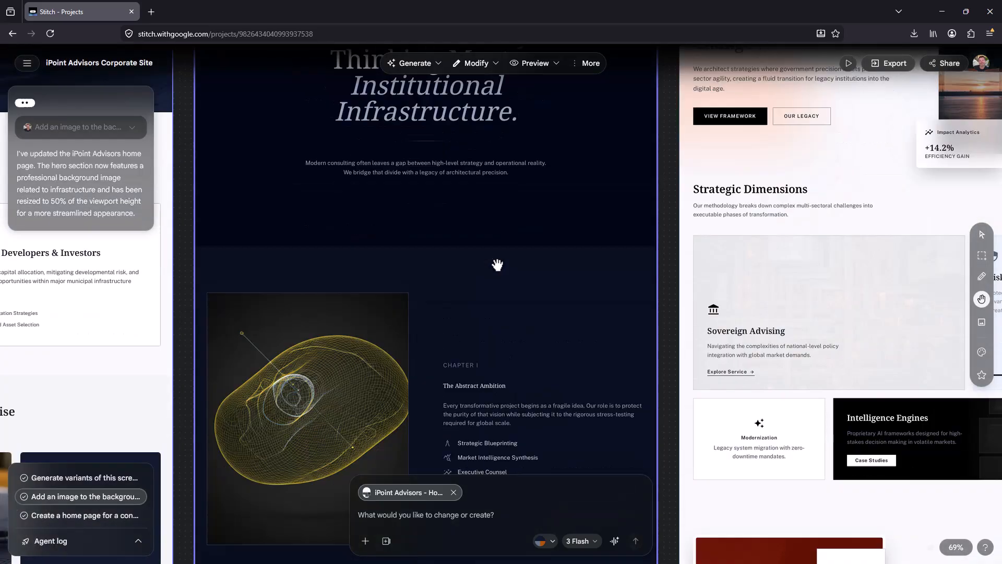
scroll(497, 264, "up", 8)
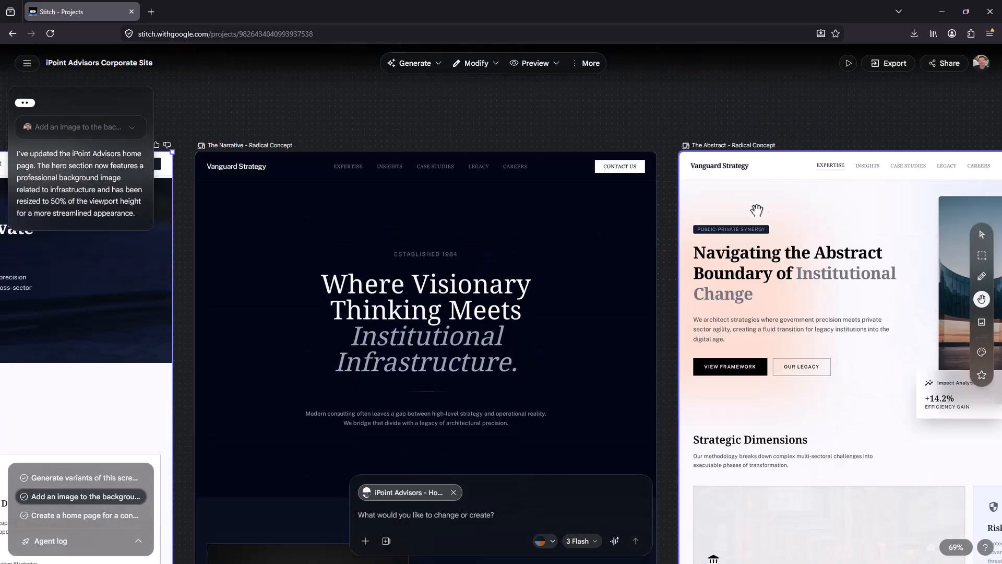
Examine the hero sections of The Abstract and The Grid concepts
left_click_drag(797, 268, 335, 200)
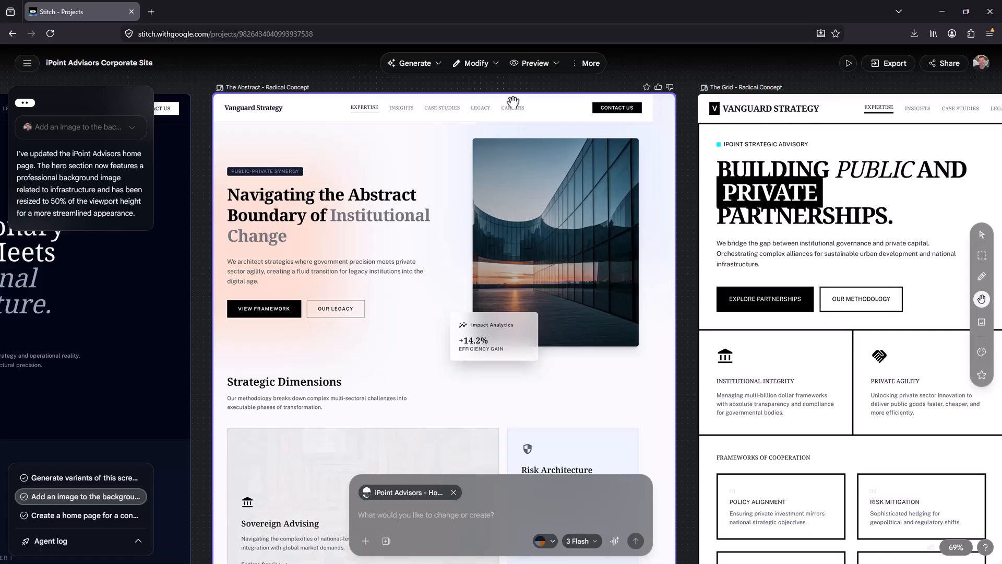
left_click_drag(668, 280, 375, 250)
scroll(533, 232, "up", 1)
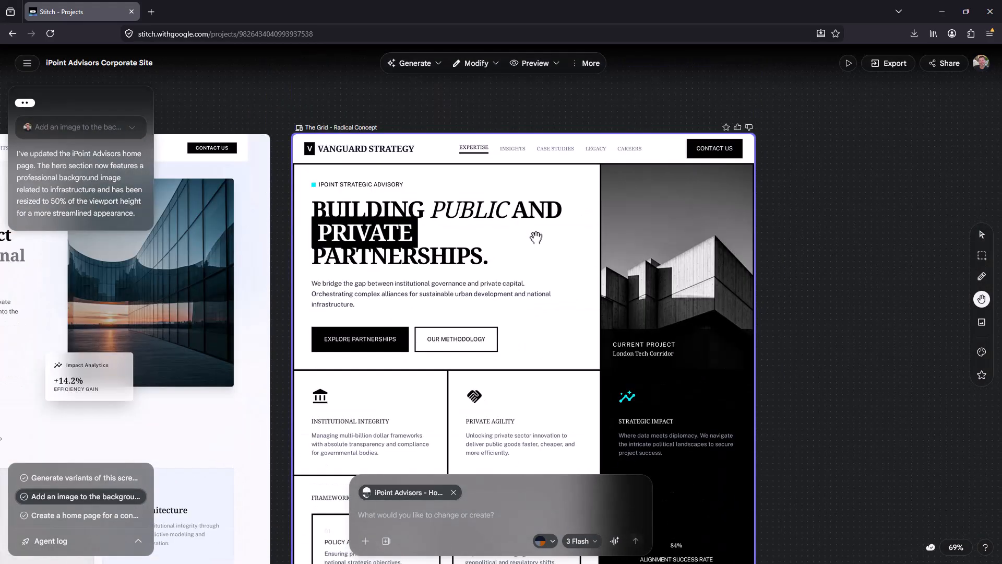
scroll(525, 219, "down", 2)
scroll(513, 217, "up", 2)
Return to The Narrative concept and compare its hero with The Abstract concept beside it
scroll(506, 261, "left", 10)
left_click_drag(326, 292, 575, 296)
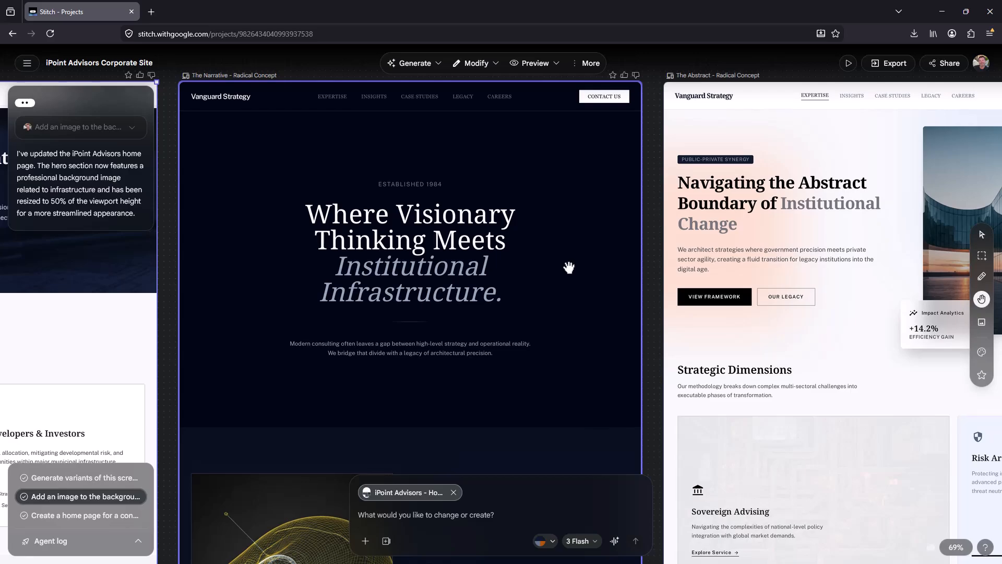
left_click_drag(431, 288, 315, 277)
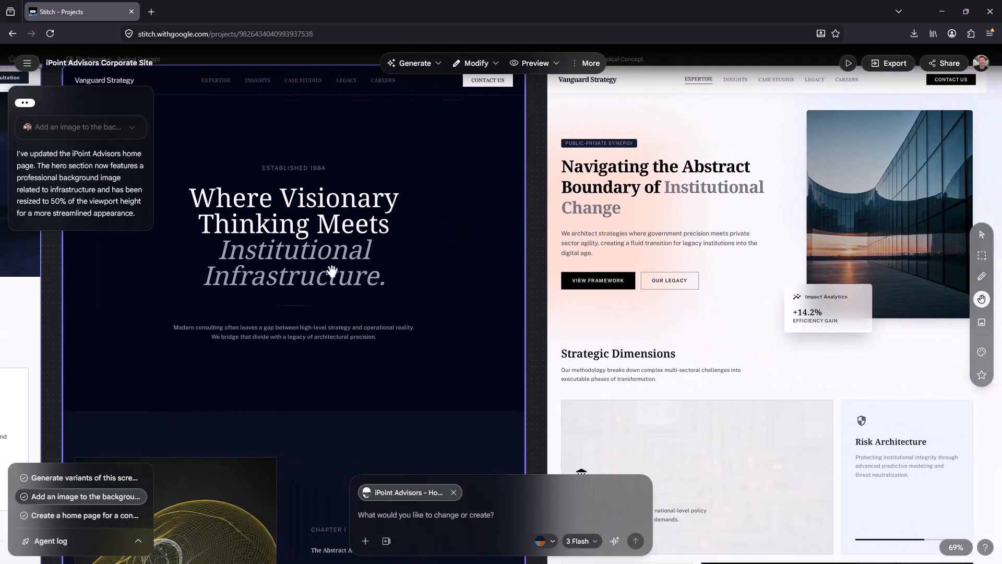
left_click_drag(688, 212, 694, 280)
left_click_drag(630, 269, 870, 276)
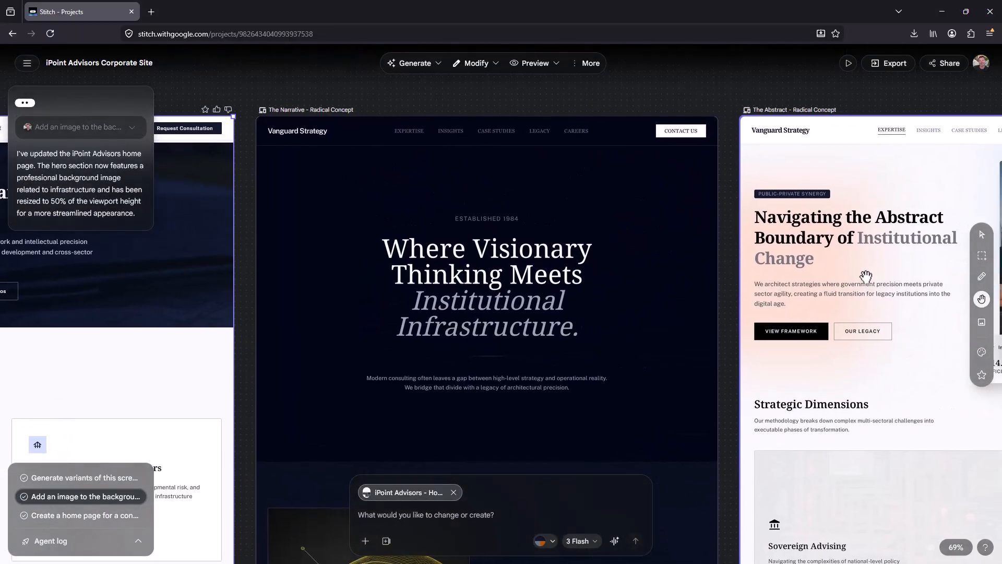
left_click_drag(544, 310, 479, 256)
scroll(480, 255, "up", 3)
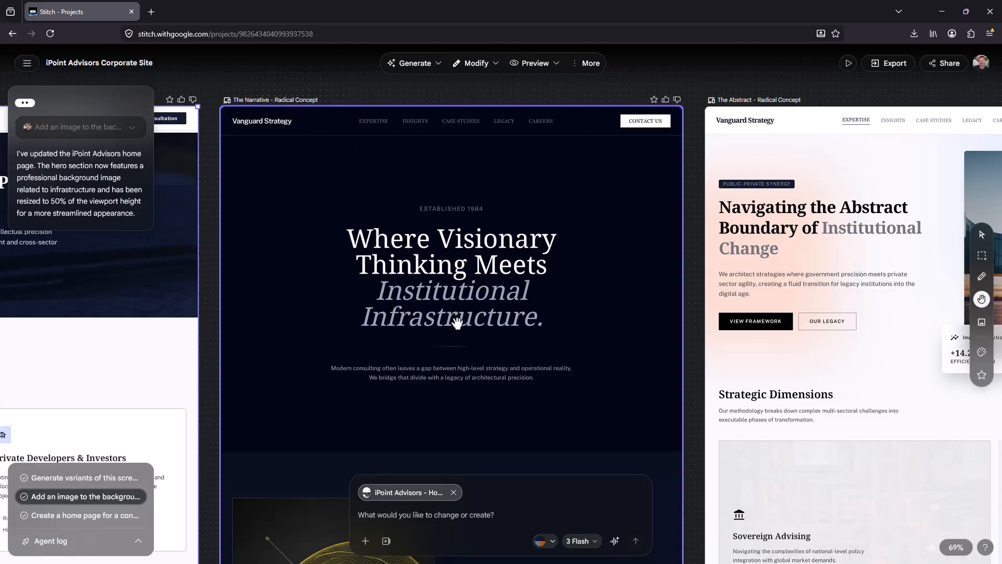
left_click_drag(475, 378, 453, 443)
left_click_drag(439, 201, 405, 532)
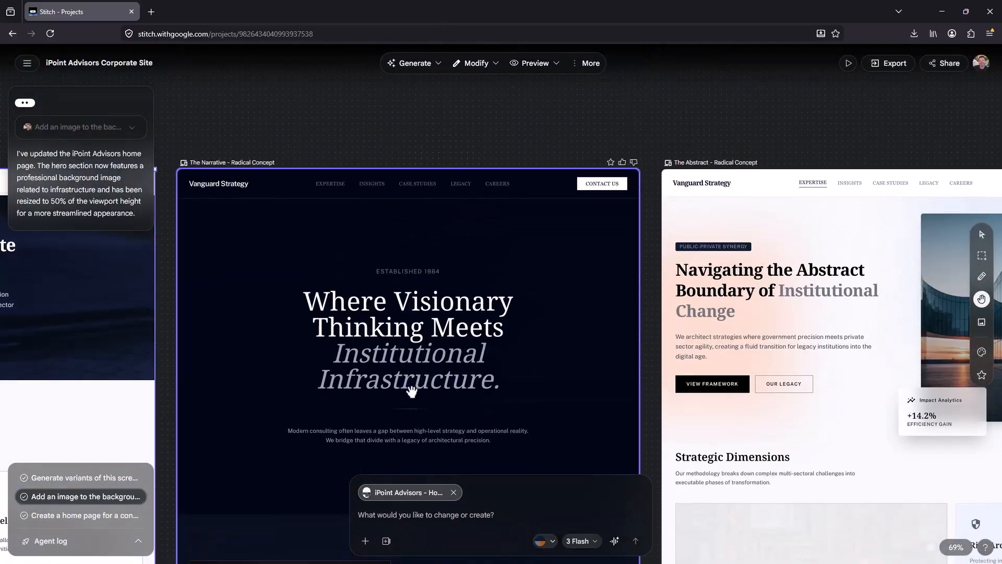
left_click_drag(416, 362, 408, 334)
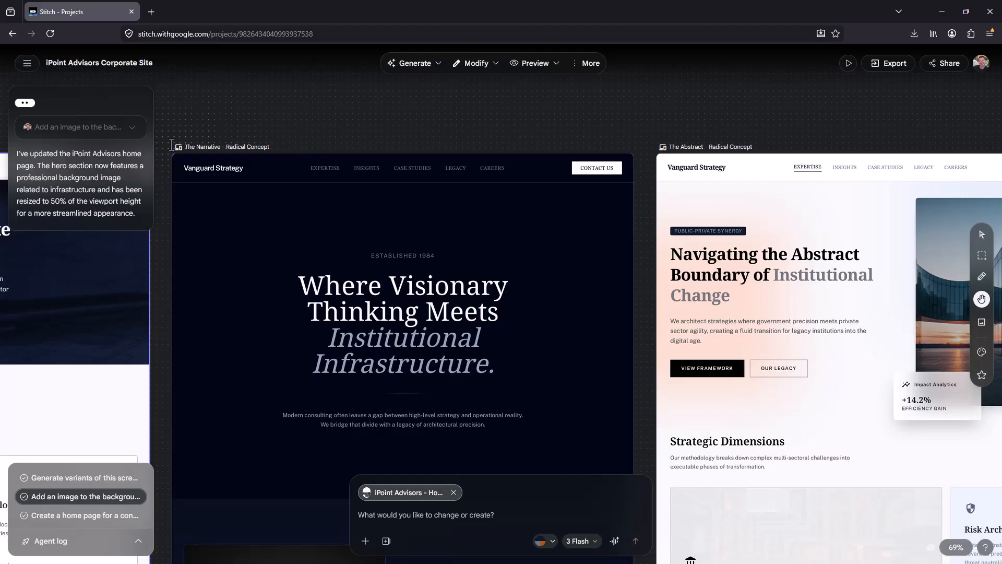
Select The Narrative - Radical Concept screen on the canvas
left_click(982, 234)
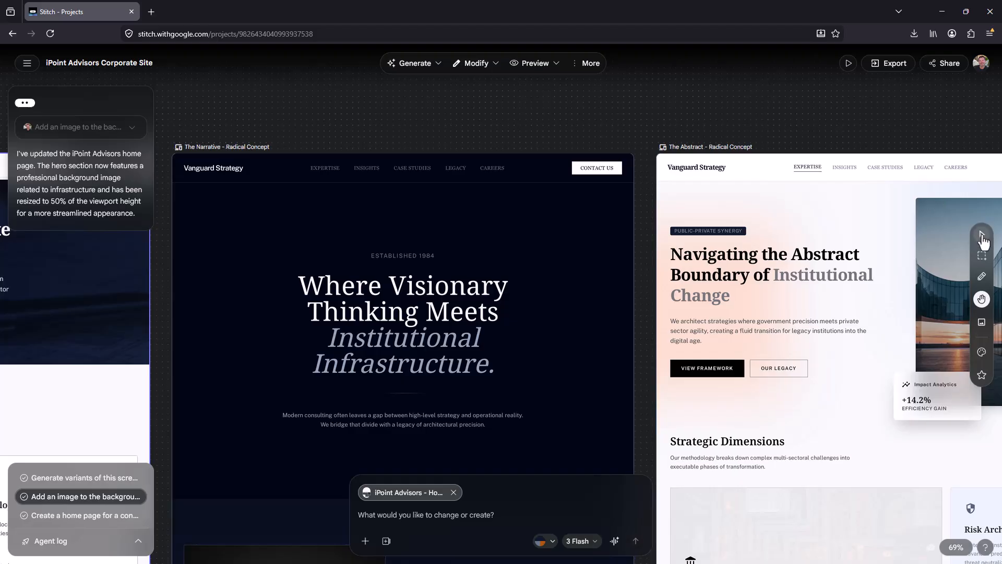
left_click(179, 148)
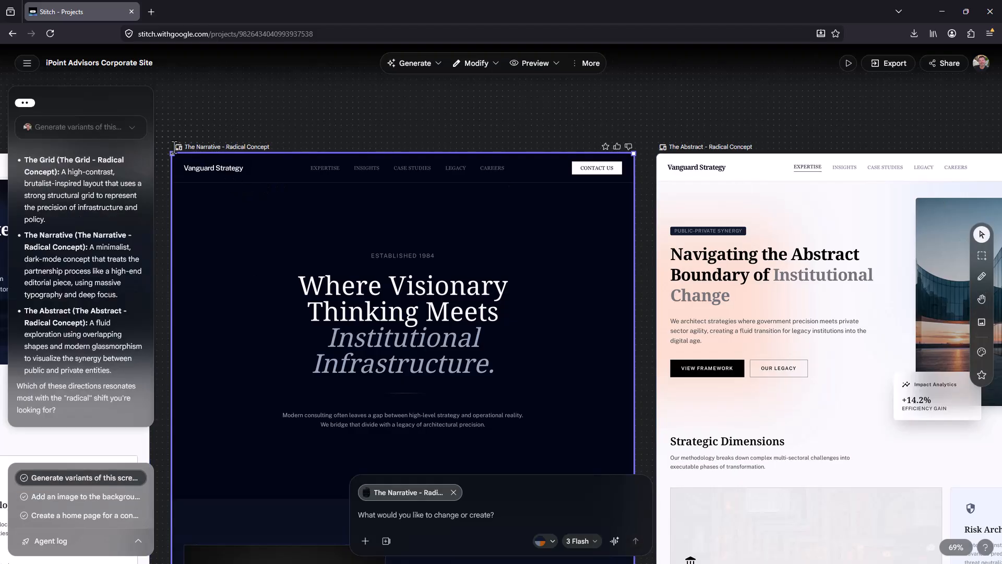
left_click(252, 92)
left_click(231, 148)
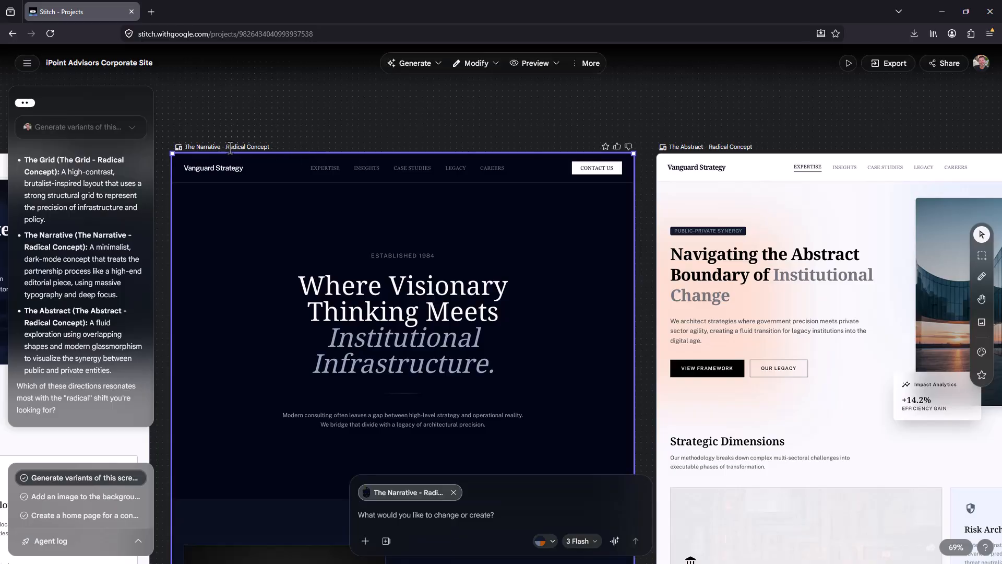
Open variation generation for The Narrative screen and paste the notes' structure and content paragraph as the custom instructions
left_click(416, 63)
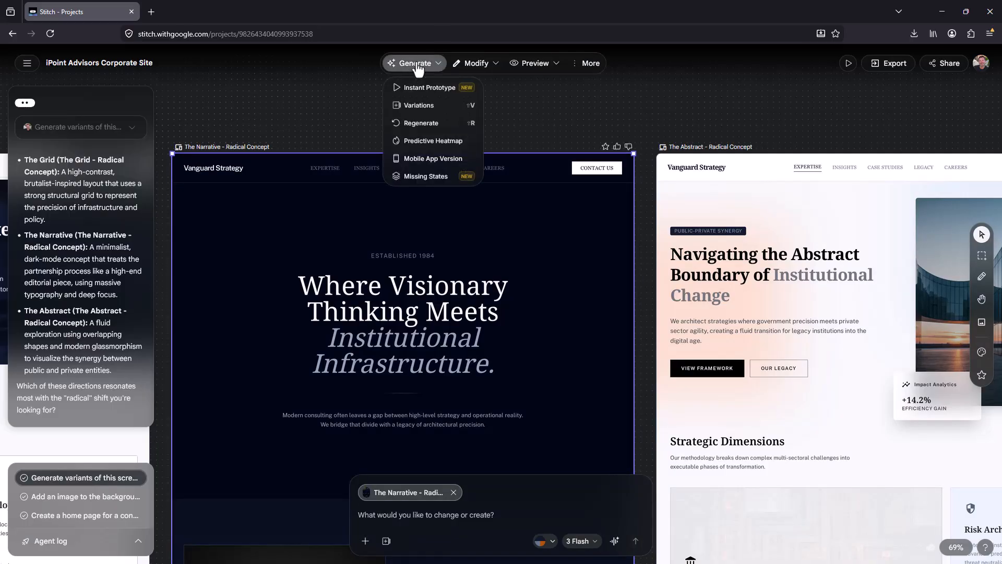
left_click(418, 106)
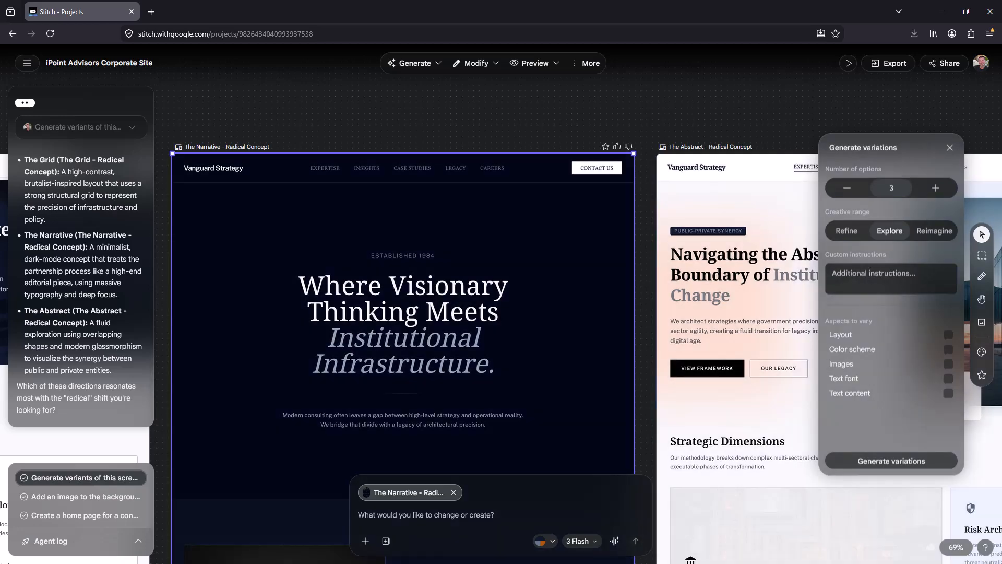
left_click_drag(0, 110, 387, 107)
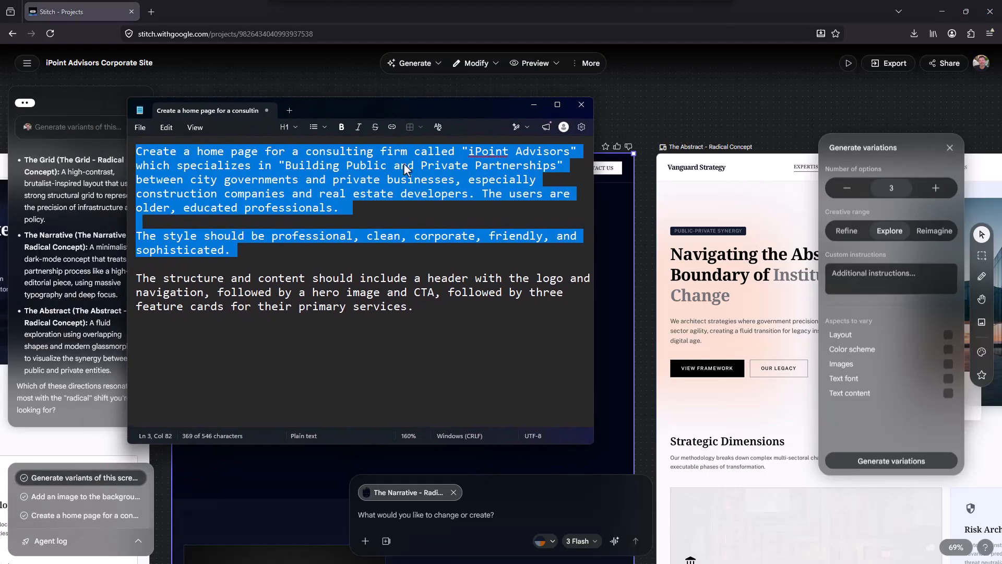
left_click_drag(434, 309, 136, 282)
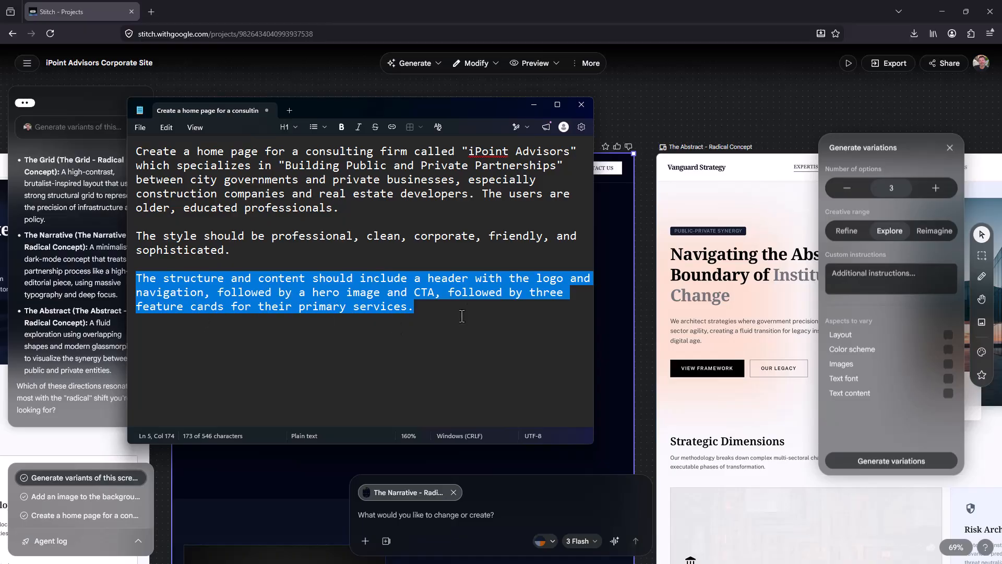
left_click(847, 274)
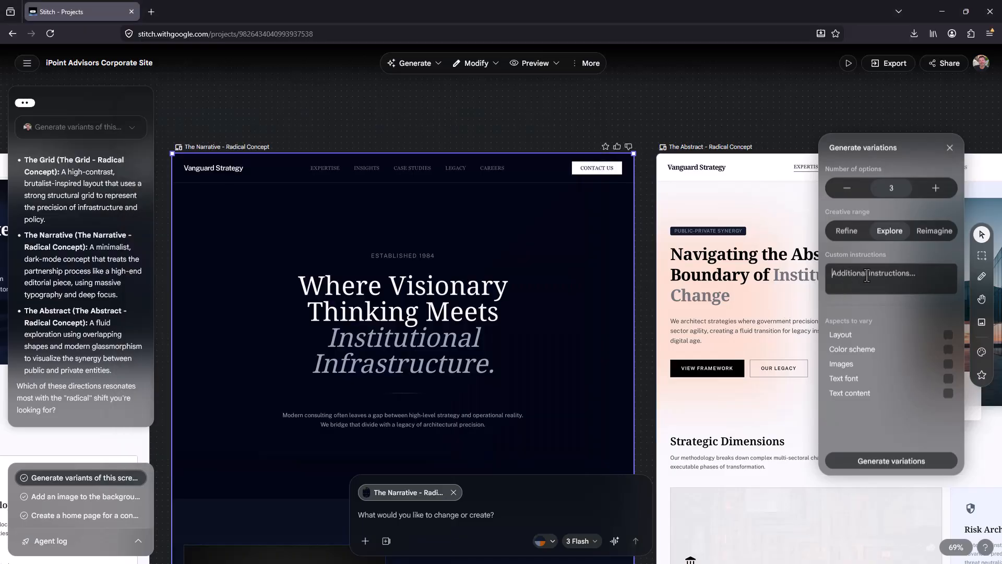
key("ctrl+v")
Begin the custom instructions with 'Use the name "iPoint Advisors" for the logo and header.' and generate the variations
scroll(888, 276, "up", 3)
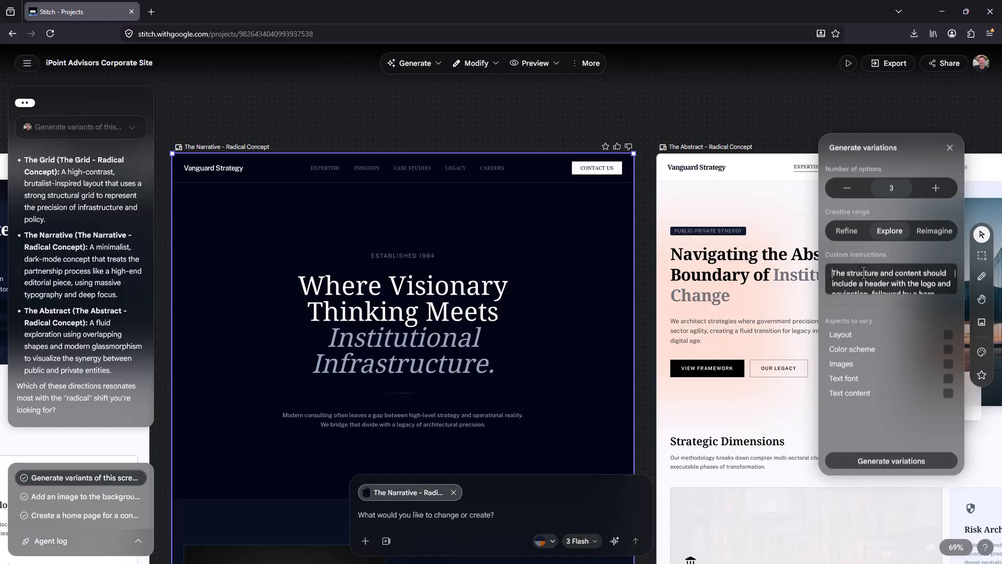
type("Use the name")
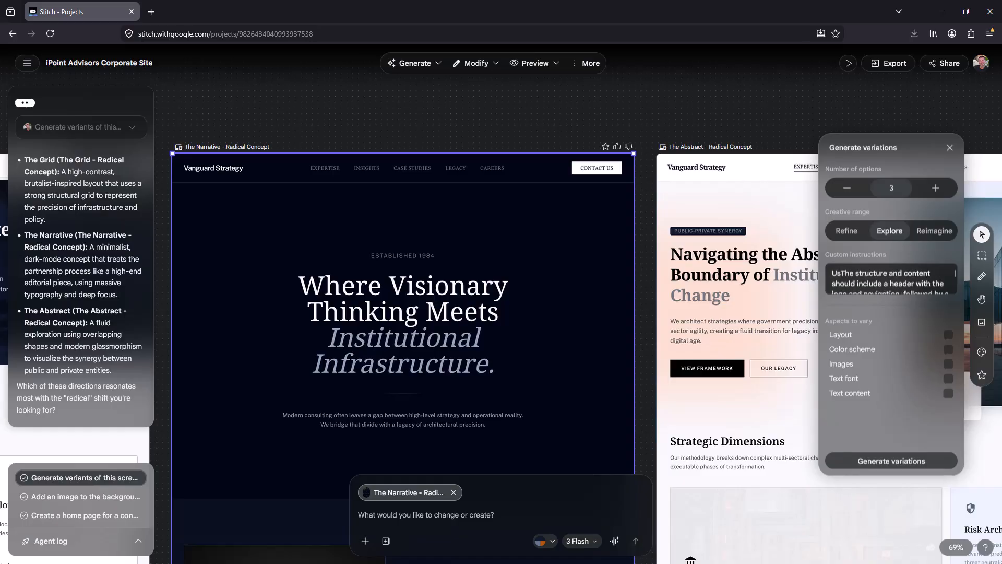
type(" iPoint ")
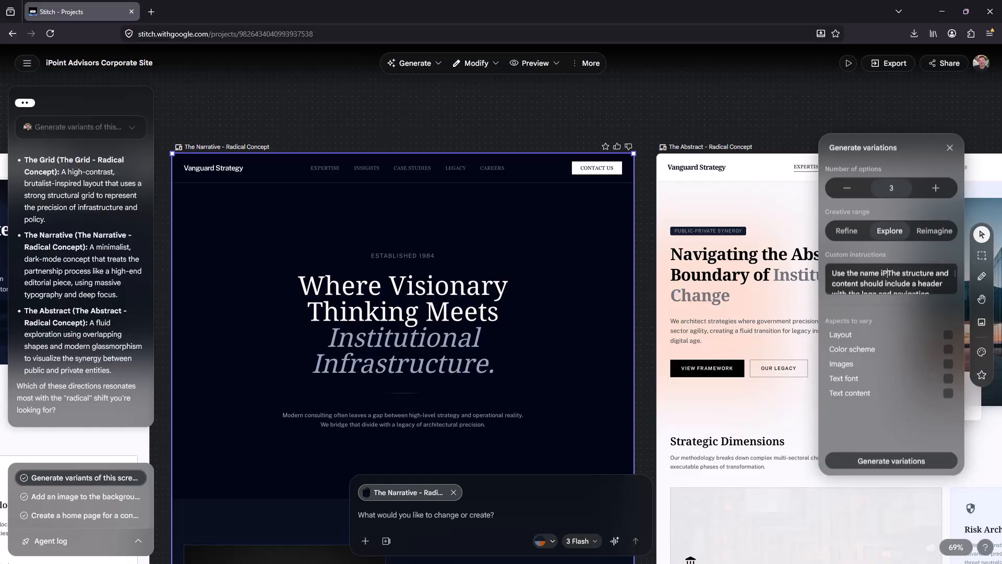
type("Advisors for the")
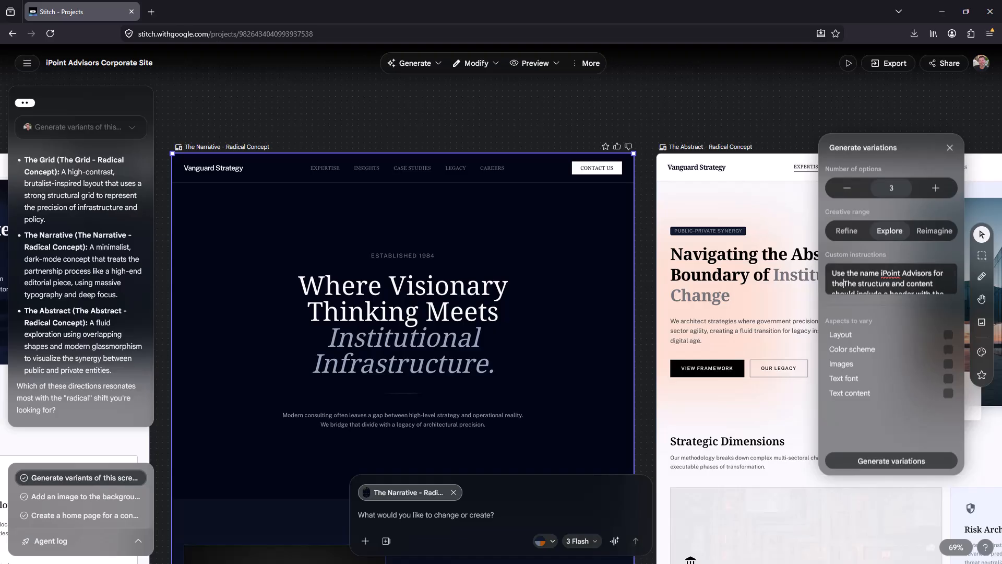
type(" logo and header.")
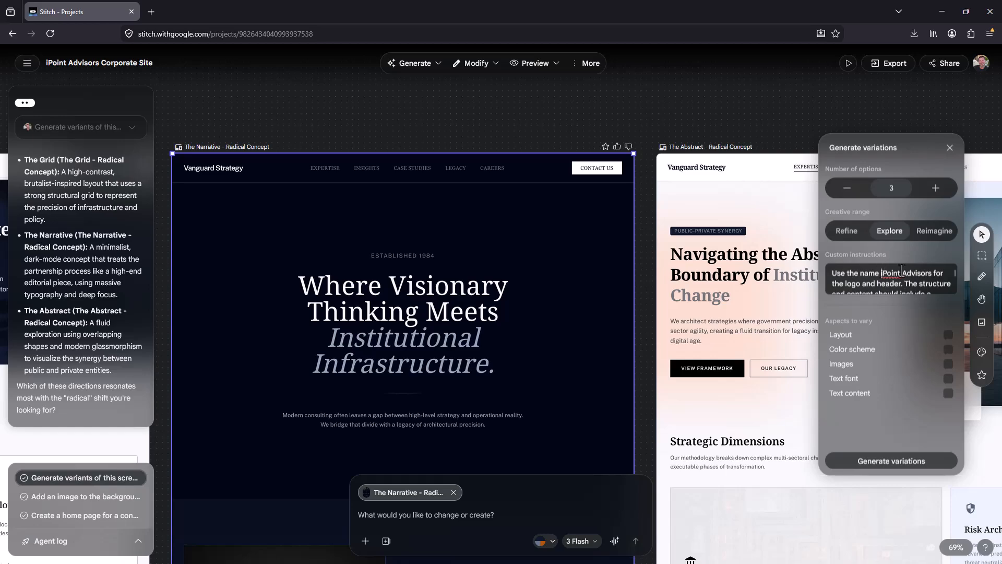
type("\"")
scroll(879, 282, "down", 3)
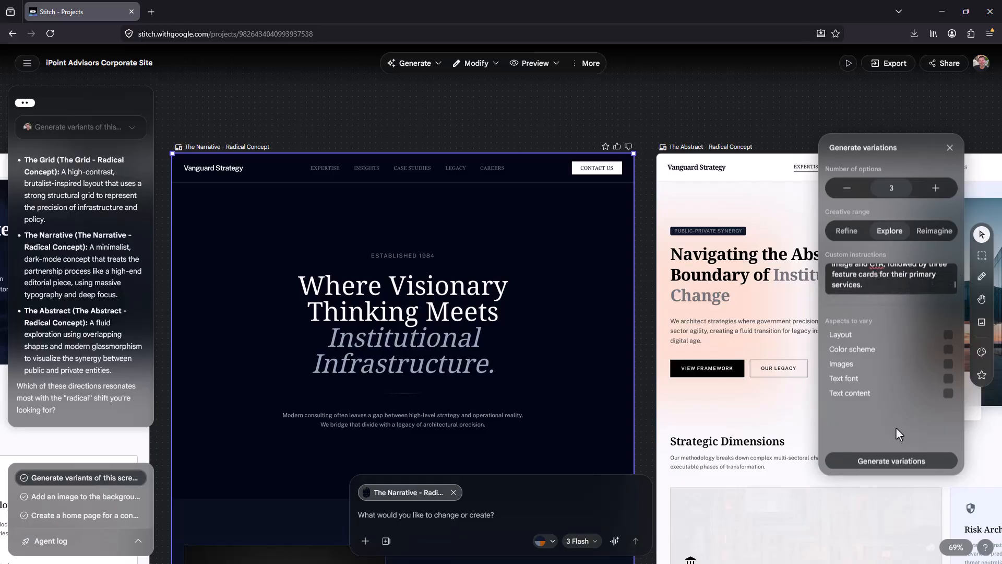
left_click(891, 463)
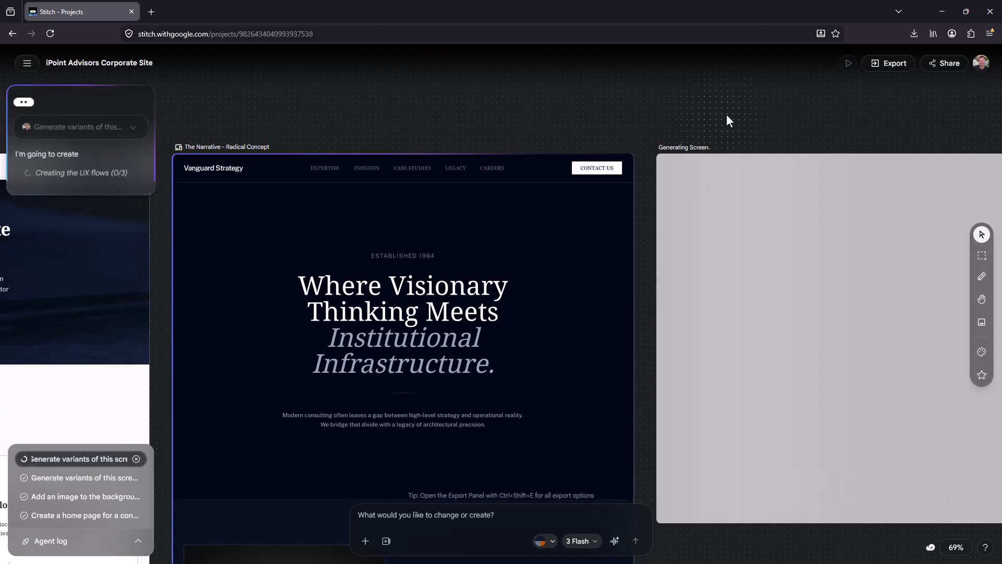
Read the summary of the new iPoint variants and survey the generated screens across the canvas
key("h")
left_click_drag(724, 117, 252, 99)
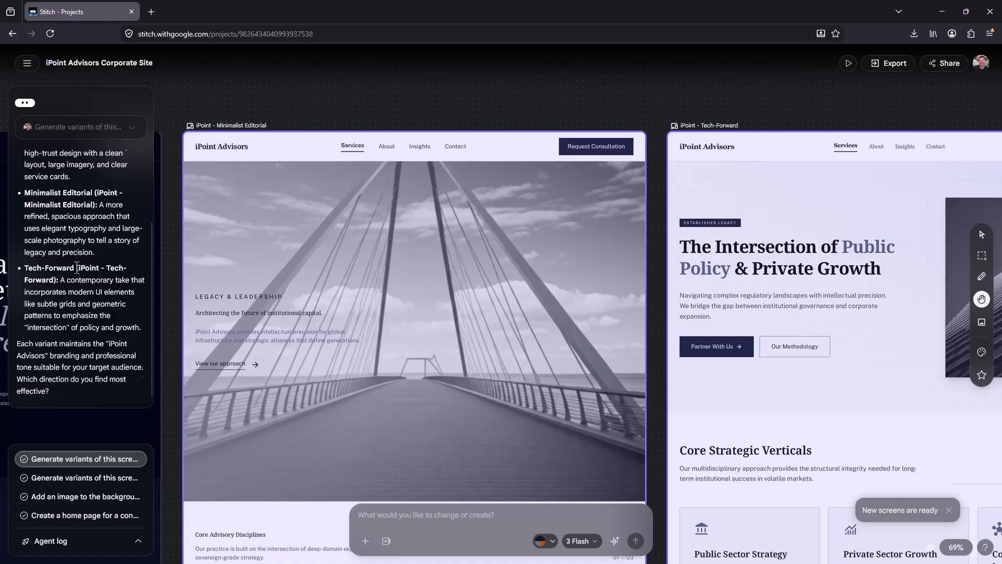
scroll(77, 273, "up", 2)
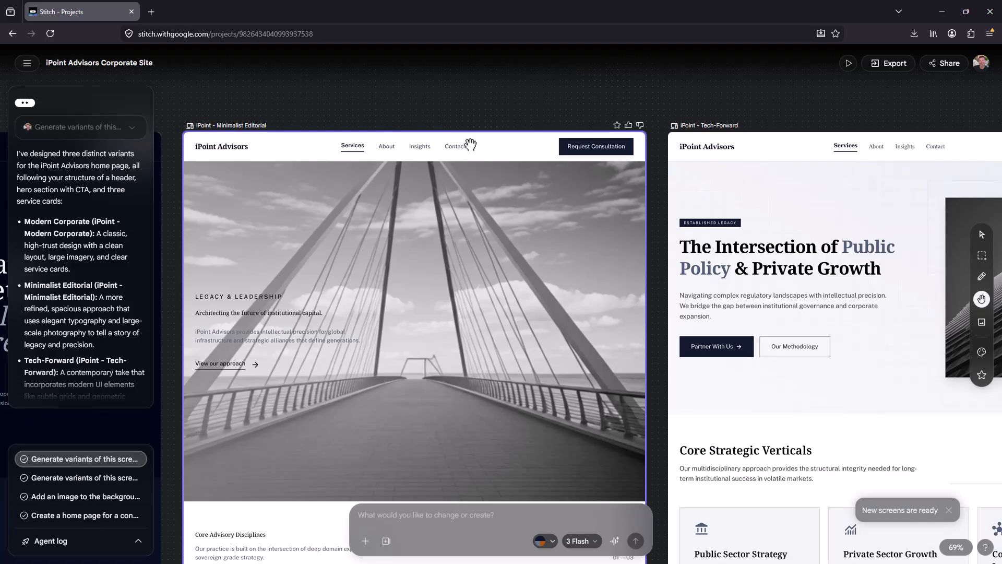
left_click_drag(314, 117, 125, 128)
left_click_drag(734, 248, 165, 227)
left_click_drag(614, 309, 987, 254)
left_click_drag(455, 310, 135, 305)
left_click_drag(767, 250, 466, 258)
left_click_drag(482, 314, 771, 165)
left_click_drag(295, 338, 776, 323)
left_click_drag(396, 310, 562, 493)
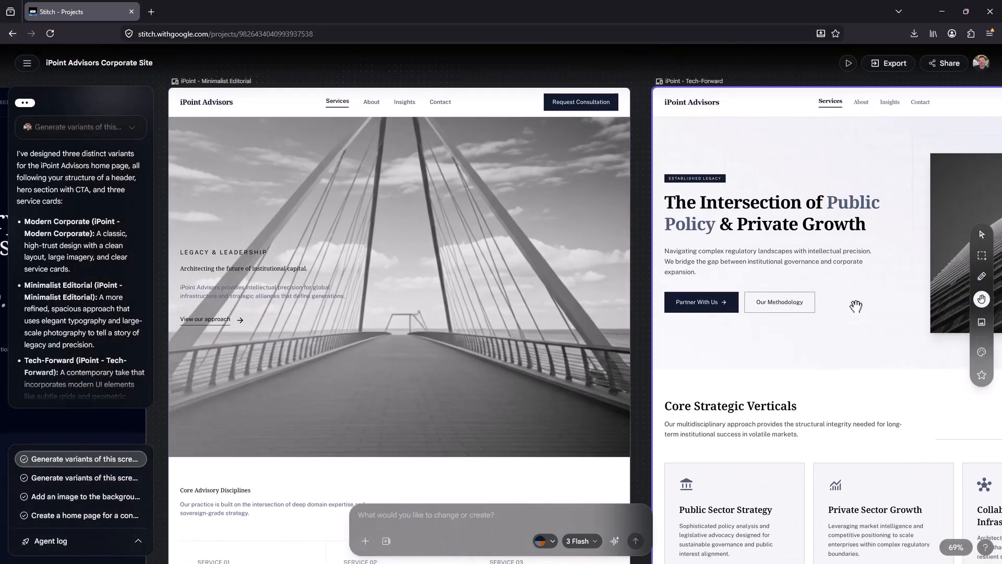
Examine the service sections of the iPoint Minimalist Editorial variant and the hero and cards of the Tech-Forward variant
left_click_drag(804, 346, 684, 242)
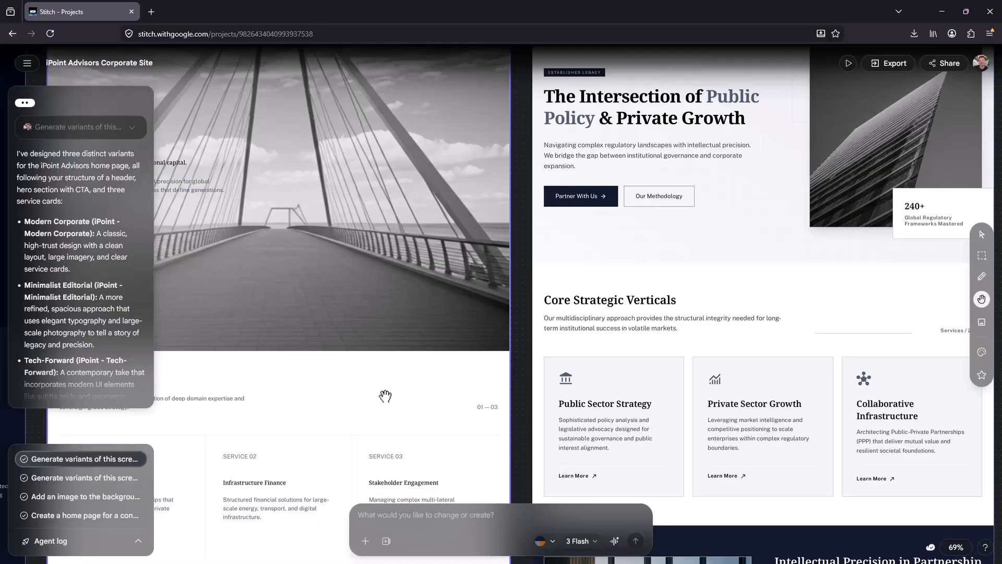
left_click_drag(386, 395, 437, 234)
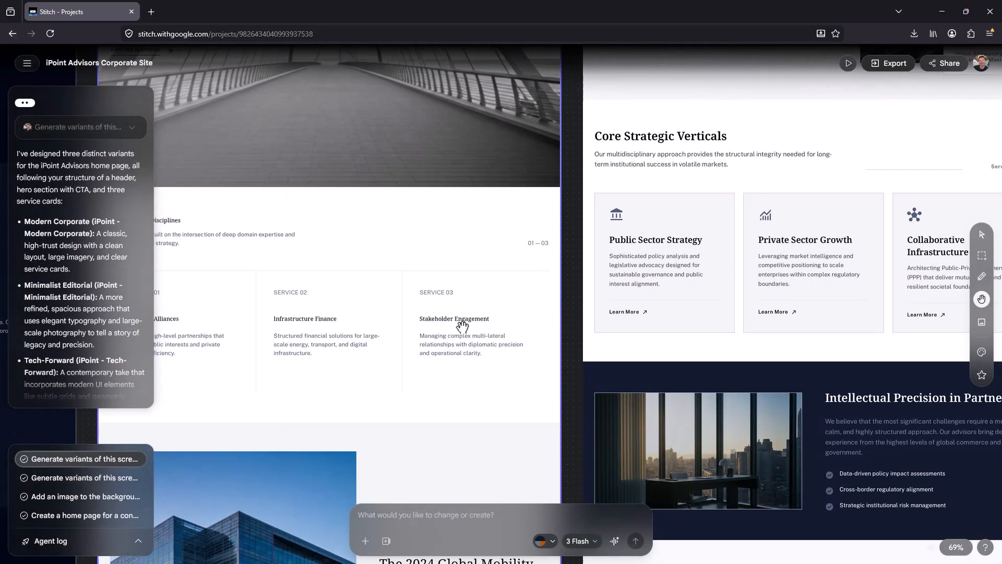
left_click_drag(789, 218, 427, 455)
left_click_drag(452, 305, 450, 293)
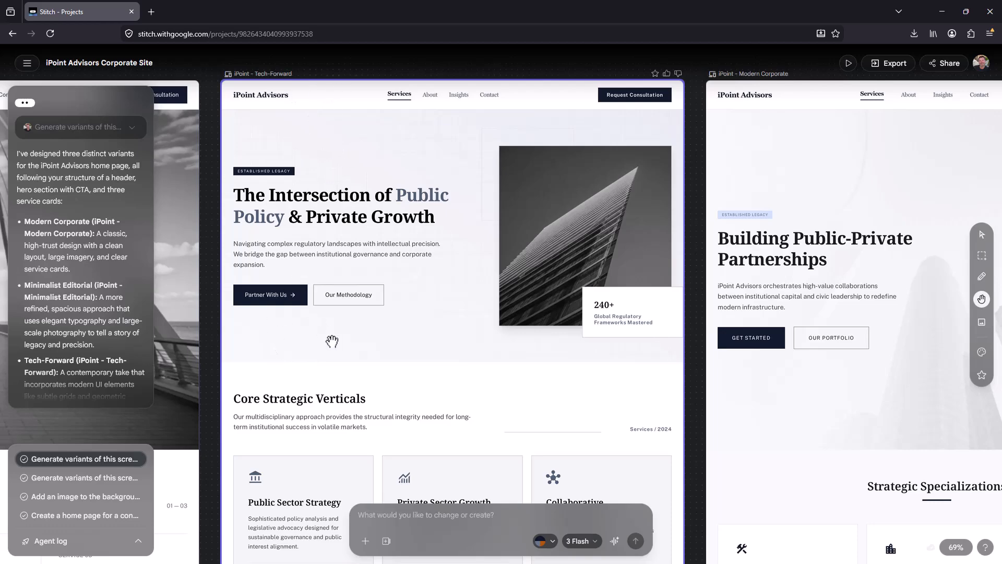
scroll(418, 334, "down", 3)
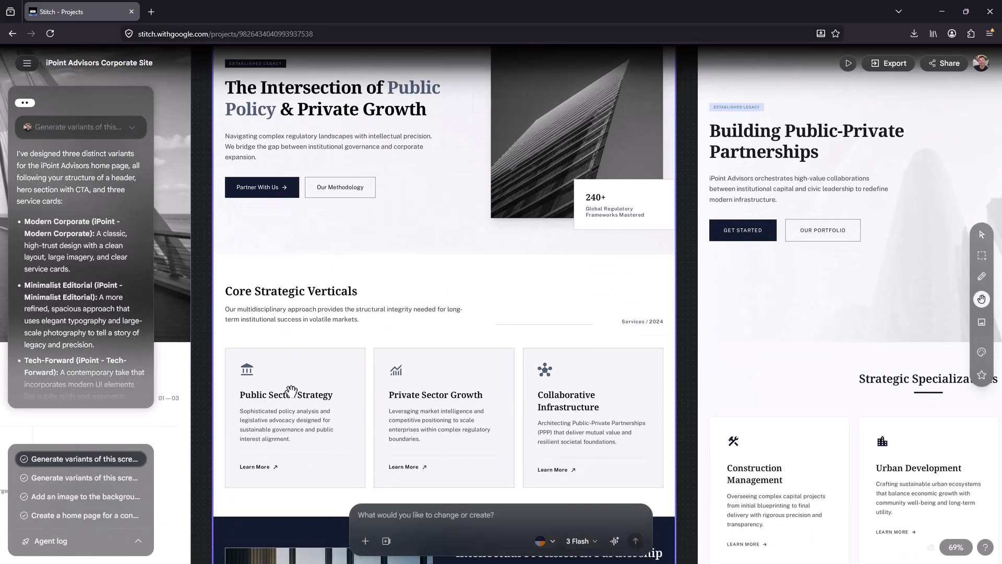
scroll(563, 325, "down", 3)
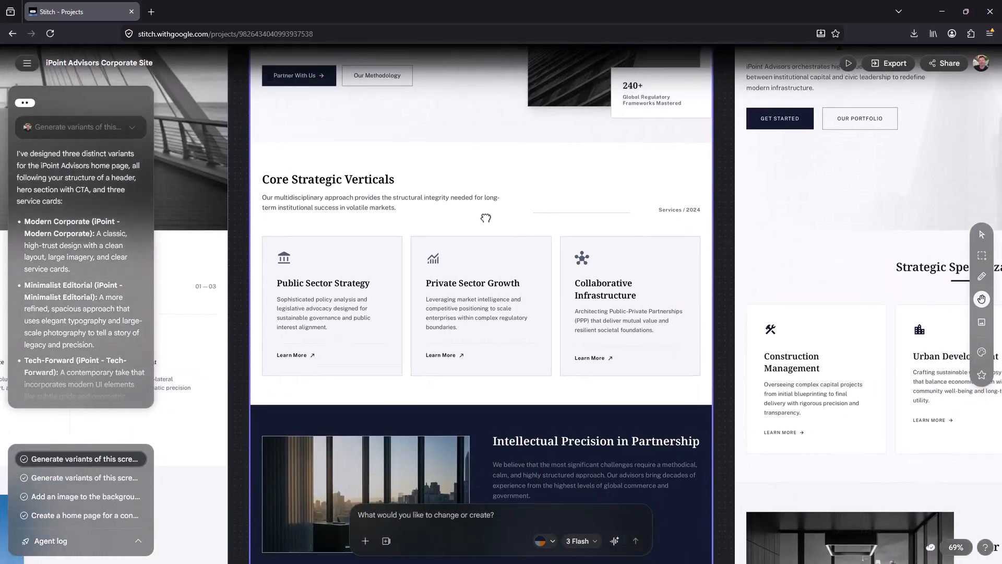
Examine the iPoint Modern Corporate variant from its hero to the Strategic Specializations section
left_click_drag(486, 219, 94, 330)
left_click_drag(643, 287, 483, 405)
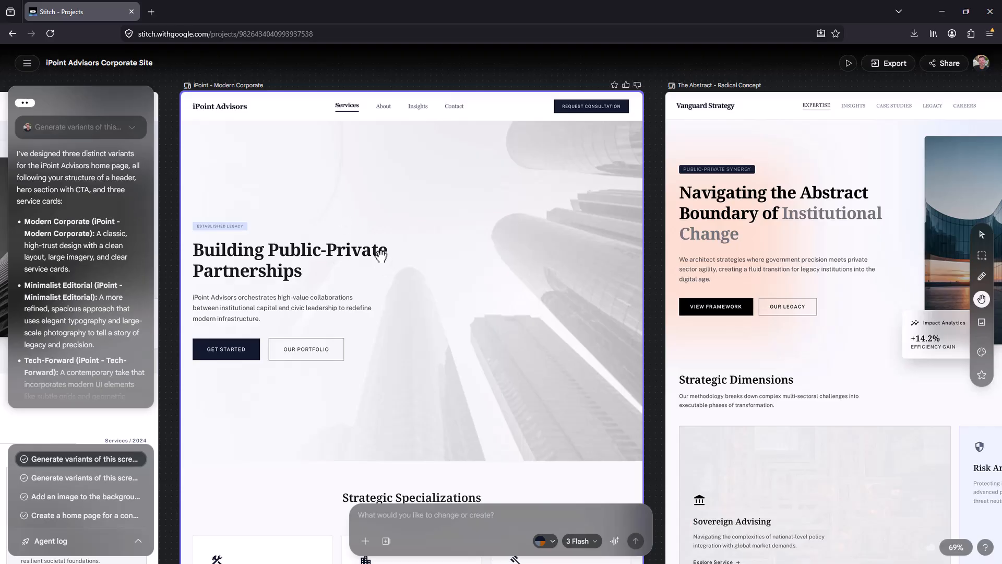
scroll(407, 209, "down", 3)
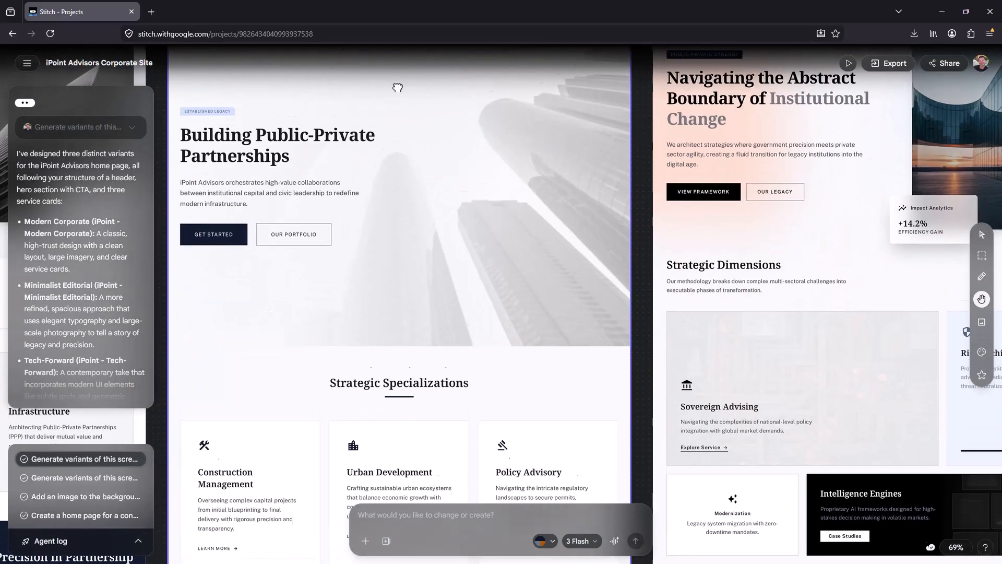
left_click_drag(403, 354, 419, 532)
left_click_drag(361, 337, 374, 281)
left_click_drag(364, 244, 355, 277)
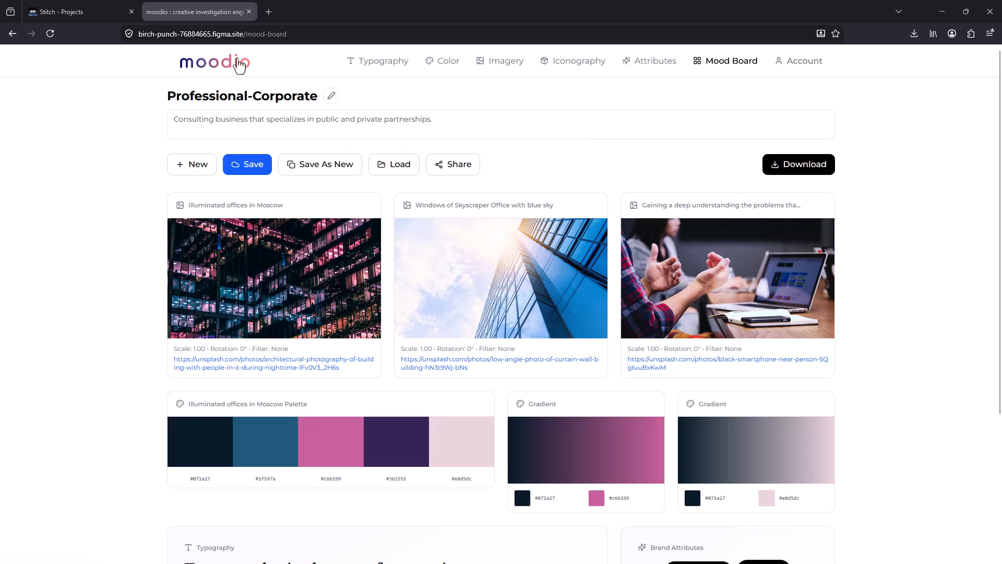
Switch to the moodio browser tab, go to moodsio.com and read the home page
left_click(303, 29)
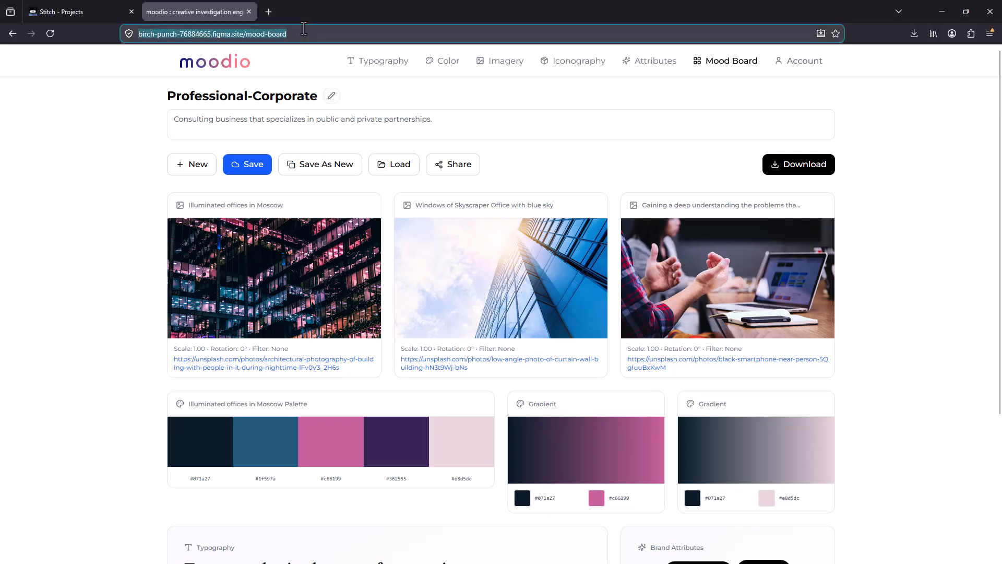
type("mod")
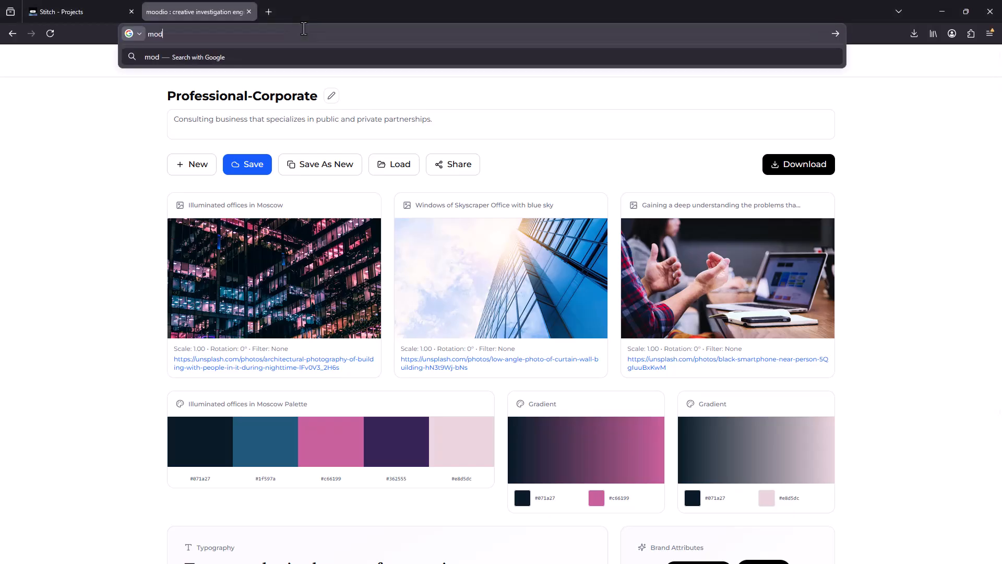
type("dsio.com")
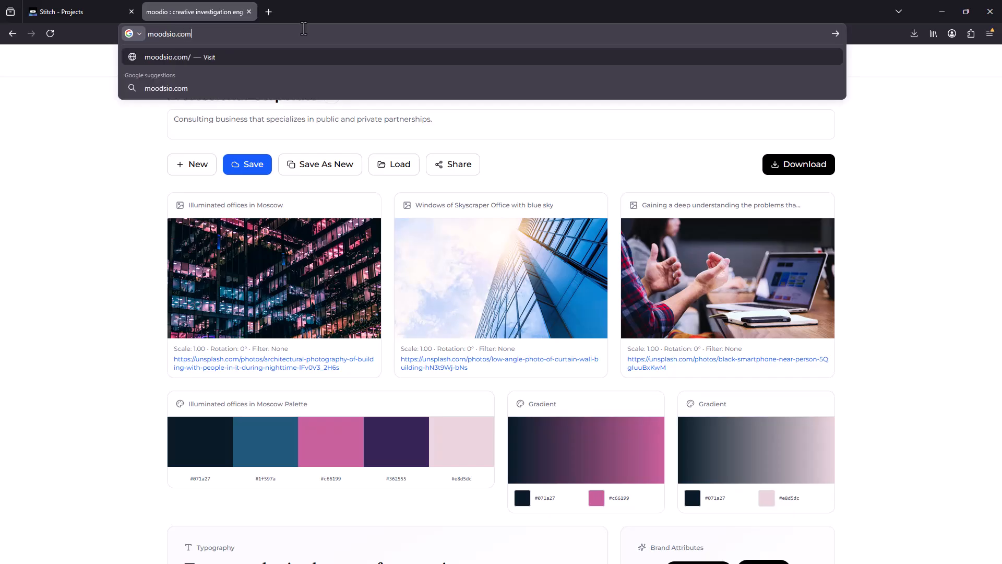
key("Return")
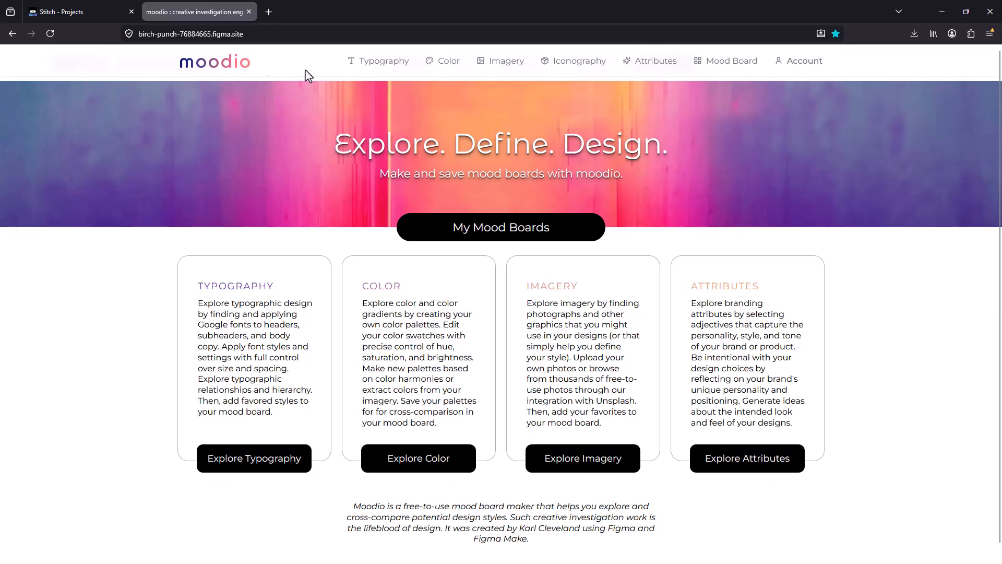
scroll(628, 199, "down", 1)
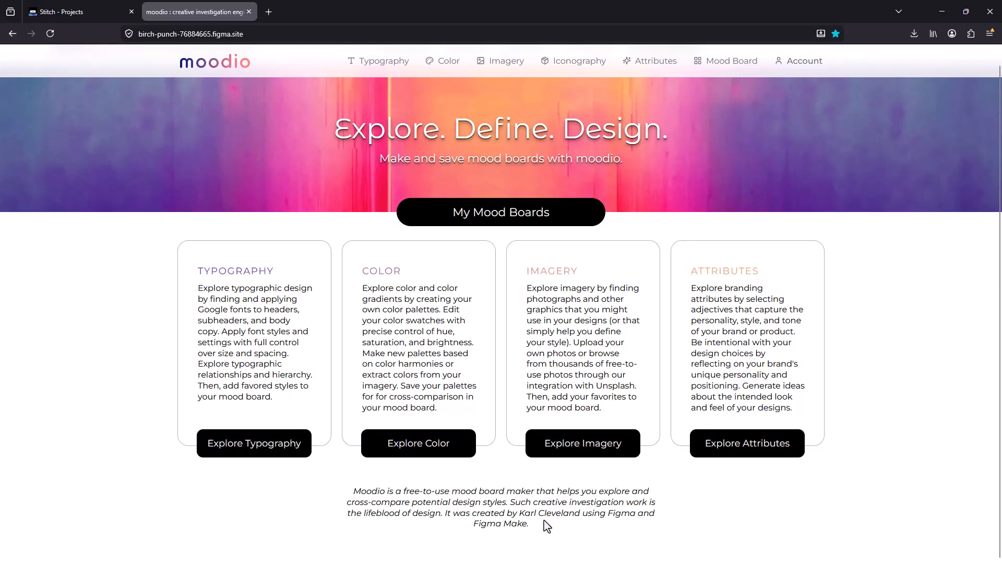
scroll(537, 374, "up", 1)
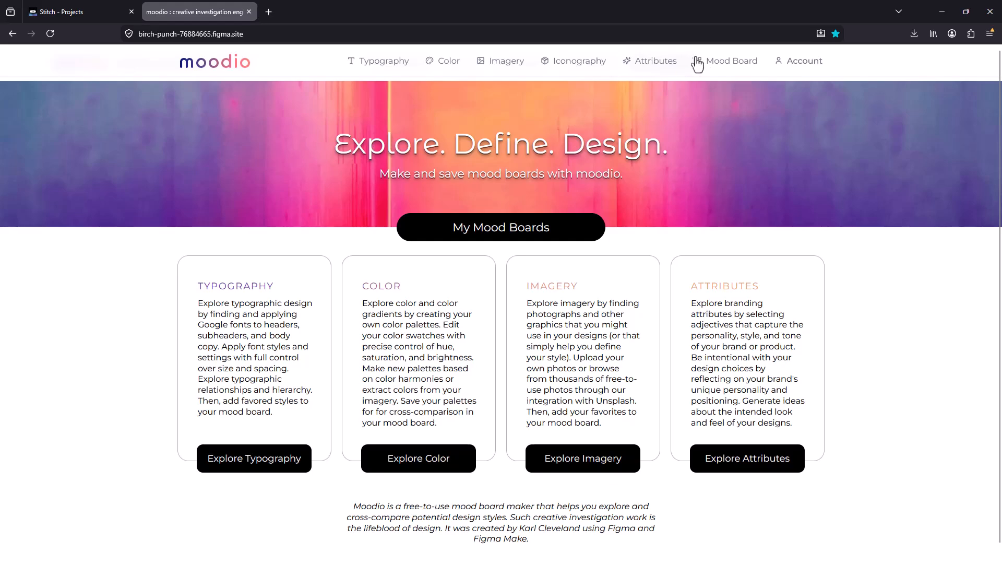
scroll(419, 308, "down", 1)
scroll(313, 224, "up", 1)
Open the mood board page, examine the Professional-Corporate board from images to brand attributes, and check the signed-in account
left_click(725, 62)
scroll(465, 161, "down", 1)
scroll(339, 124, "up", 1)
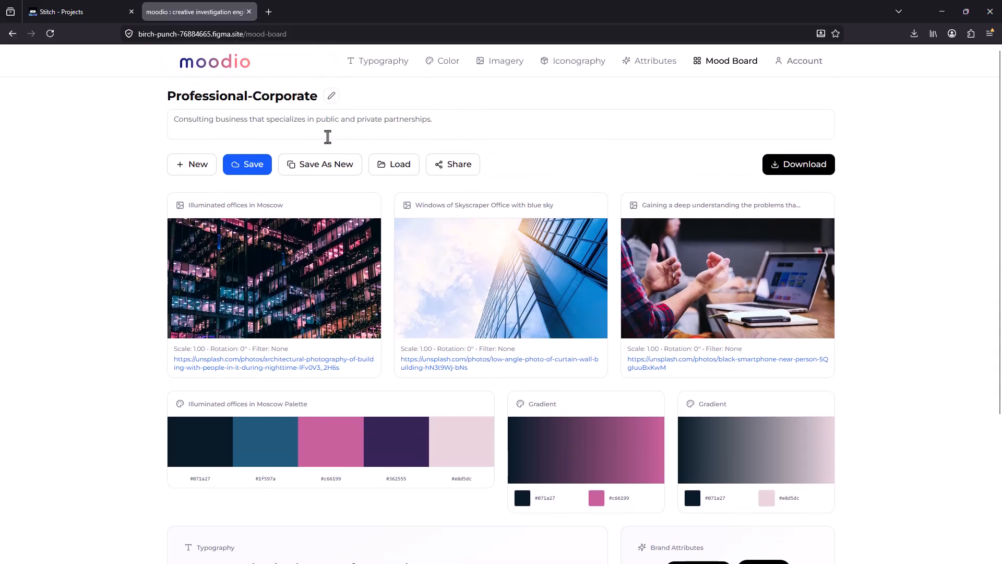
scroll(646, 201, "down", 3)
scroll(641, 239, "up", 3)
left_click(802, 63)
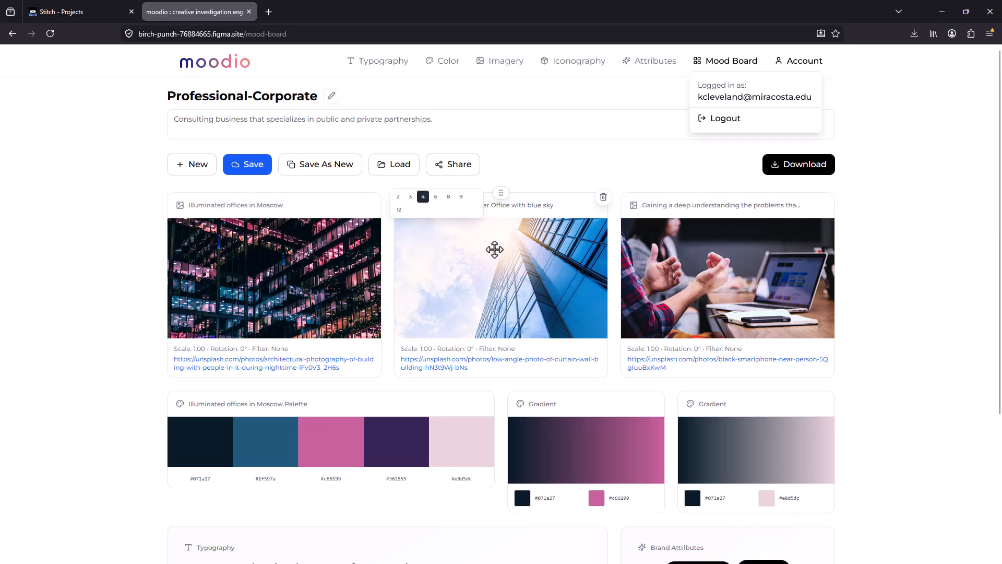
scroll(480, 260, "down", 4)
scroll(638, 338, "up", 2)
scroll(638, 340, "up", 2)
scroll(423, 271, "down", 3)
scroll(434, 264, "up", 3)
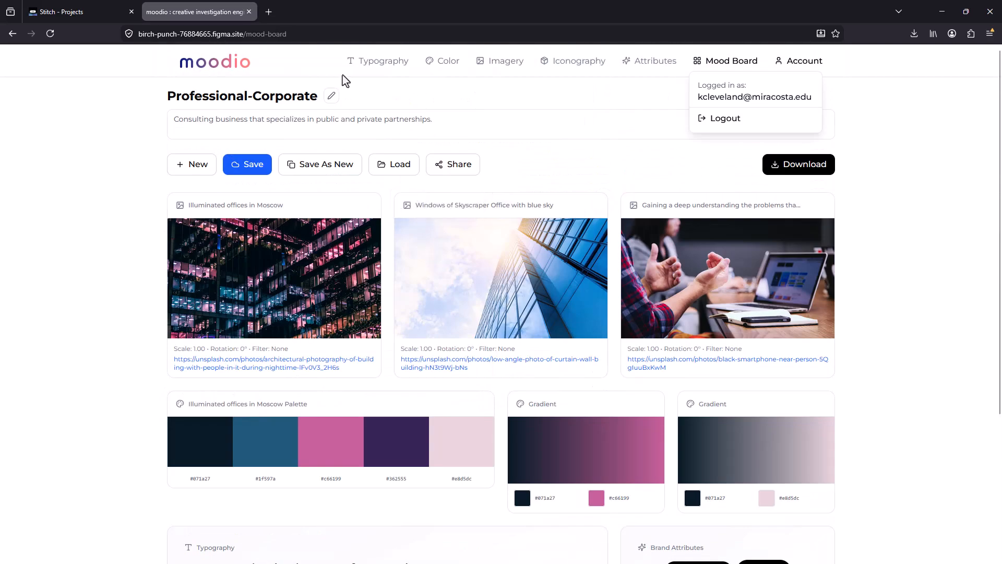
Open moodio's typography page and switch the editing mode to Subheader and back to Header
left_click(380, 62)
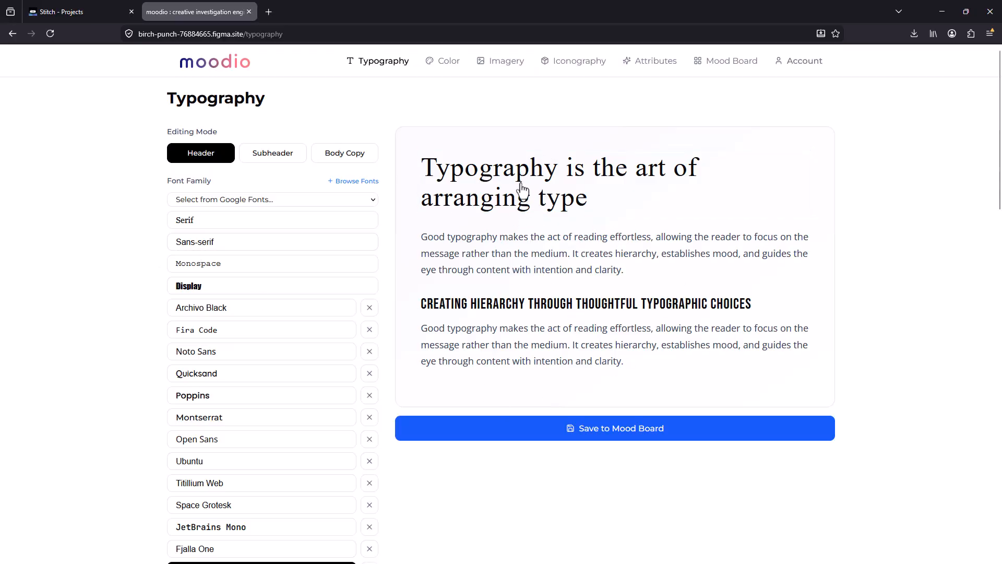
left_click(274, 157)
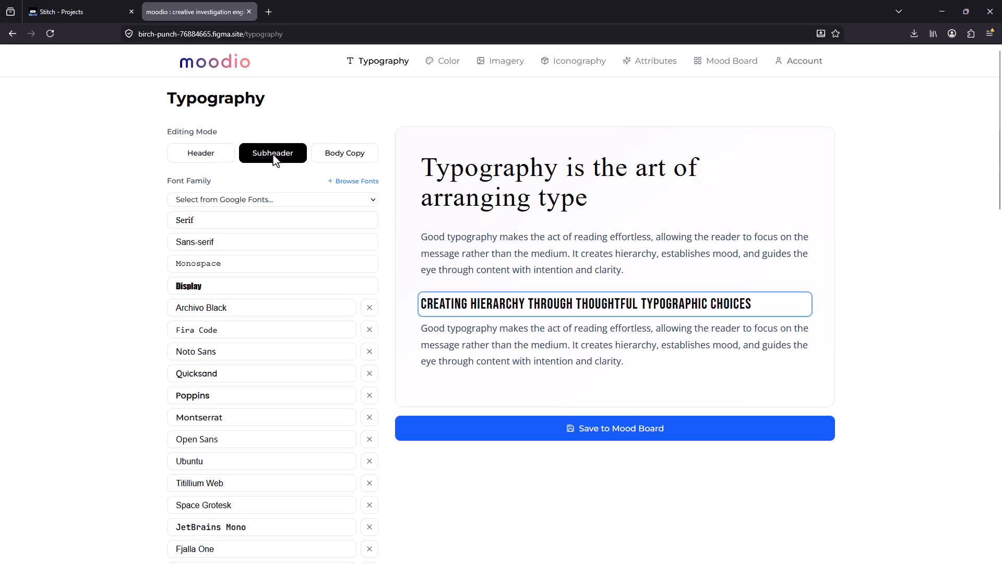
left_click(217, 155)
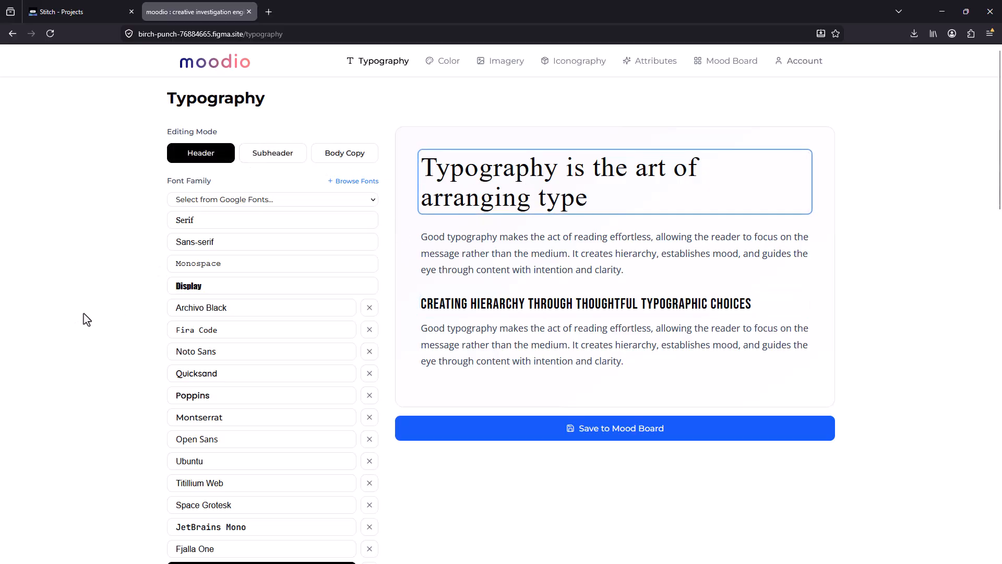
Try Ubuntu and the Google font Oswald as the header font
scroll(96, 311, "down", 3)
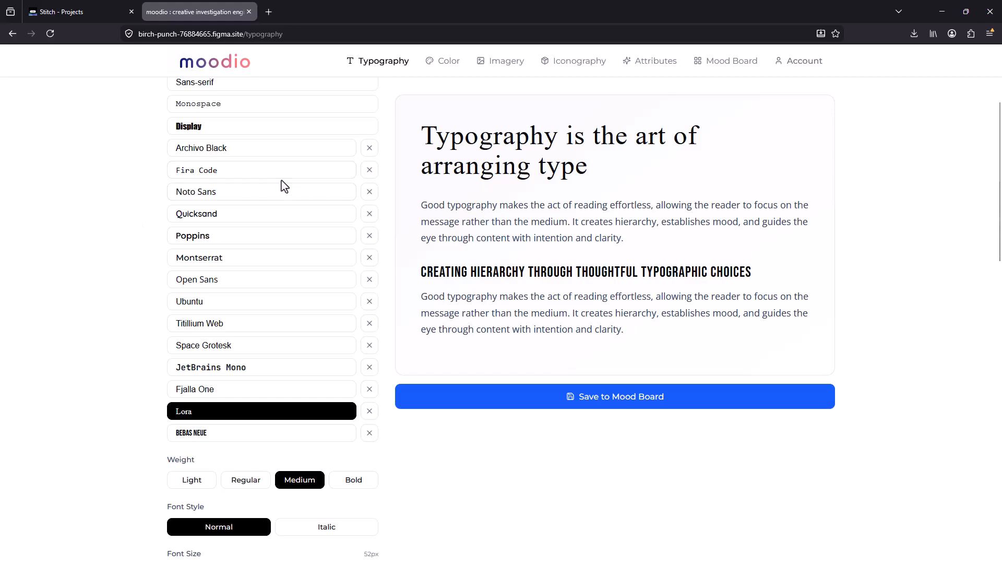
left_click(195, 303)
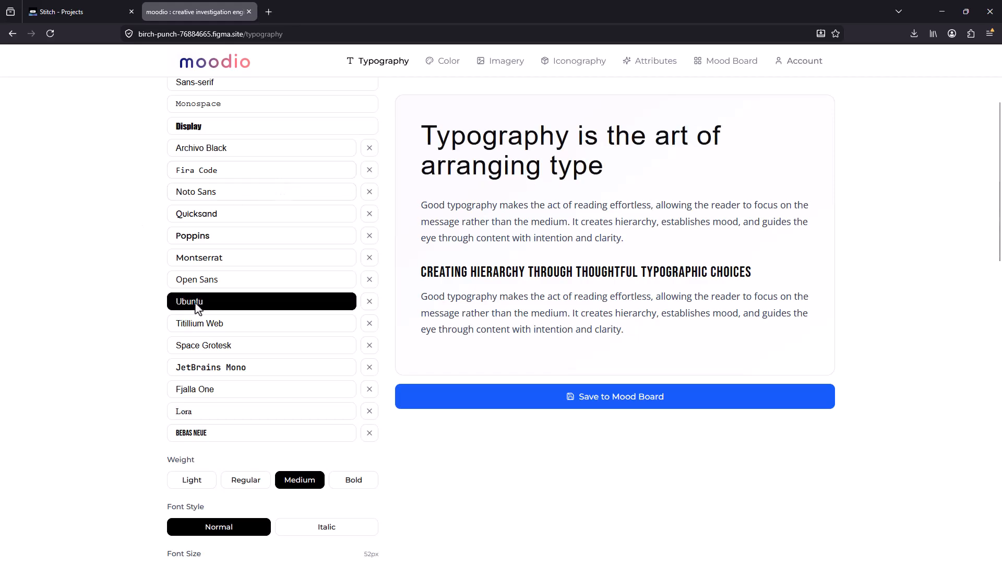
scroll(294, 315, "up", 5)
left_click(225, 200)
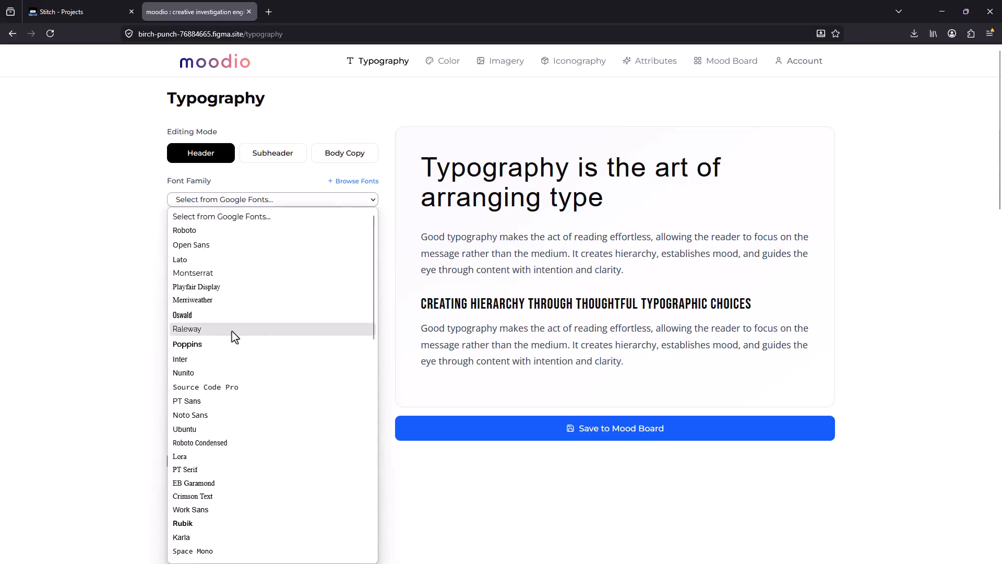
left_click(224, 319)
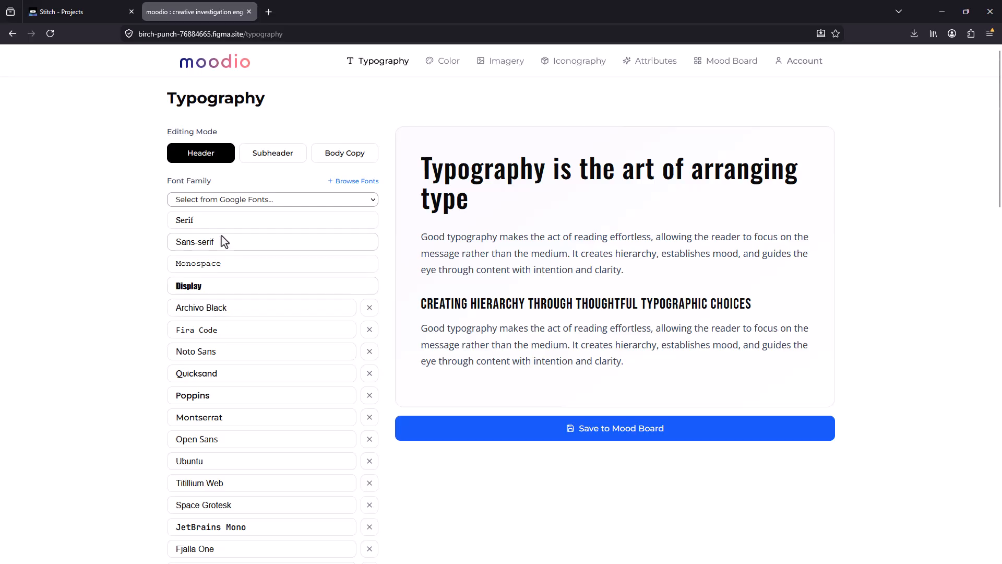
Set the header font to Space Grotesk from the Google Fonts selection
left_click(248, 201)
scroll(252, 412, "down", 10)
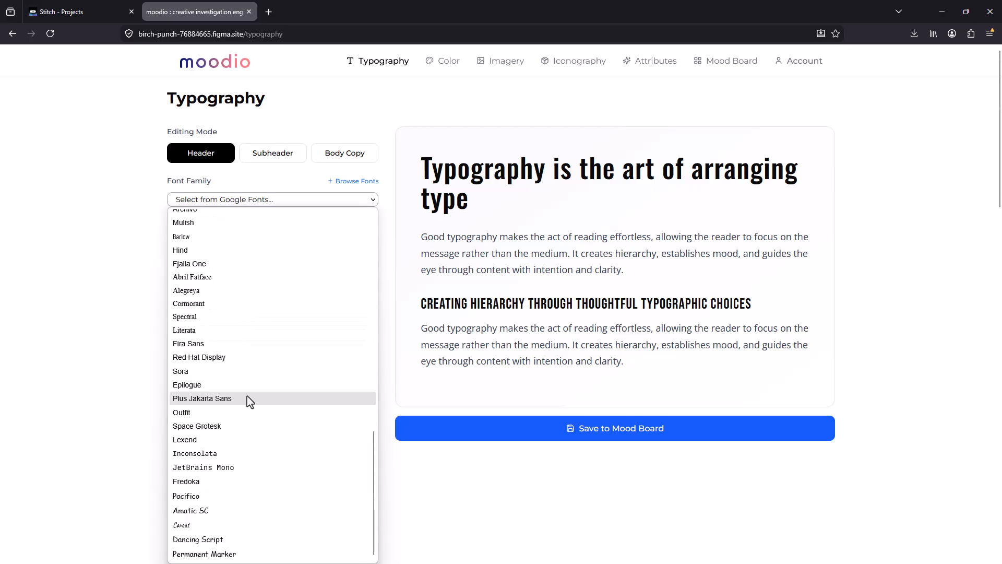
left_click(235, 427)
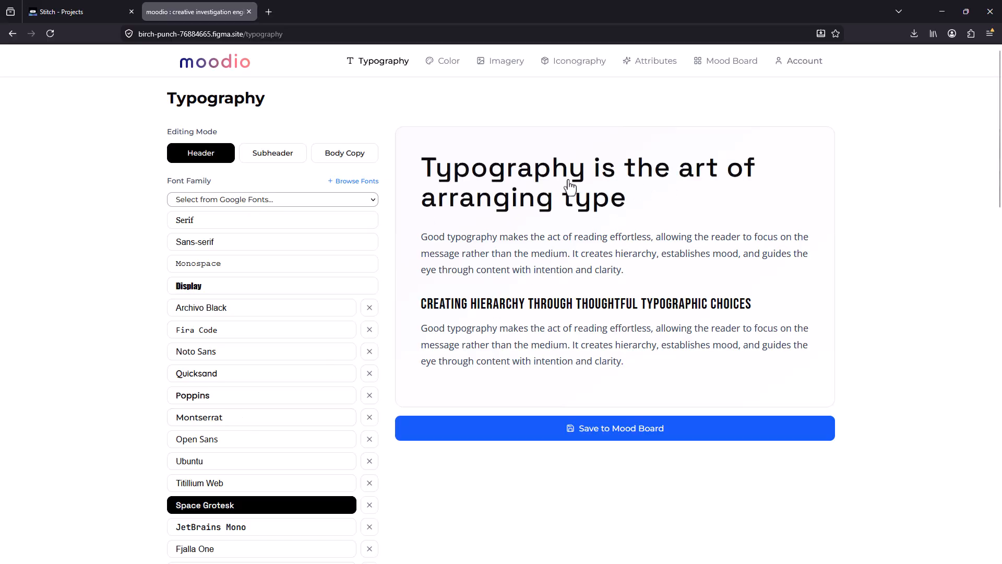
Set the header's font size to 54 px and letter spacing to 0.03 em, and save the typography to the mood board
scroll(62, 334, "down", 8)
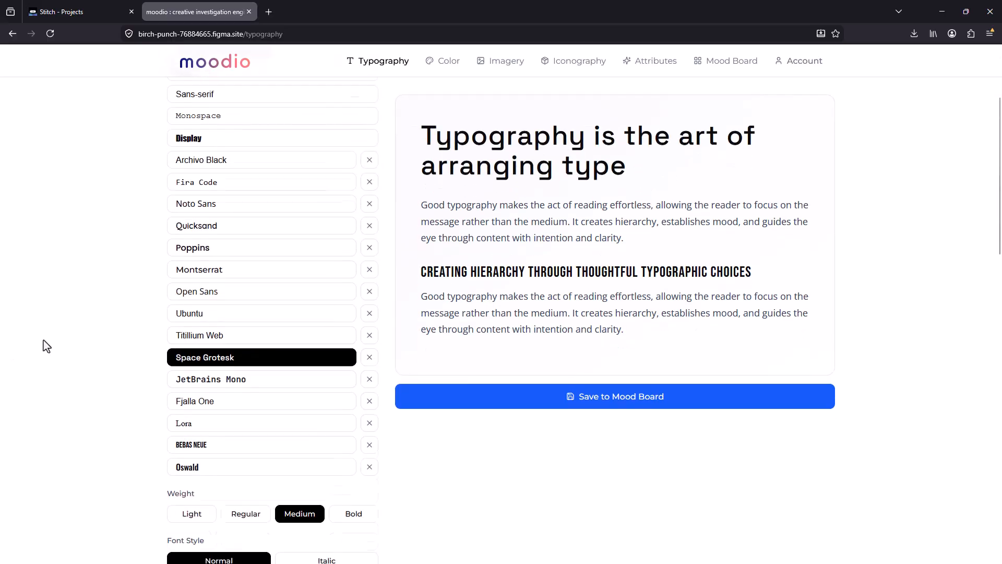
scroll(72, 332, "down", 1)
mouse_move(247, 326)
left_mouse_down()
mouse_move(227, 327)
mouse_move(250, 327)
left_mouse_up()
left_click_drag(239, 384, 238, 385)
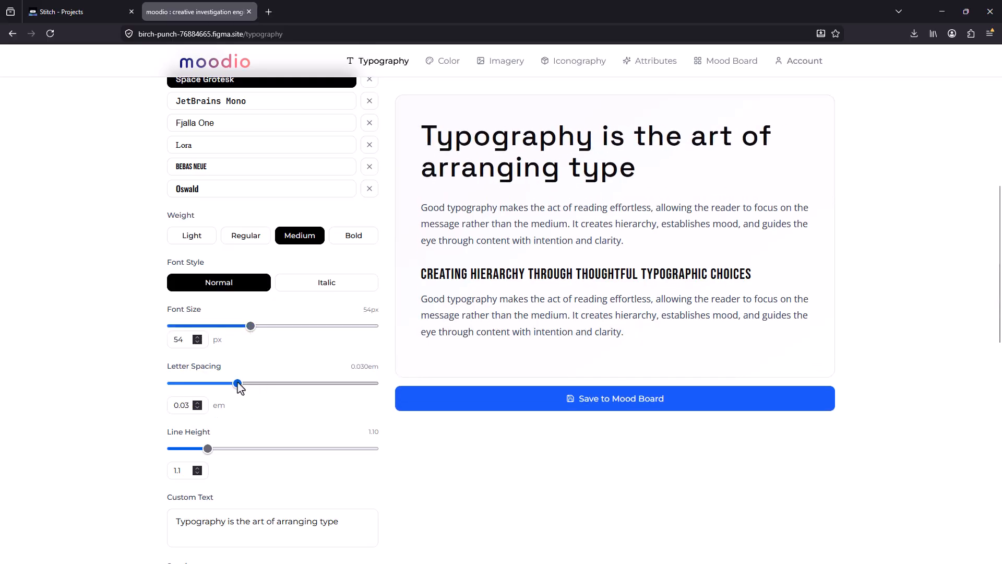
left_click(599, 401)
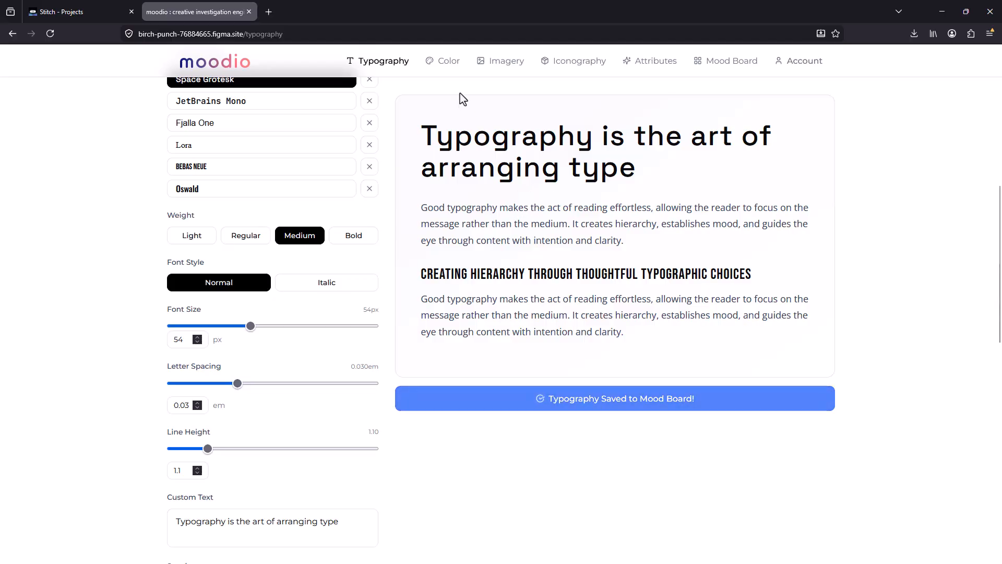
Try shifting the hue to 214° and lowering the saturation of the palette's second swatch on the color page
left_click(447, 62)
mouse_move(505, 287)
scroll(505, 287, "up", 8)
left_click(505, 211)
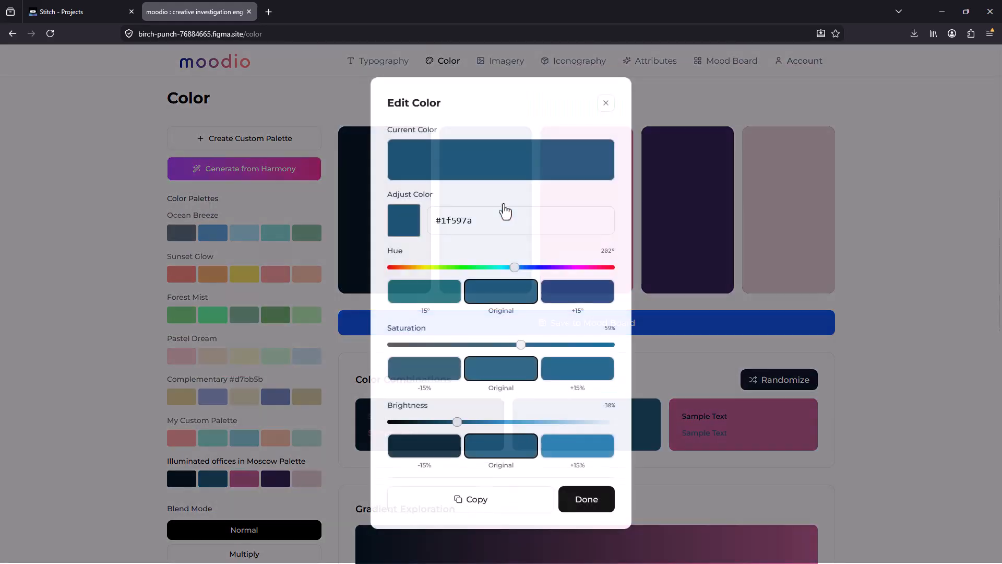
left_click(521, 269)
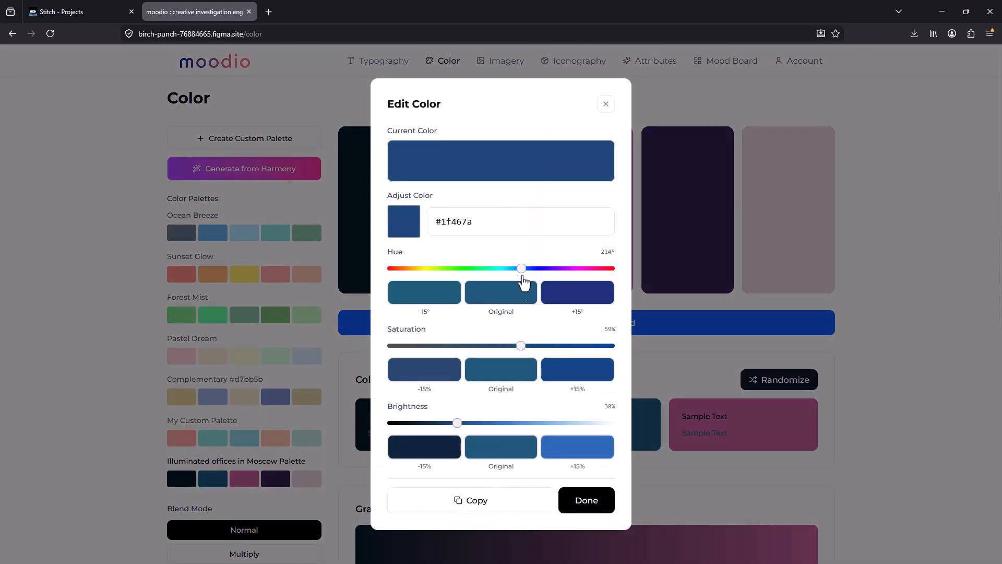
left_click_drag(521, 345, 517, 346)
left_click(606, 104)
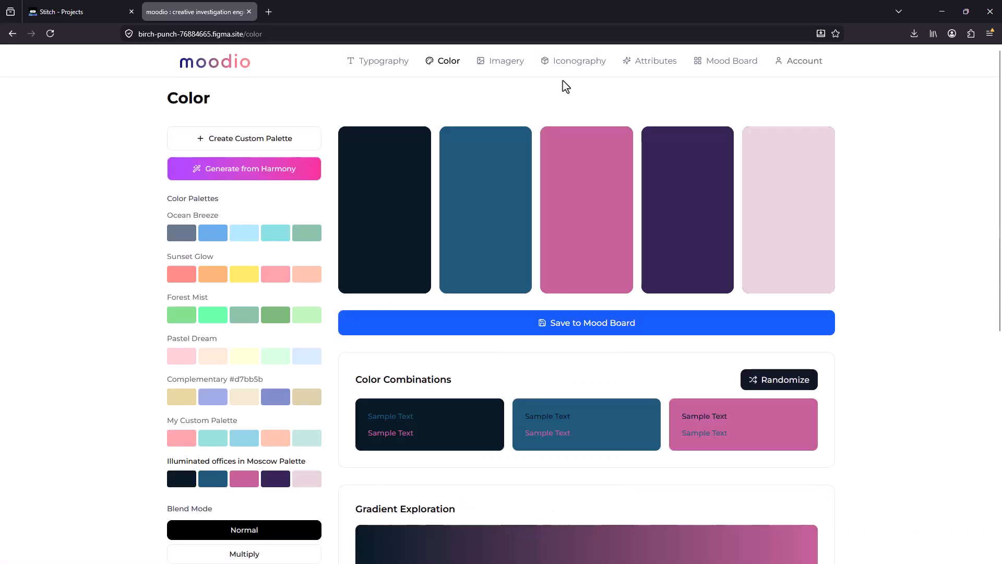
Open the imagery page and search Unsplash for "fruit"
left_click(505, 63)
scroll(618, 202, "down", 2)
left_click(690, 350)
left_click(406, 262)
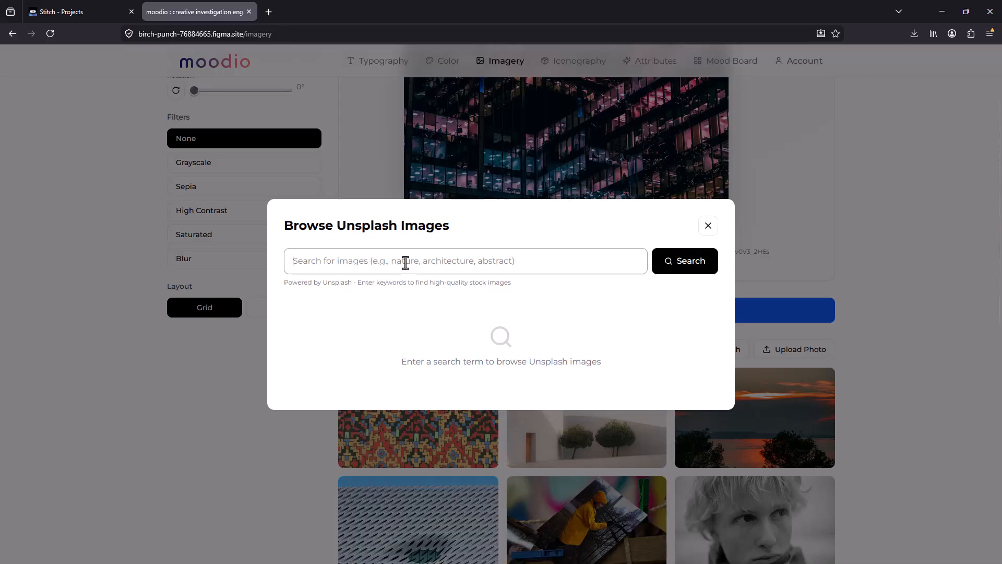
type("fruit")
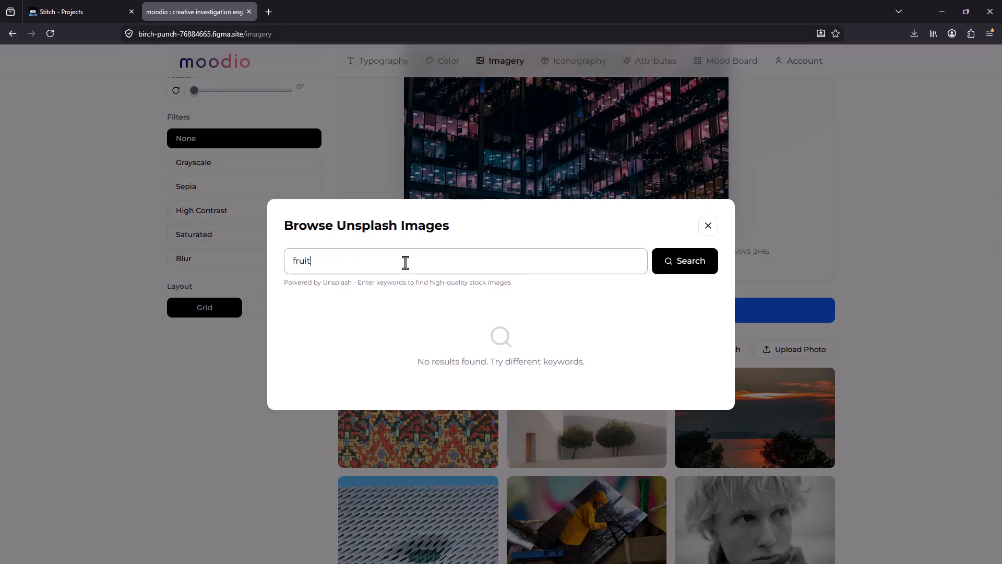
left_click(674, 260)
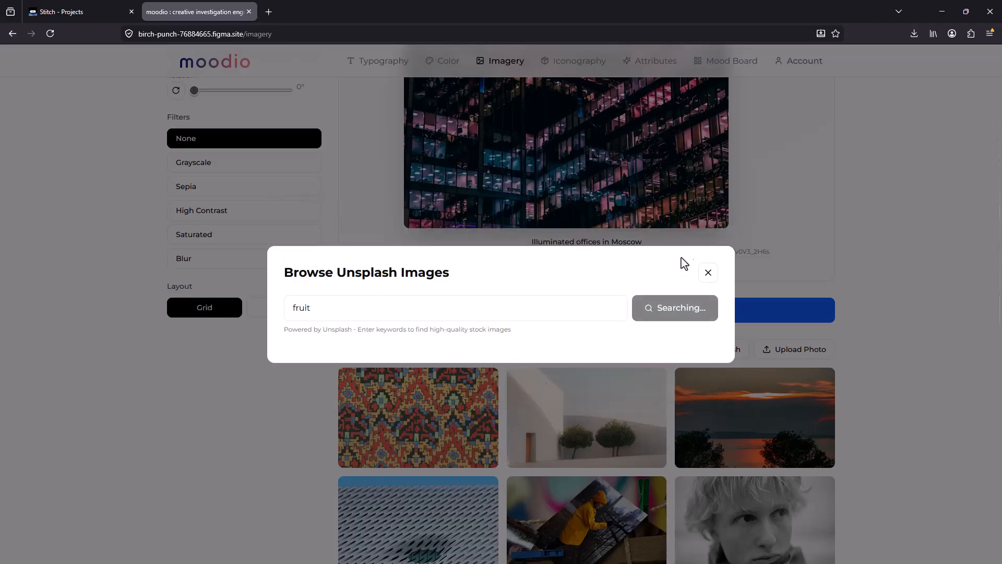
Add the photo of mixed fruit in a woven basket to the mood collection and save it to the mood board
scroll(539, 318, "down", 3)
scroll(533, 365, "up", 1)
scroll(532, 365, "up", 2)
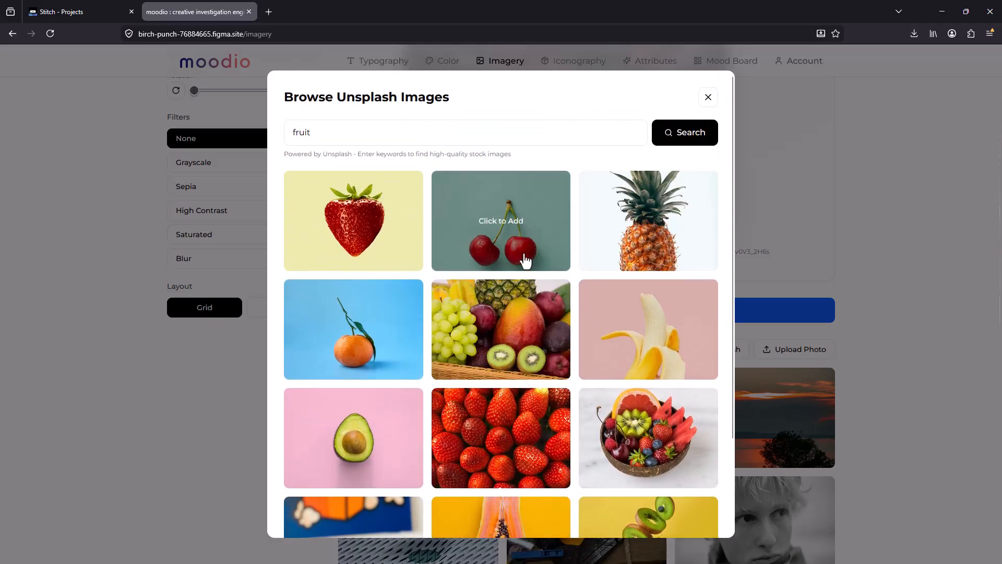
scroll(543, 240, "down", 3)
left_click(536, 214)
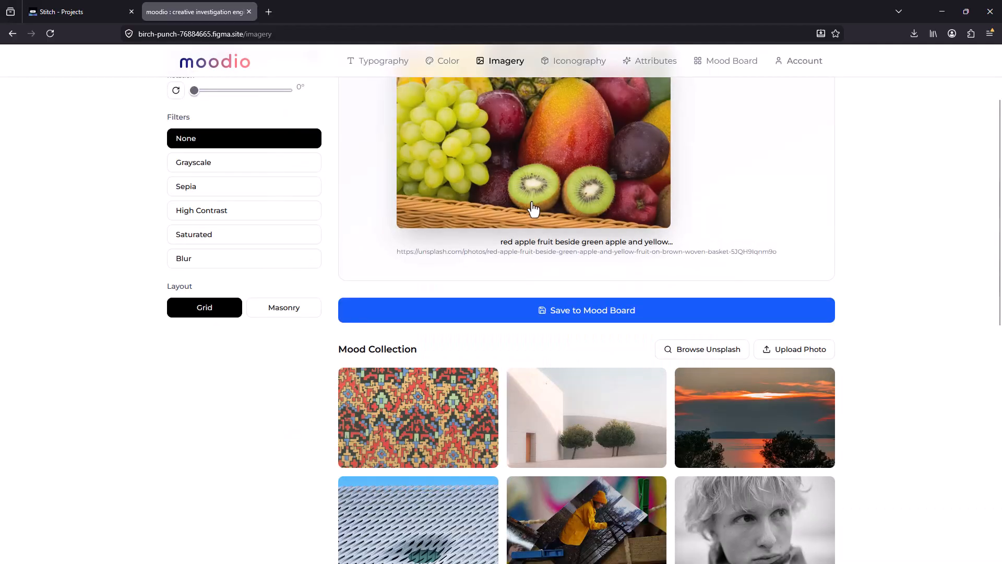
left_click(594, 311)
scroll(571, 443, "down", 10)
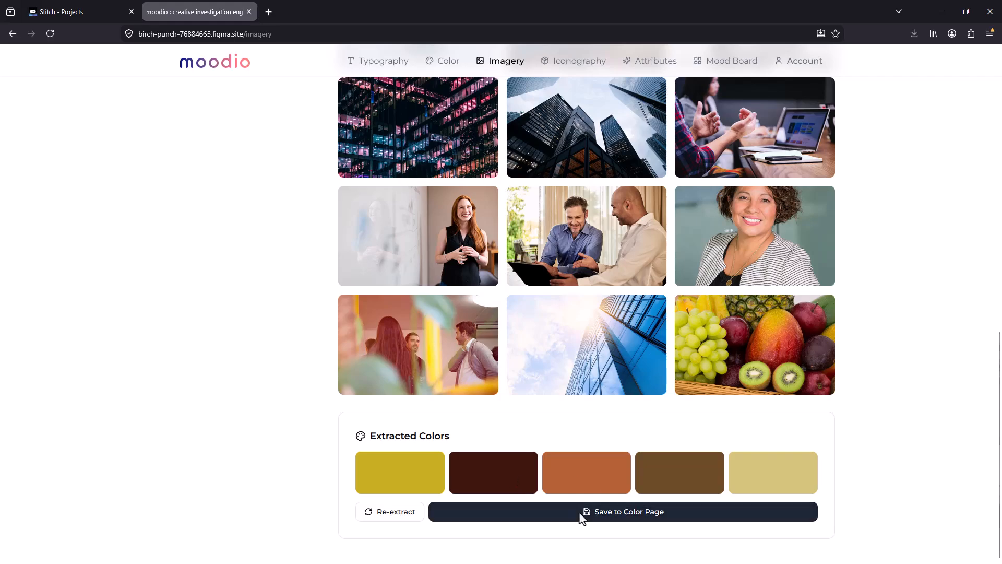
scroll(581, 516, "up", 10)
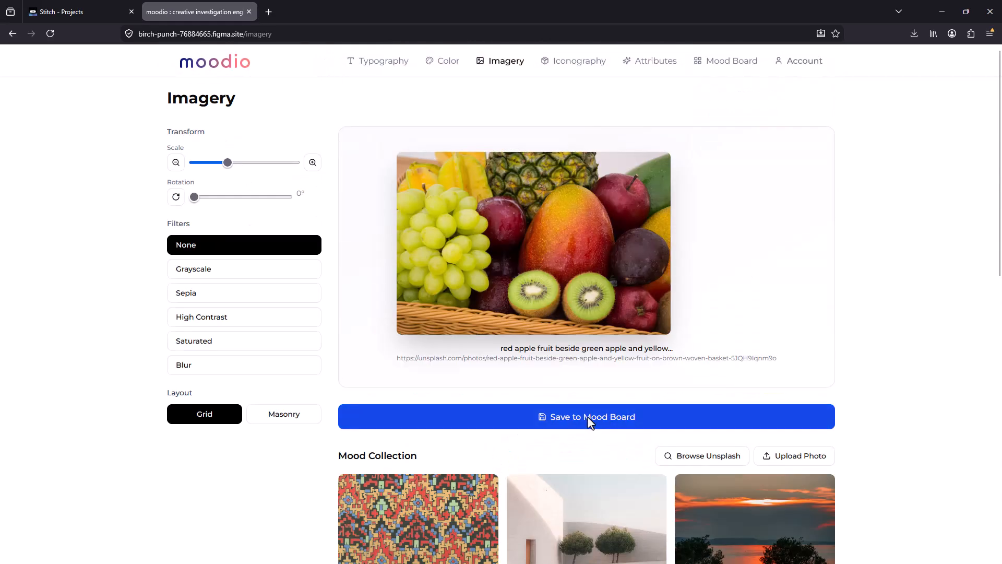
left_click(588, 421)
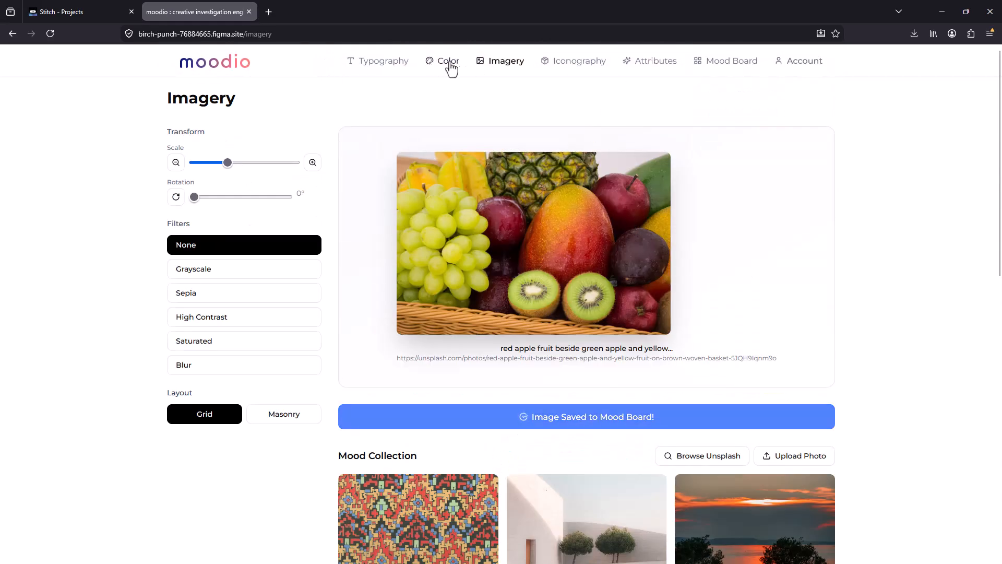
Delete the Space Grotesk typography card and the fruit basket image from the Professional-Corporate mood board
left_click(727, 67)
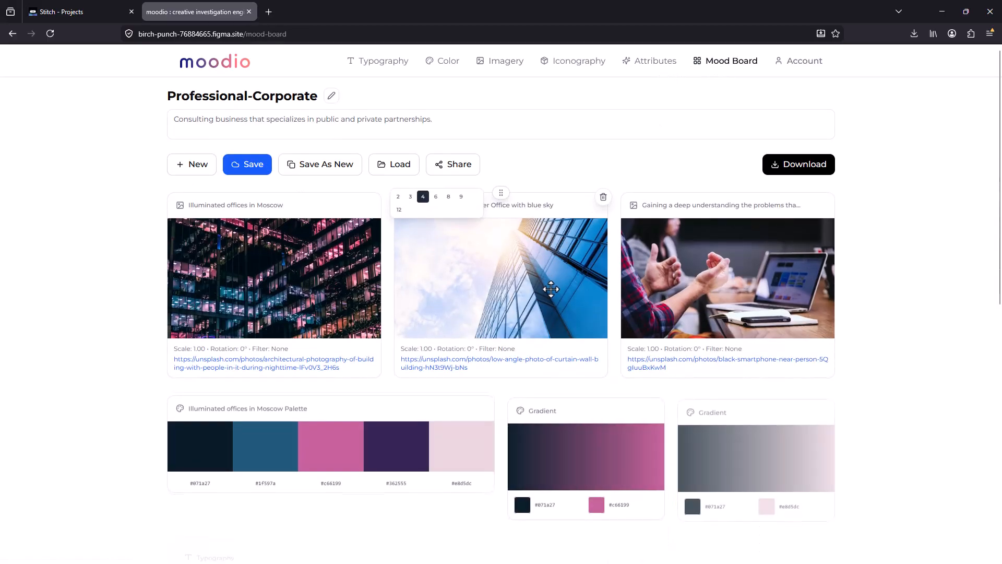
scroll(556, 282, "down", 7)
scroll(557, 283, "down", 2)
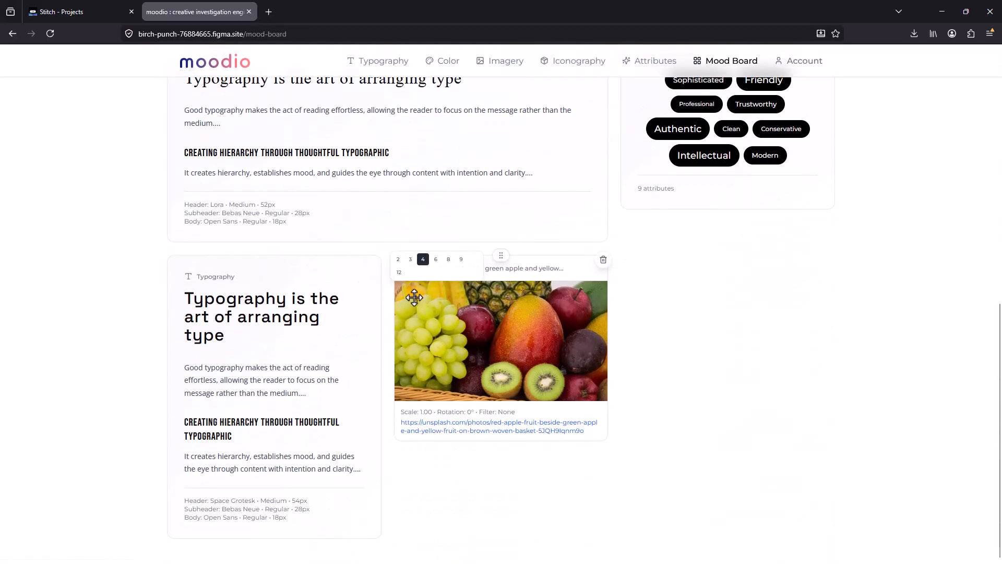
left_click(377, 260)
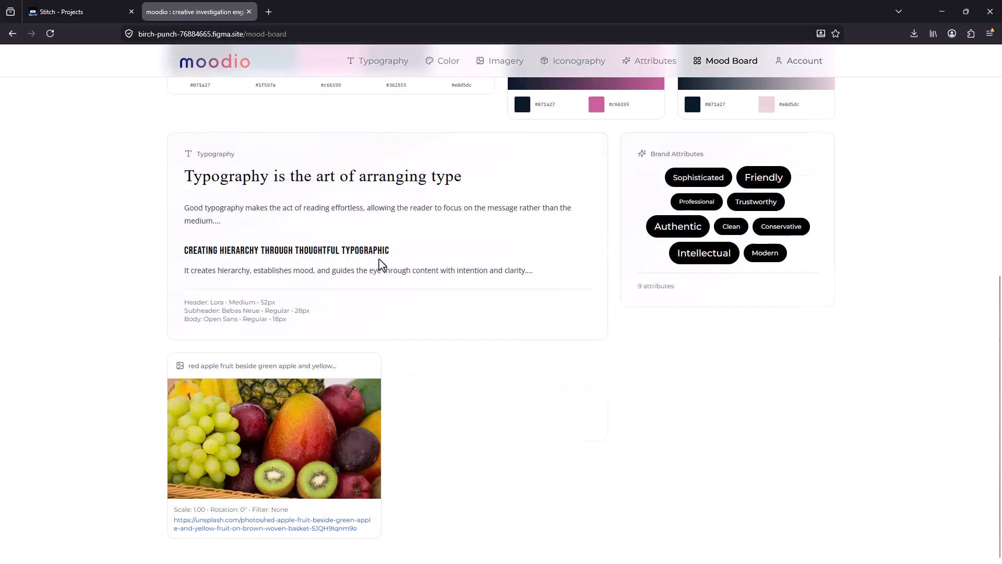
left_click(376, 359)
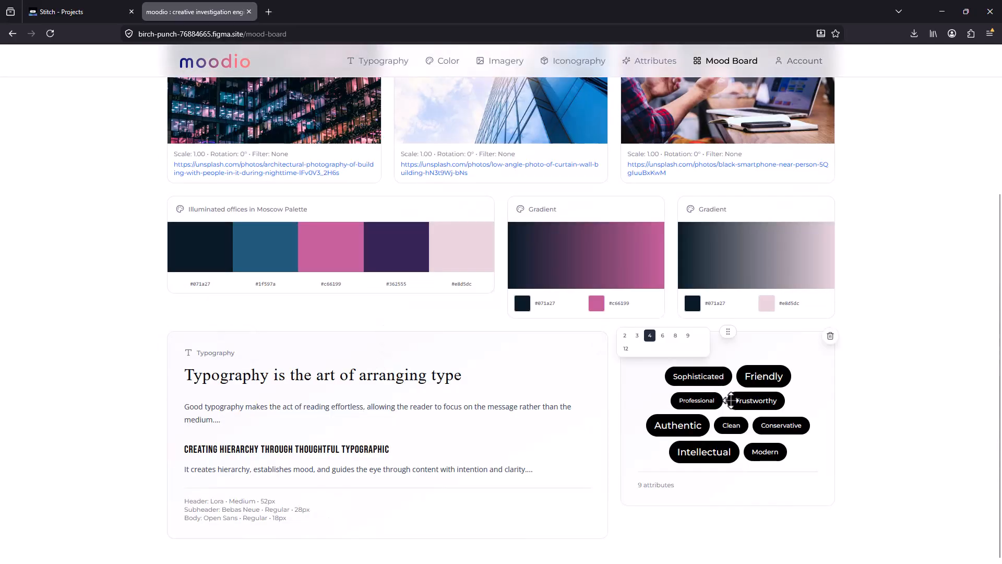
scroll(751, 381, "up", 3)
scroll(830, 342, "down", 1)
scroll(768, 147, "up", 1)
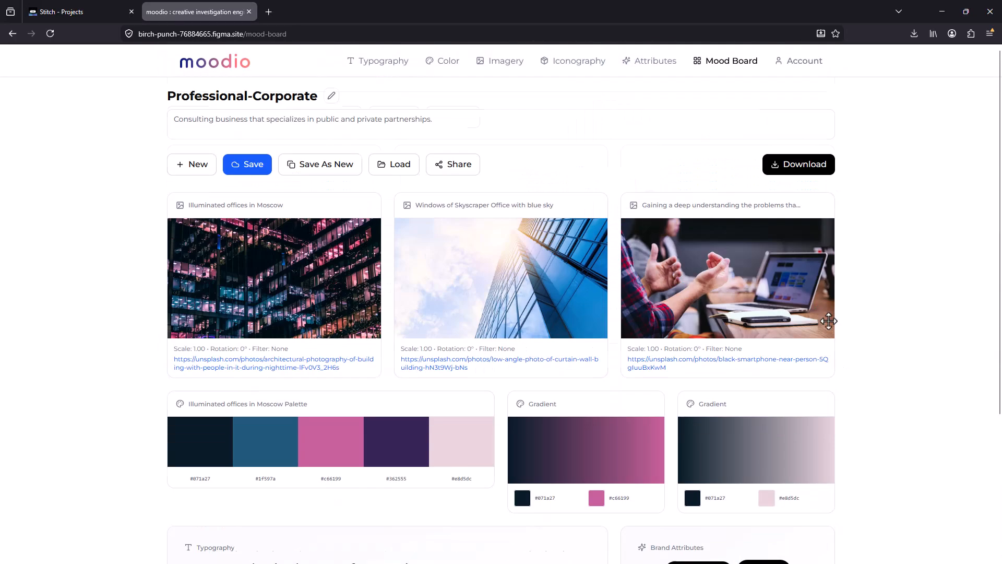
Open the brand attributes page and examine the word cloud, the attribute categories and the positioning scales
left_click(647, 64)
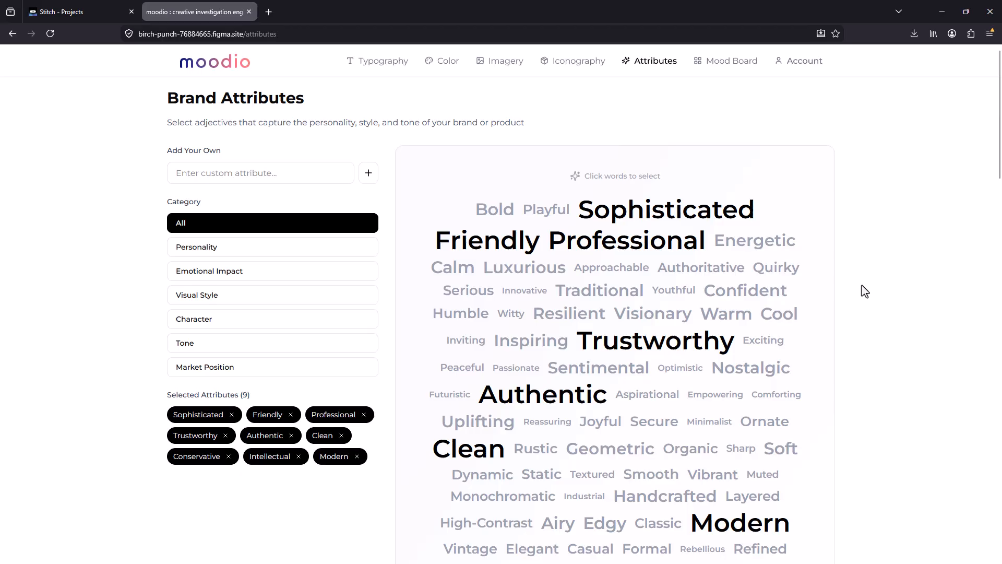
scroll(861, 283, "down", 3)
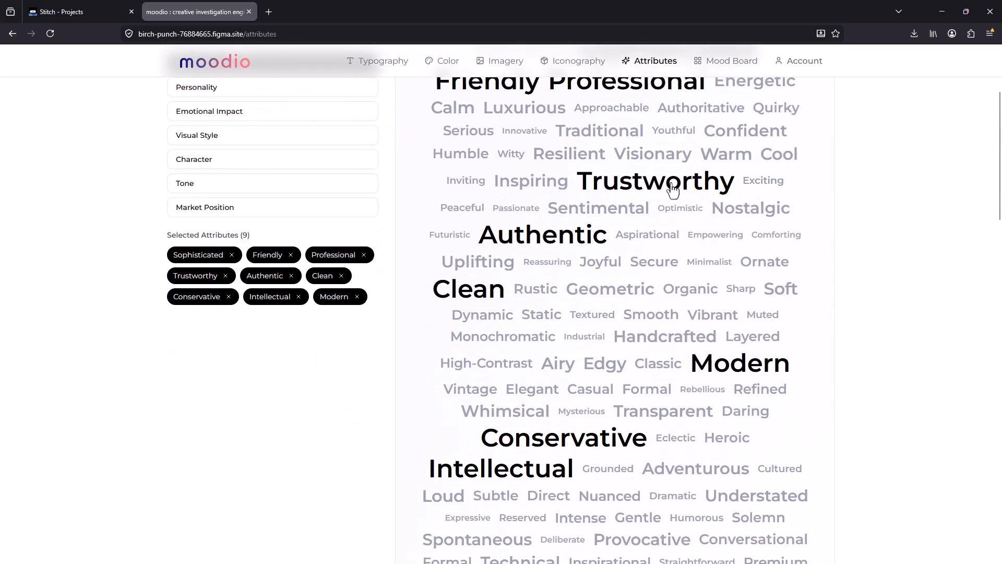
scroll(678, 296, "down", 5)
scroll(677, 296, "down", 10)
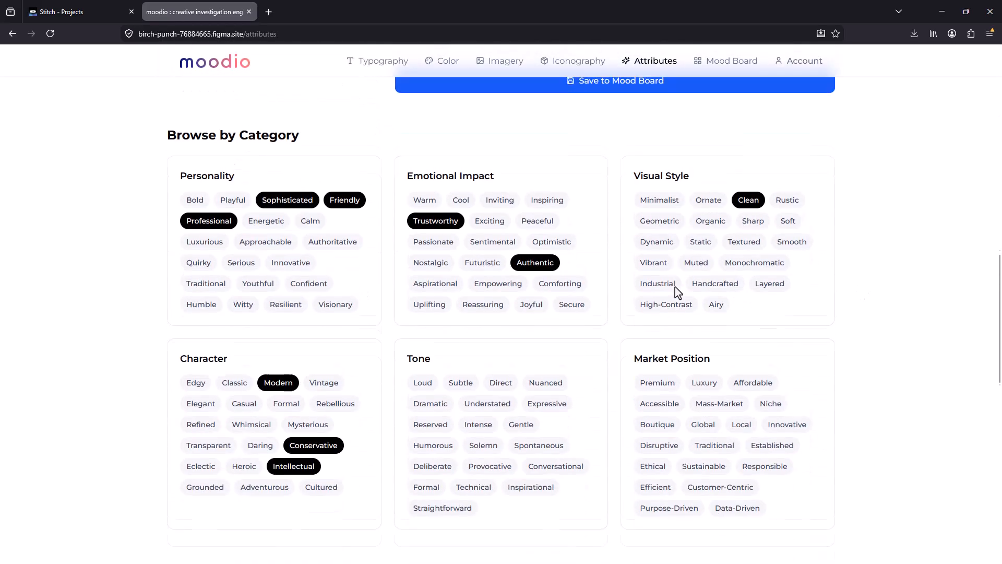
scroll(678, 297, "down", 3)
scroll(677, 295, "up", 7)
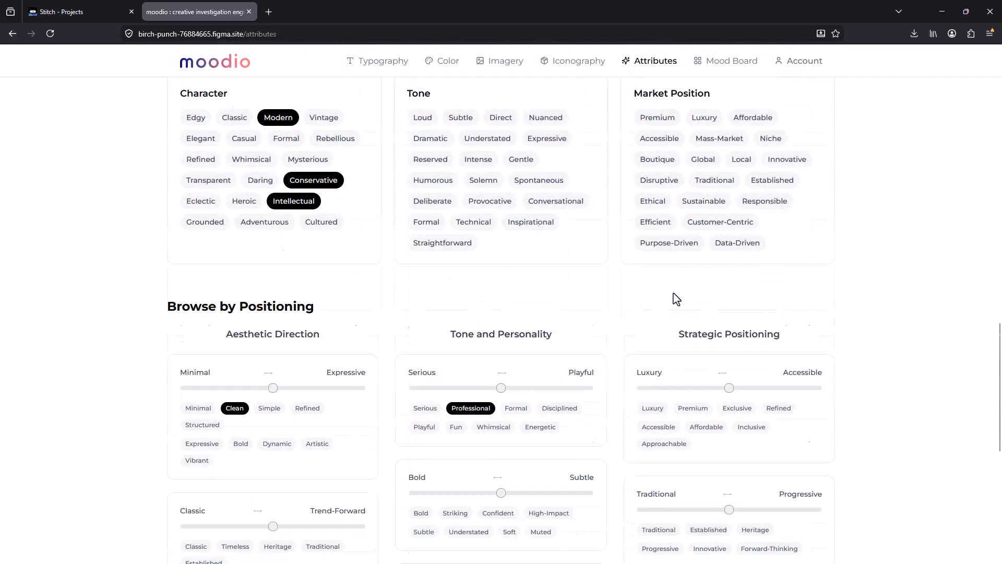
scroll(673, 292, "down", 2)
scroll(347, 156, "up", 1)
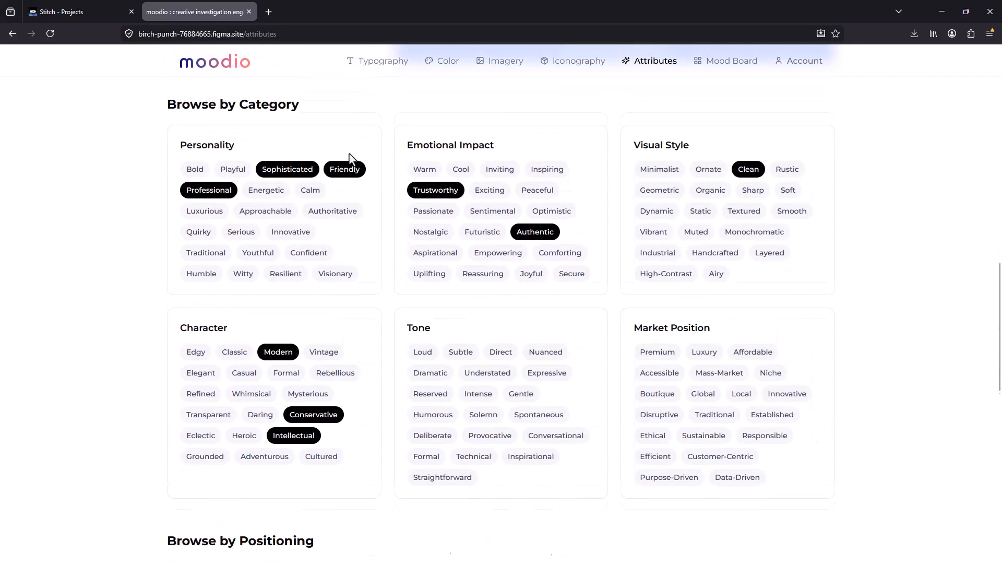
scroll(441, 291, "down", 7)
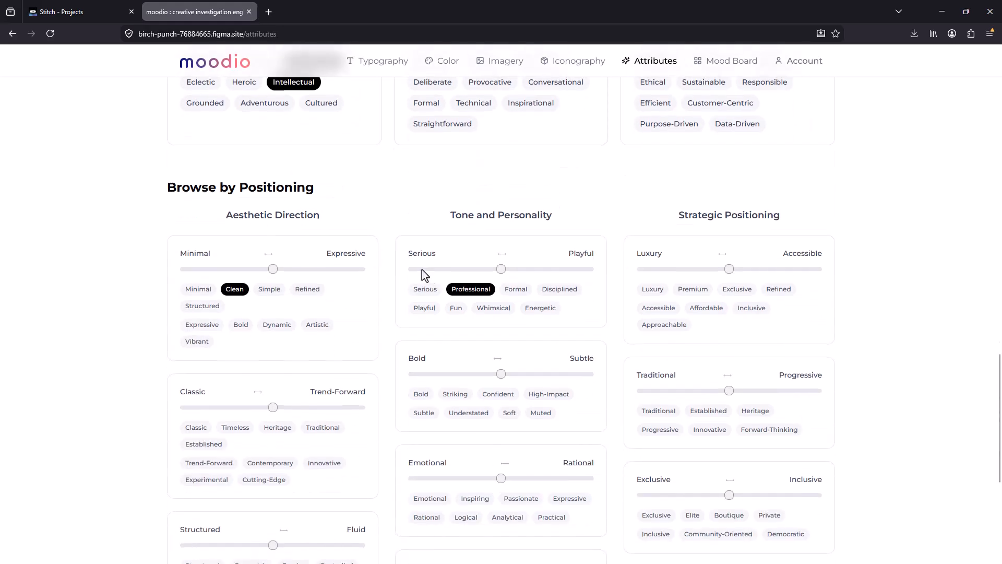
scroll(610, 233, "down", 2)
Try the Luxury–Accessible positioning scale toward Luxury and toward Accessible, and return it close to the middle
left_click_drag(729, 162, 689, 162)
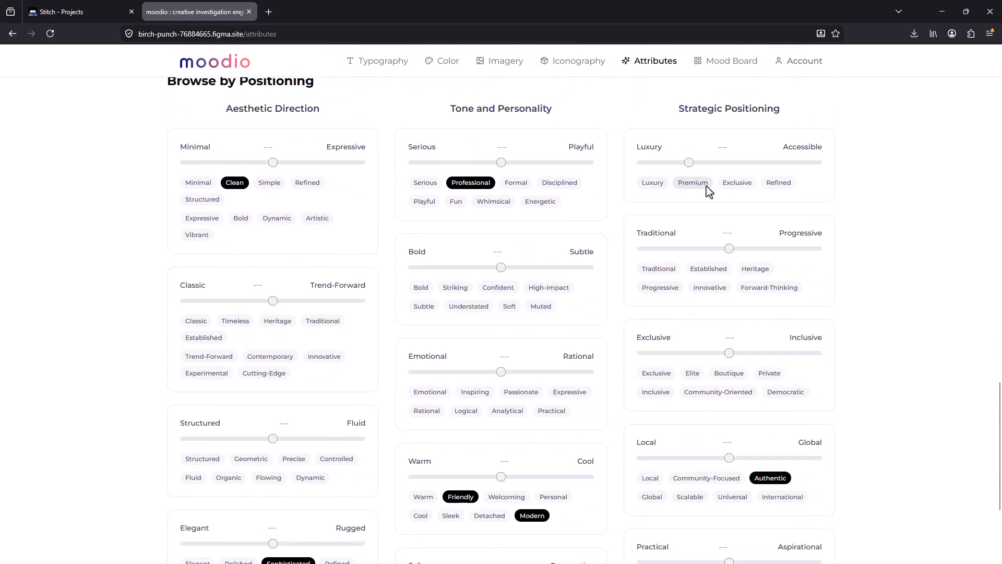
left_click_drag(689, 163, 772, 163)
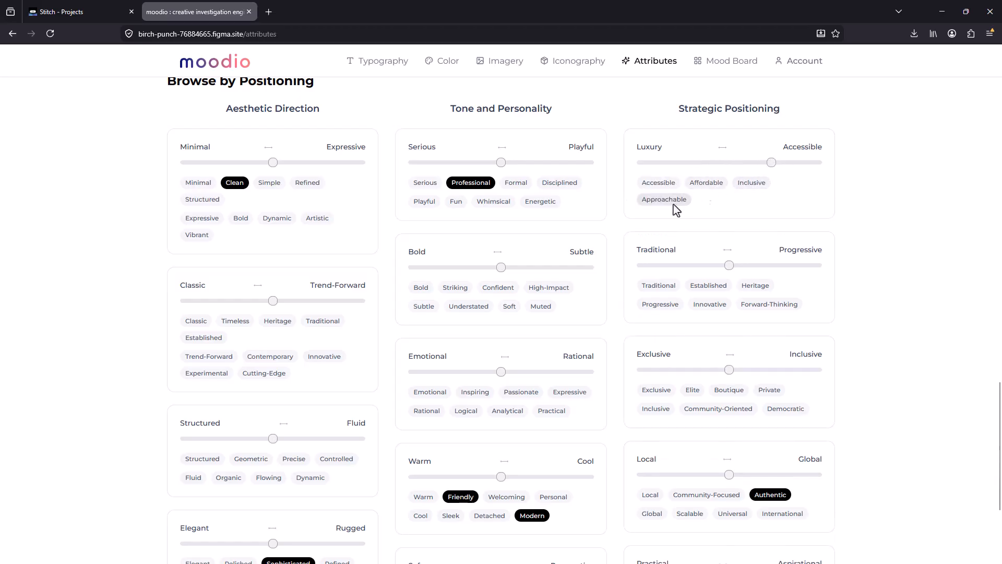
left_click_drag(770, 164, 726, 167)
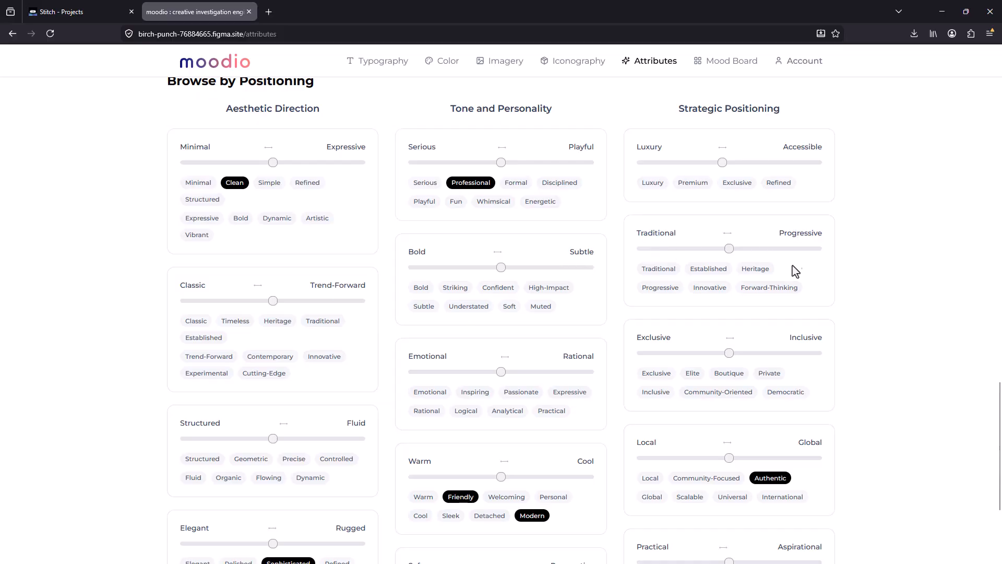
scroll(738, 373, "up", 15)
scroll(726, 330, "up", 8)
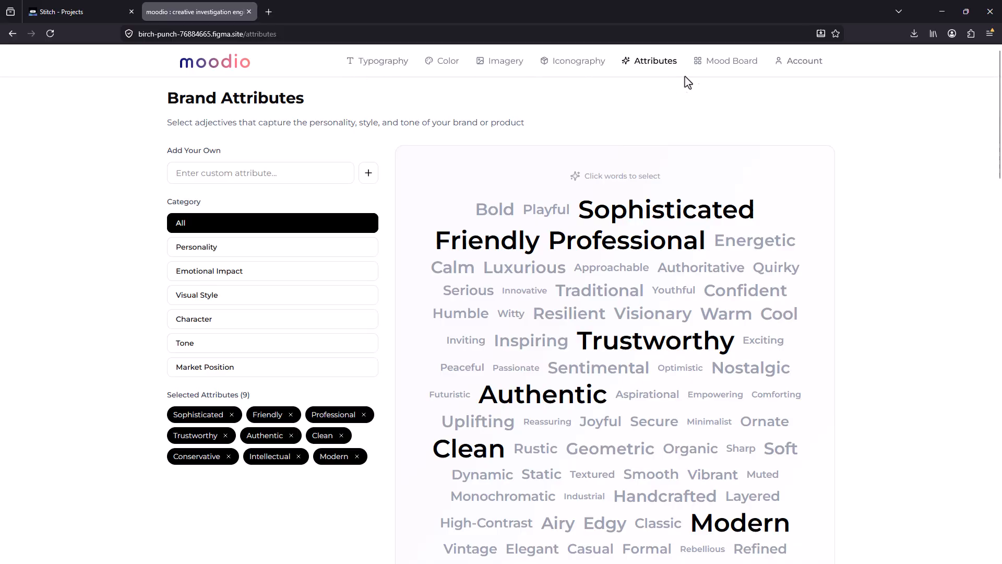
Review the Professional-Corporate mood board and download it as an image
left_click(731, 62)
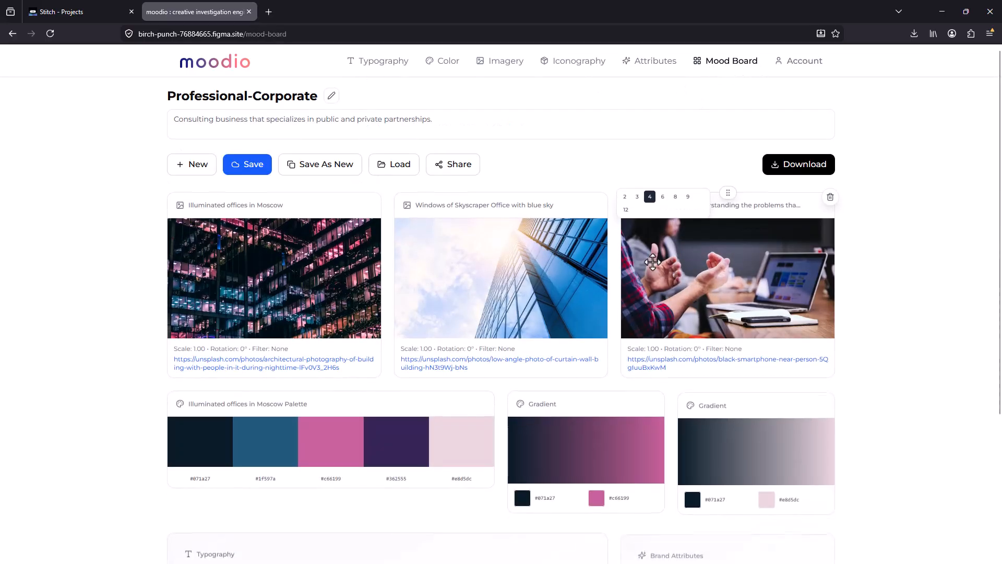
scroll(653, 263, "down", 2)
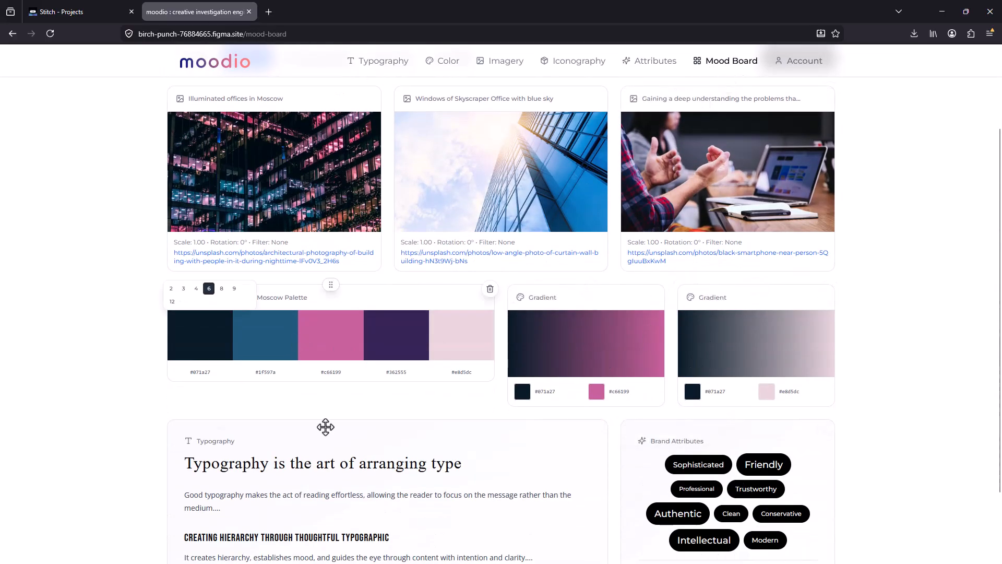
scroll(327, 430, "down", 2)
scroll(300, 273, "up", 4)
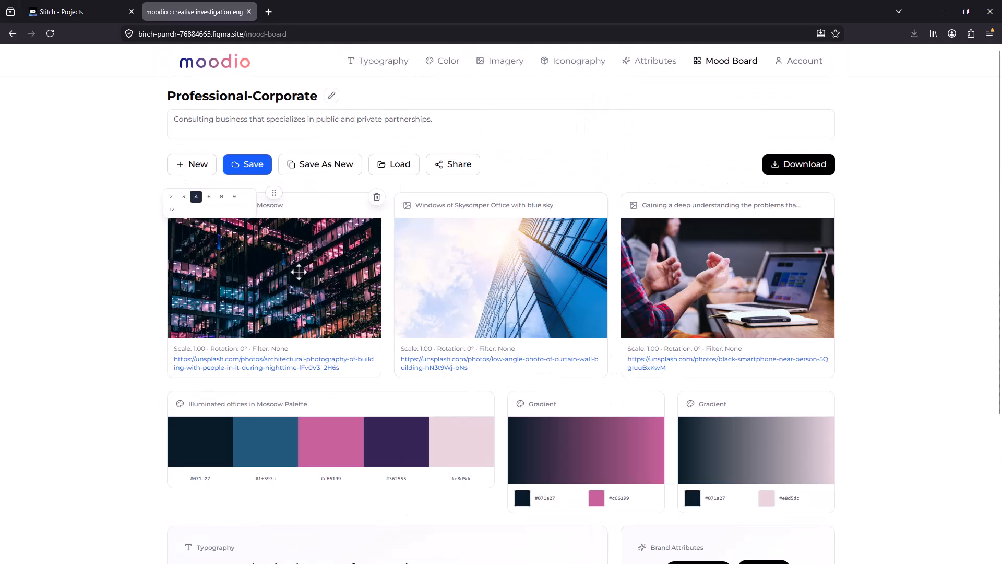
left_click(800, 166)
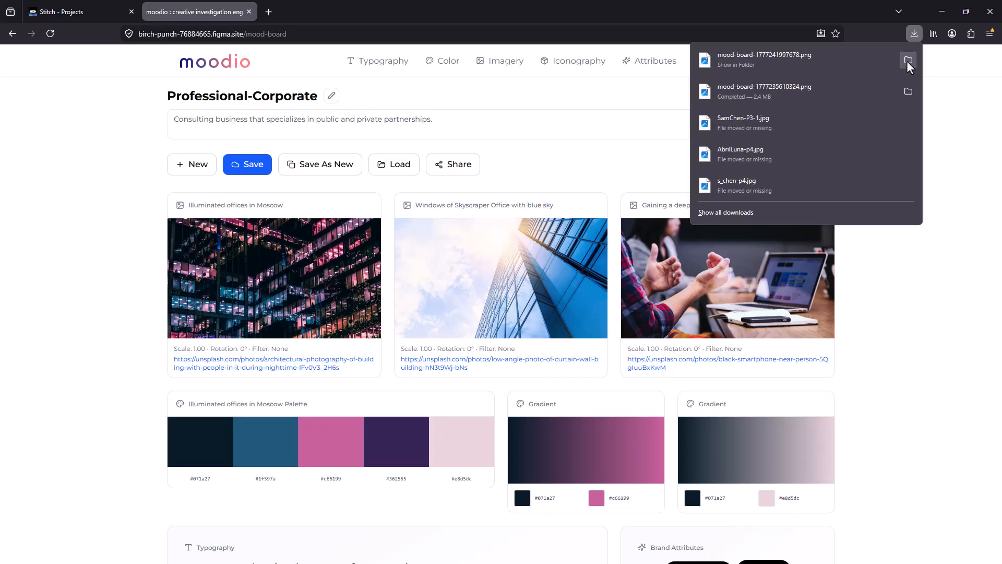
Switch to Stitch and write the prompt "Update the design system to use the colors, photos, and photos in the provided mood board image."
left_click(73, 12)
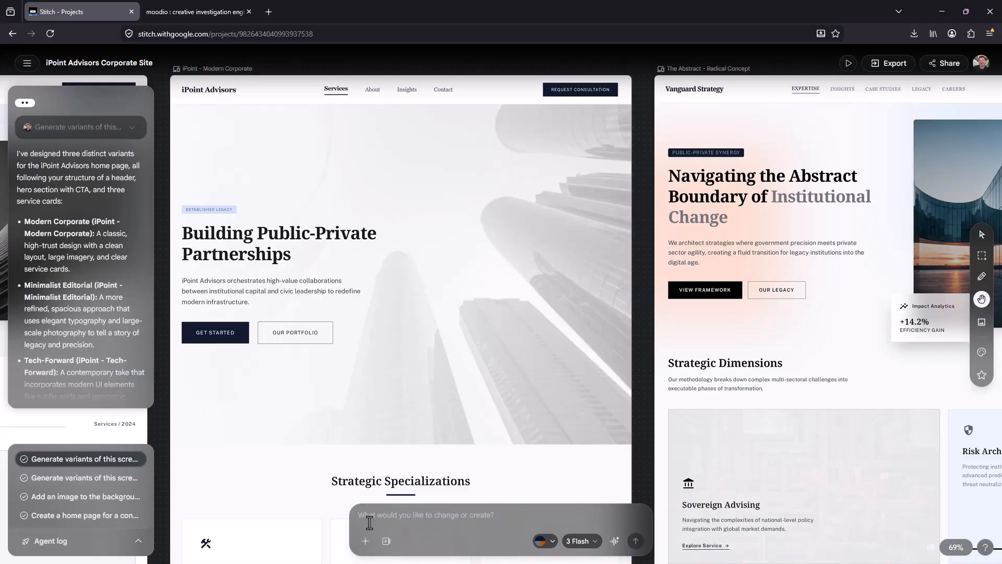
type("Update the design system to use the colors, photos, and photos in the provided im")
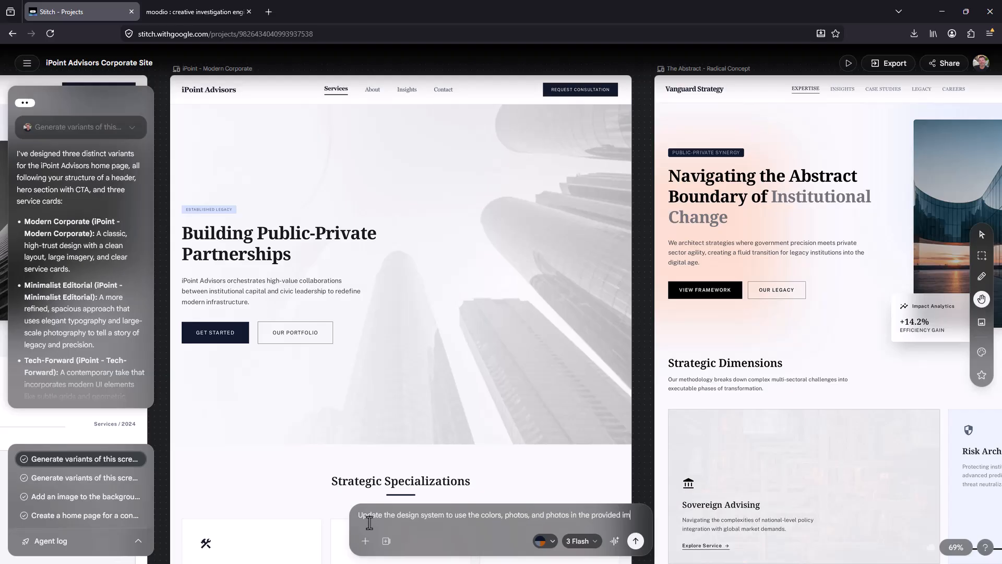
key("BackSpace")
key("BackSpace")
type("mood board image.")
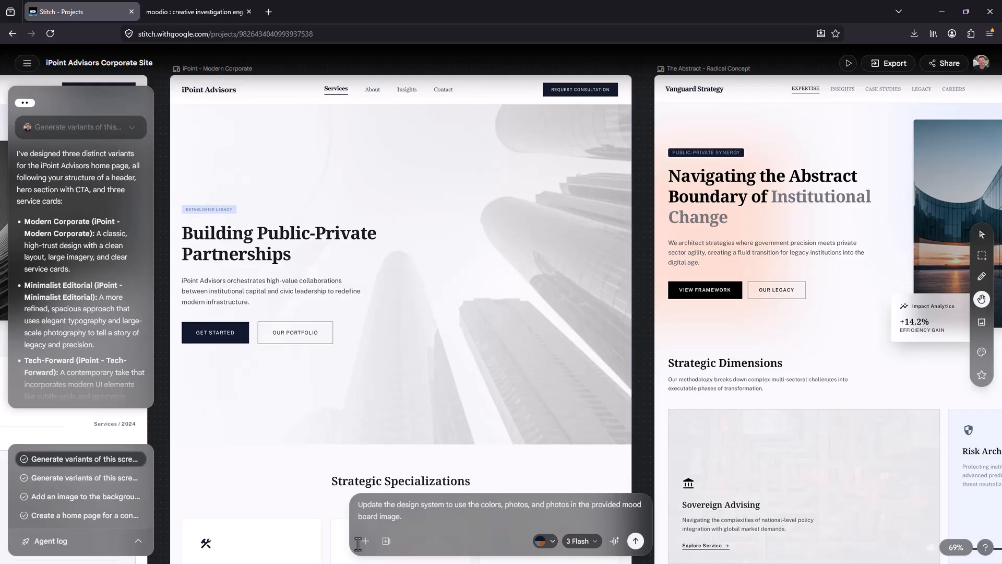
Attach mood-board-1777241997678.png from the Downloads folder to the prompt and submit it
left_click(365, 541)
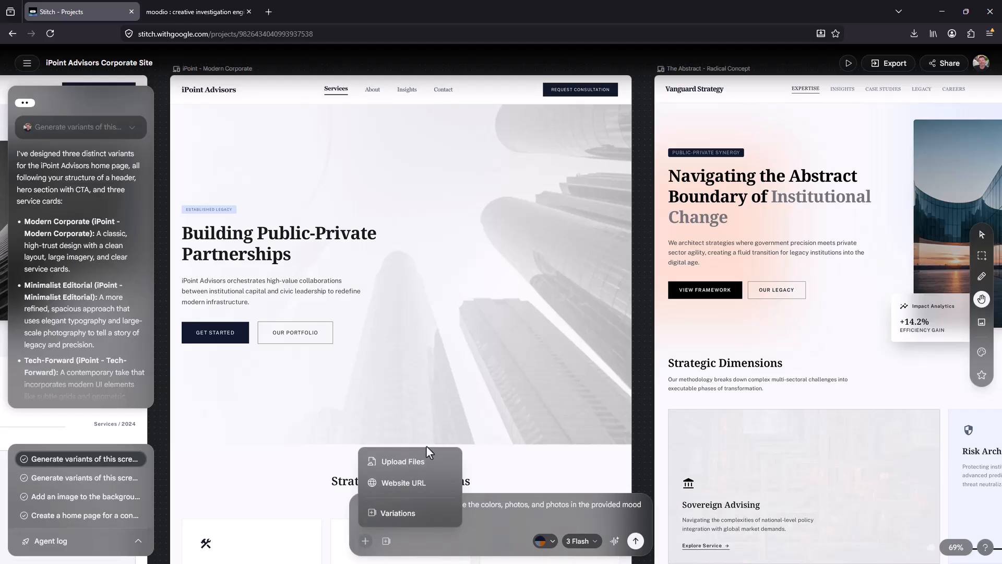
left_click(403, 465)
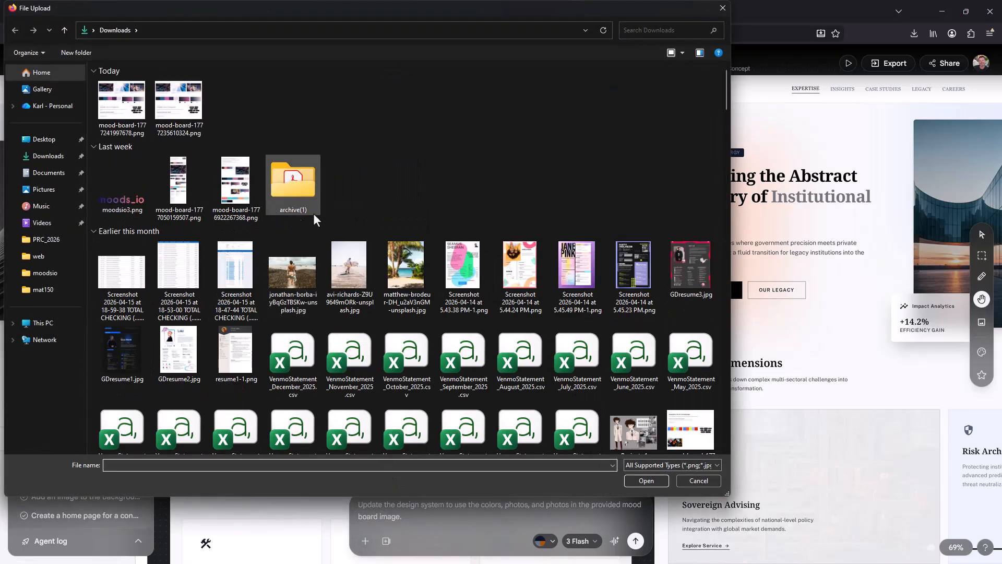
left_click(121, 102)
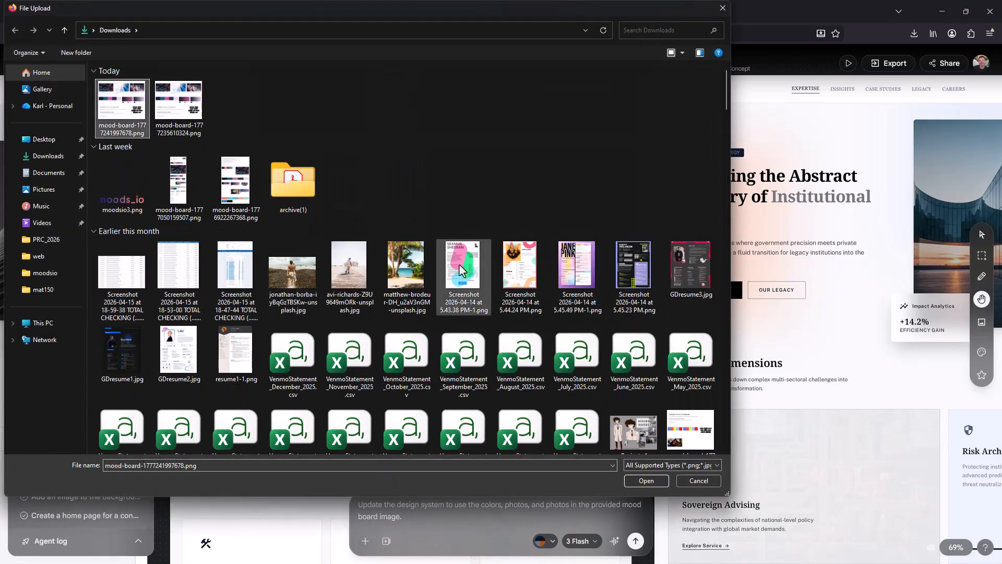
left_click(647, 481)
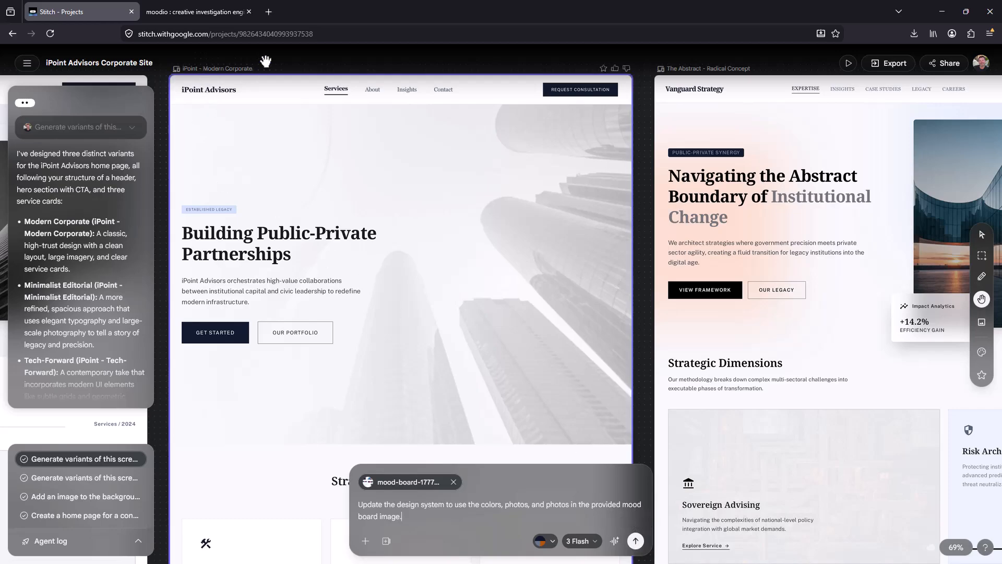
left_click(636, 541)
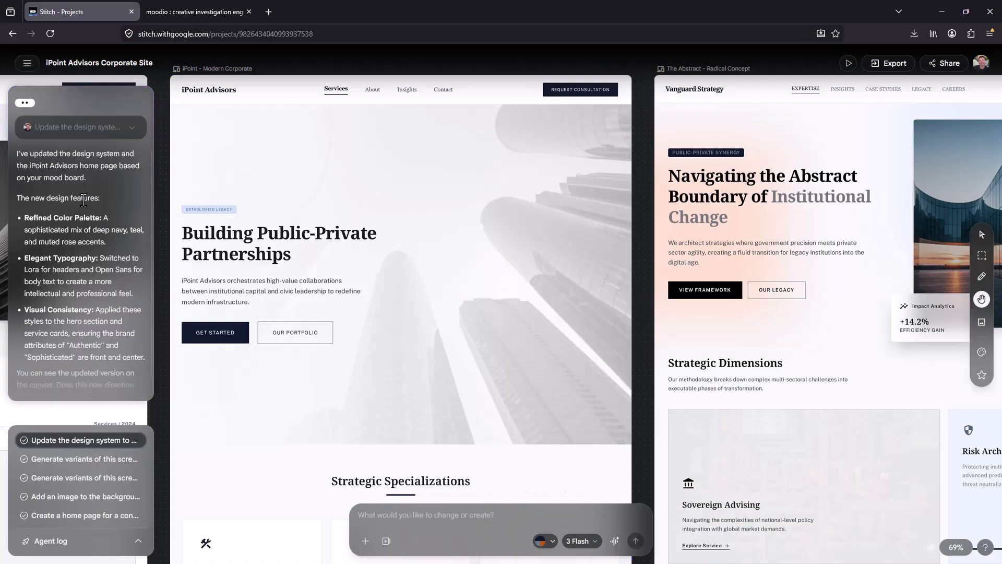
Read the agent's summary of the design system update and look around the canvas for the updated home page
scroll(105, 179, "down", 1)
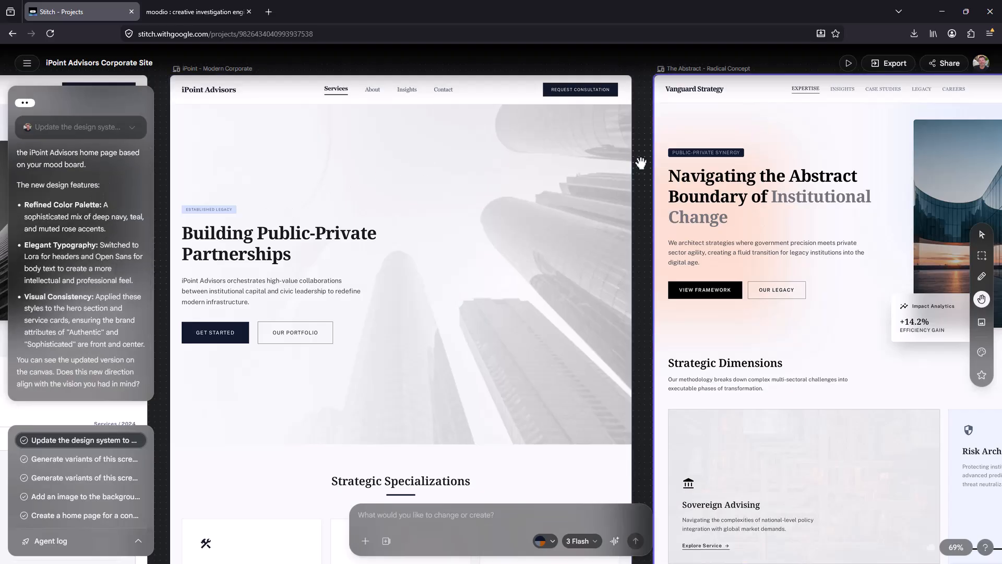
scroll(763, 188, "right", 10)
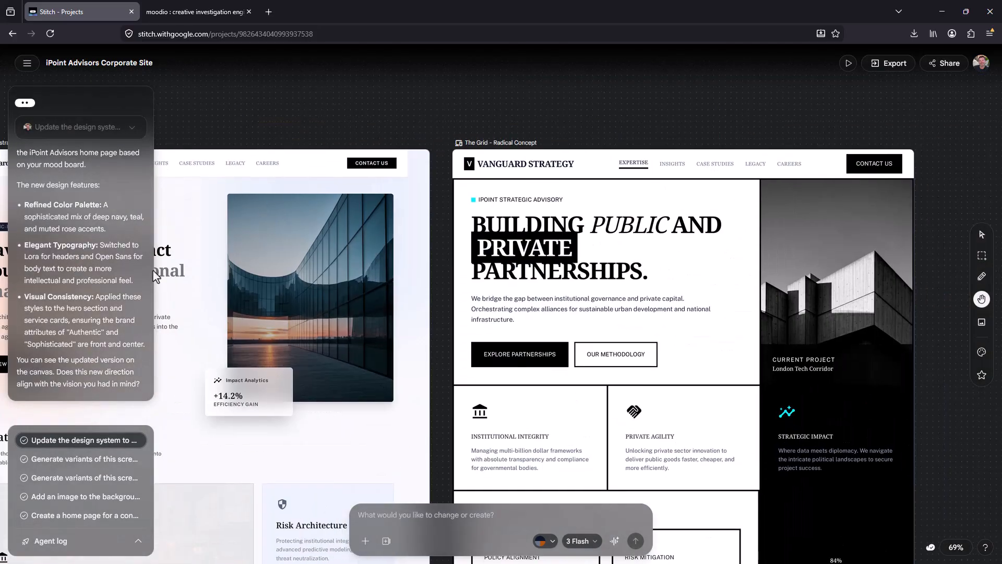
scroll(815, 141, "down", 3)
left_click_drag(825, 129, 986, 162)
left_click_drag(470, 224, 971, 235)
left_click_drag(595, 339, 428, 46)
left_click_drag(490, 464, 490, 71)
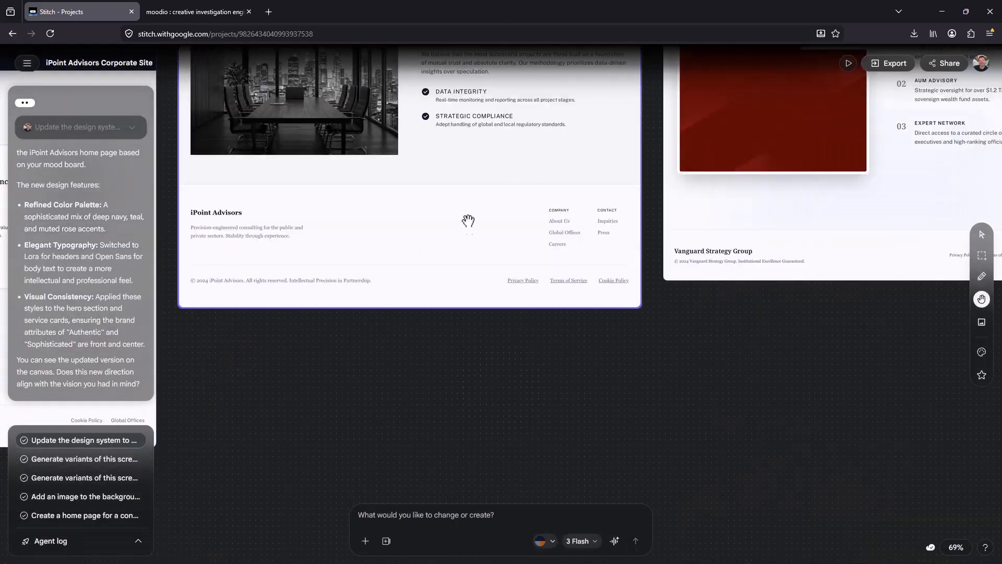
left_click_drag(255, 250, 584, 288)
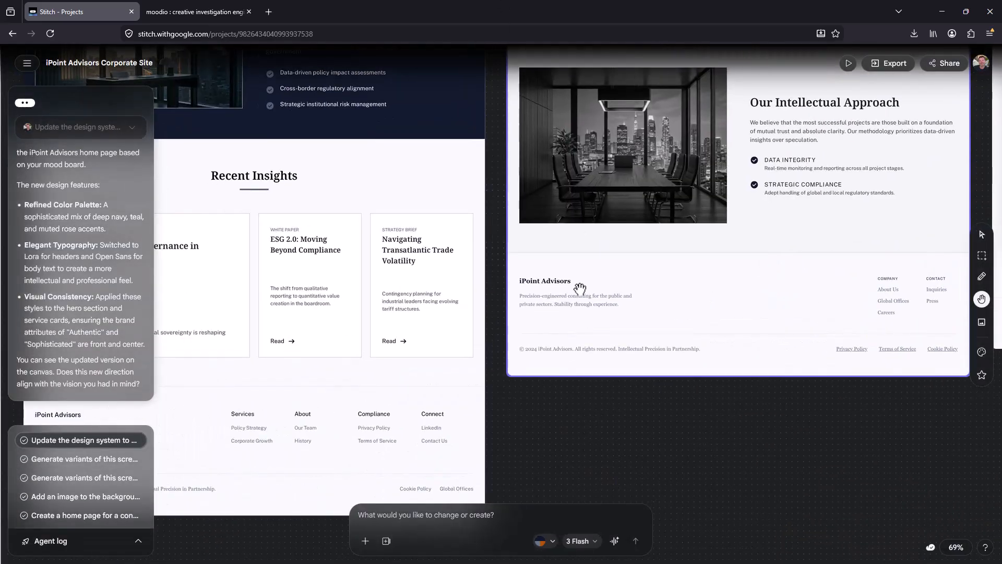
key("ctrl+minus")
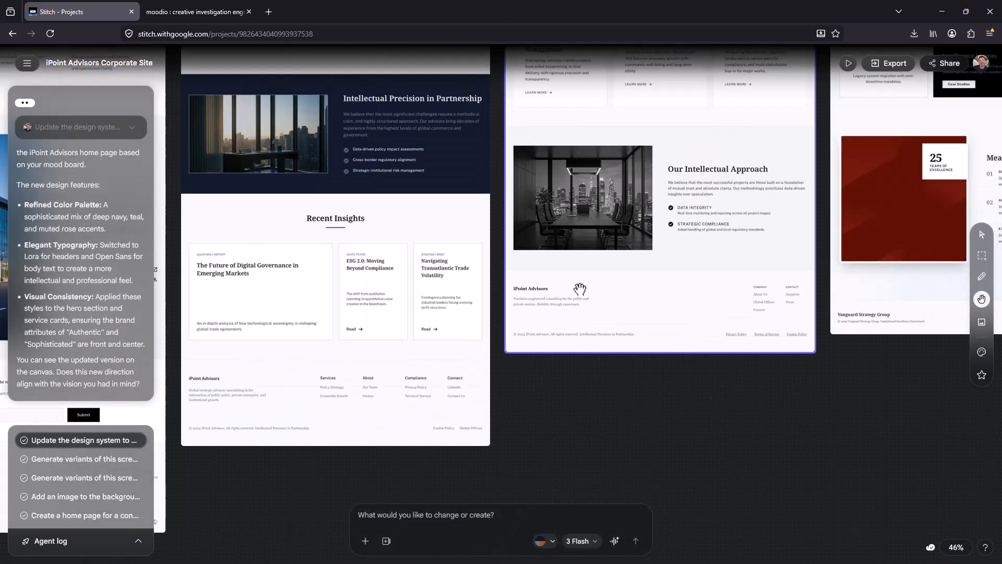
key("ctrl+minus")
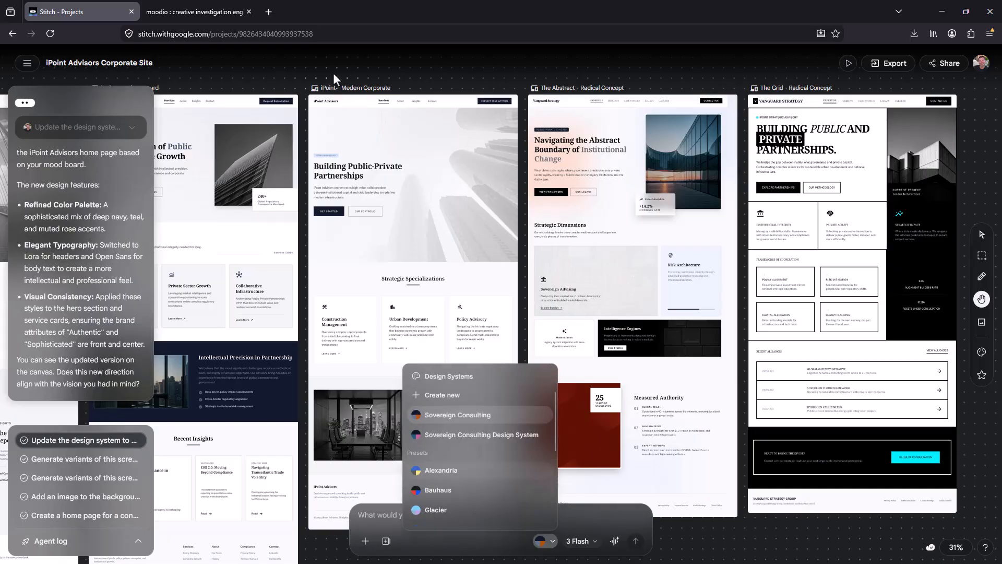
Look through the full row of home page variants, from the original home page to The Grid, for mood board styling
scroll(327, 85, "down", 1)
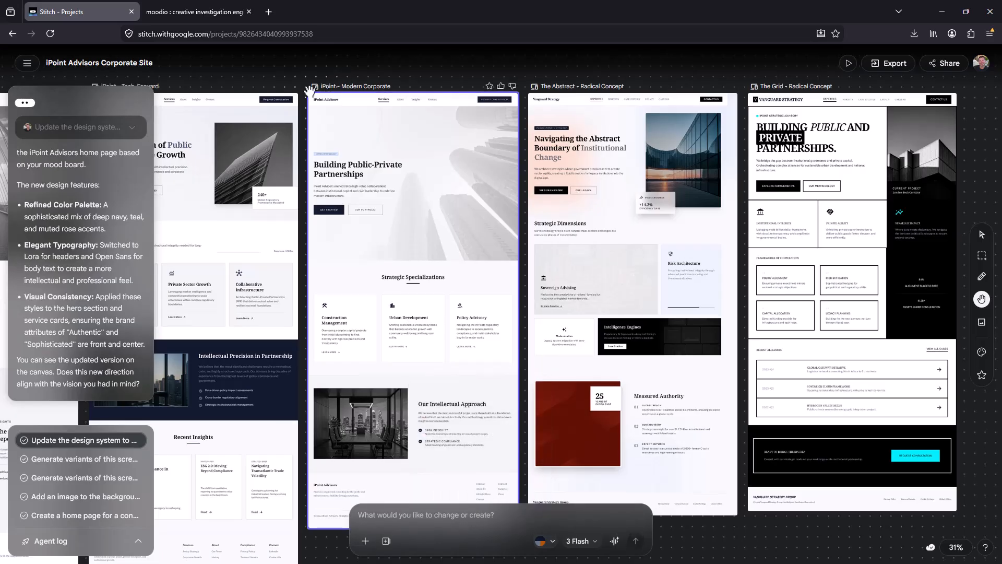
left_click_drag(321, 79, 804, 76)
left_click_drag(504, 215, 932, 224)
left_click_drag(467, 290, 249, 315)
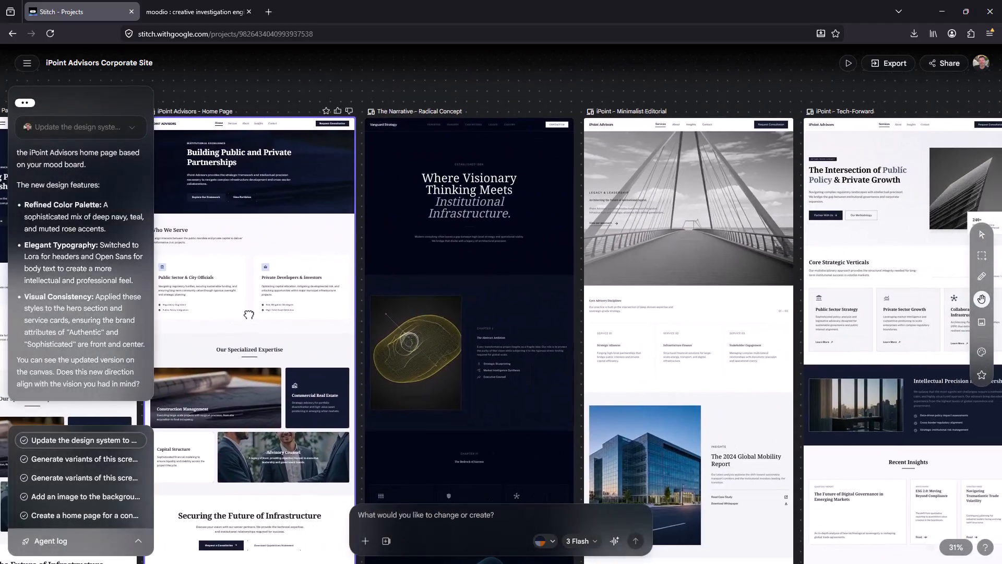
left_click_drag(731, 309, 178, 274)
left_click_drag(571, 363, 512, 181)
left_click_drag(564, 242, 569, 340)
left_click_drag(656, 308, 490, 423)
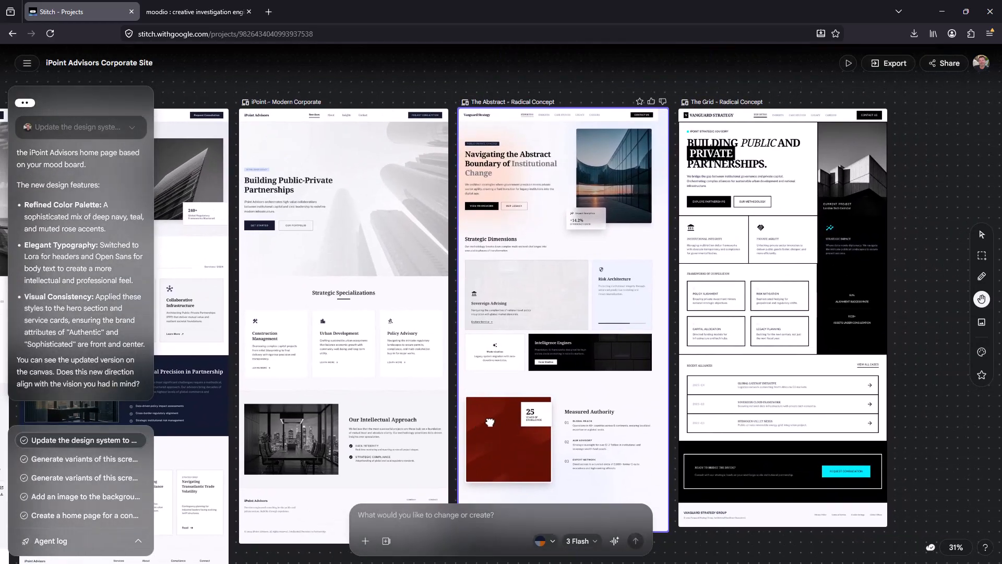
key("ctrl+plus")
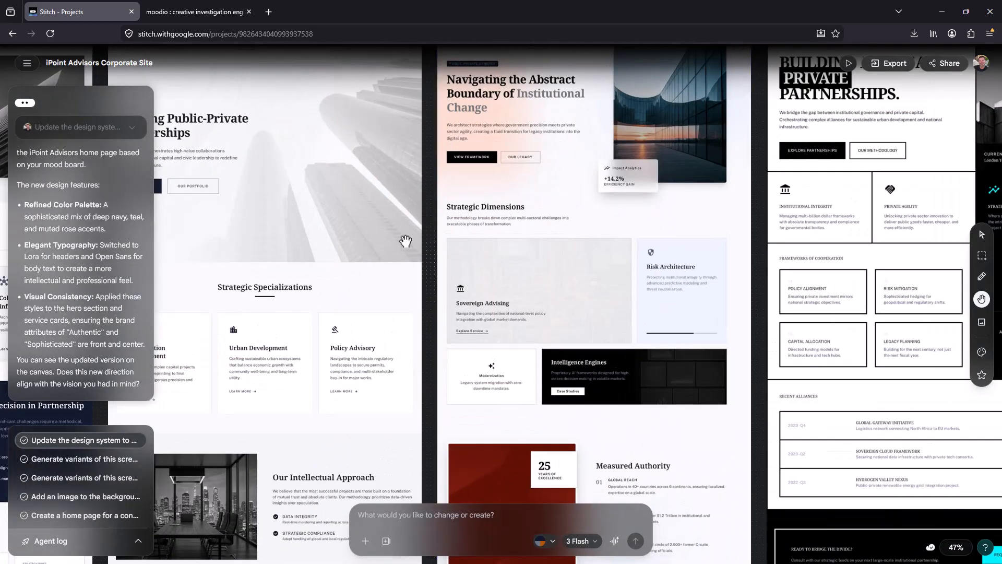
left_click_drag(371, 256, 504, 341)
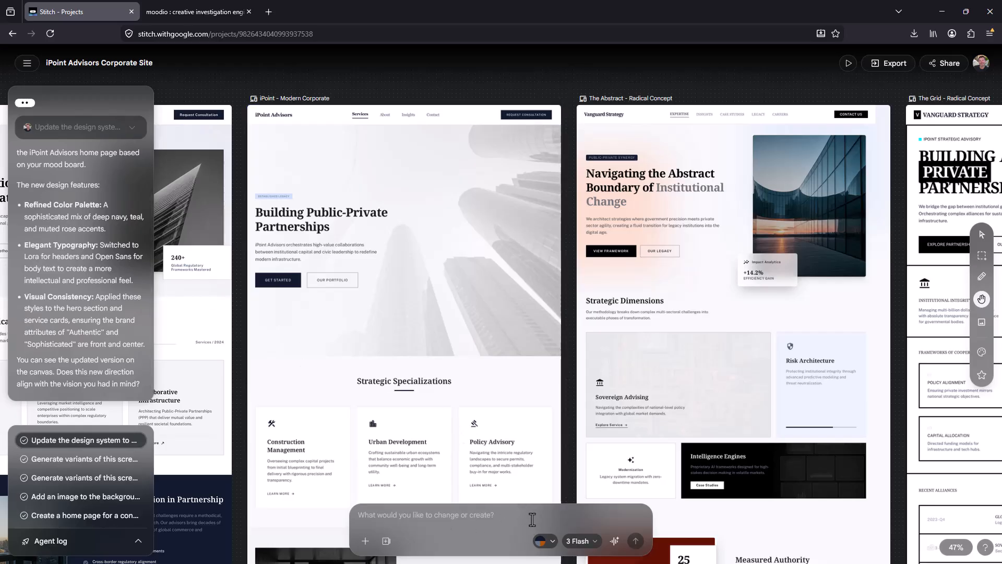
Try to choose the Sovereign Consulting Design System for the next prompt and turn on 3x variations
left_click(553, 547)
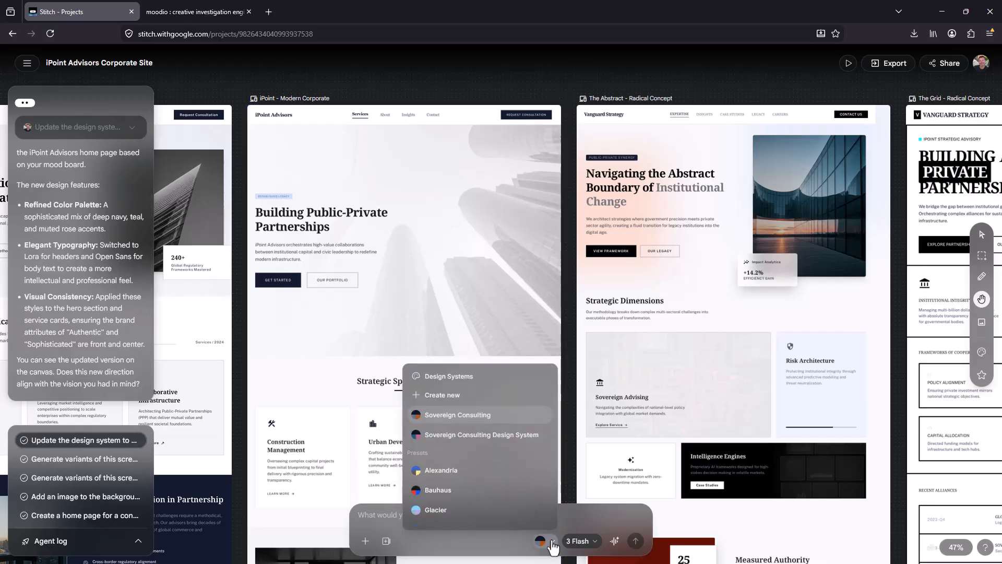
left_click(420, 436)
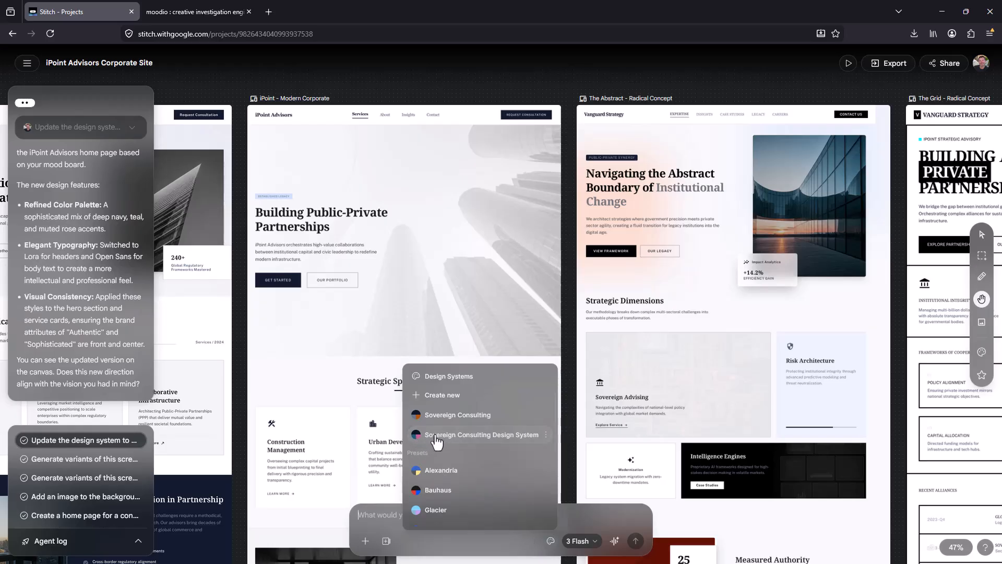
left_click(373, 515)
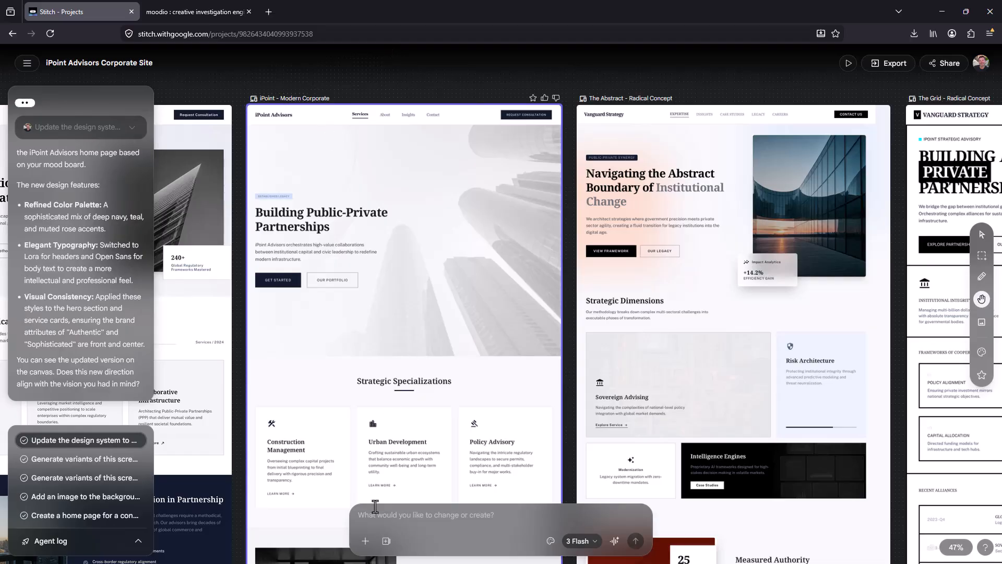
left_click(386, 541)
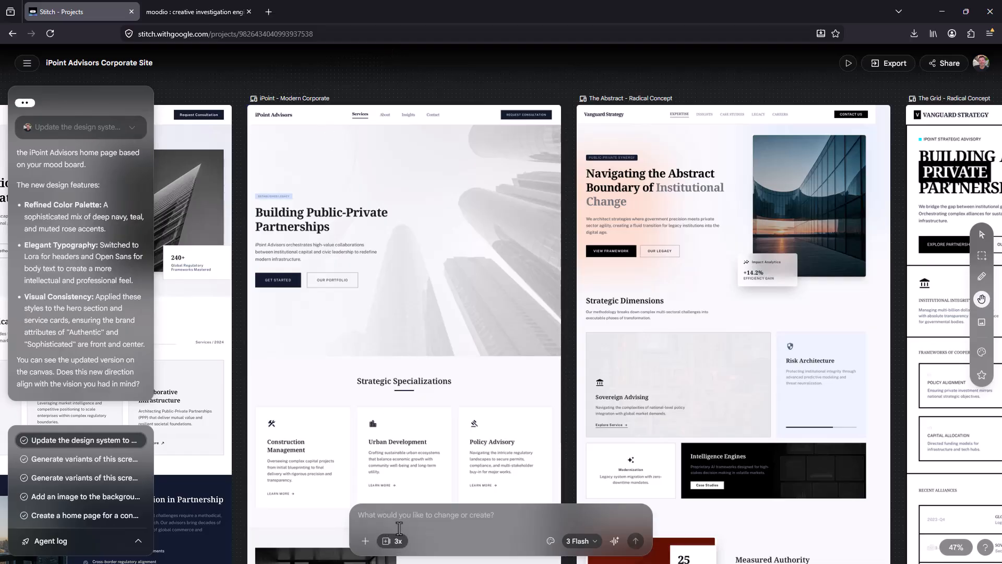
Submit the prompt "Create new variations based on the mood board image and new design system that was uploaded."
left_click(385, 517)
type("Give me")
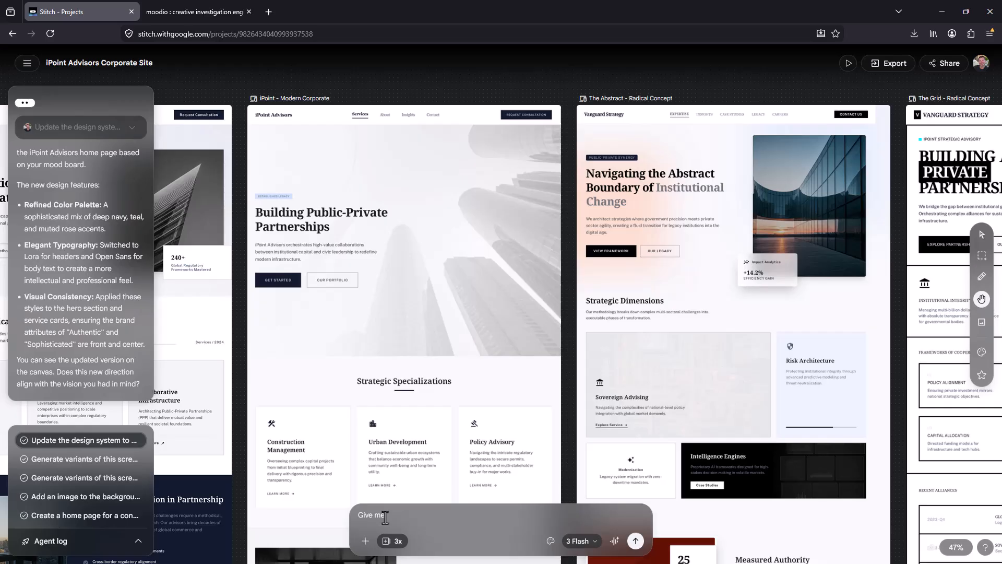
key("BackSpace")
type("Cr")
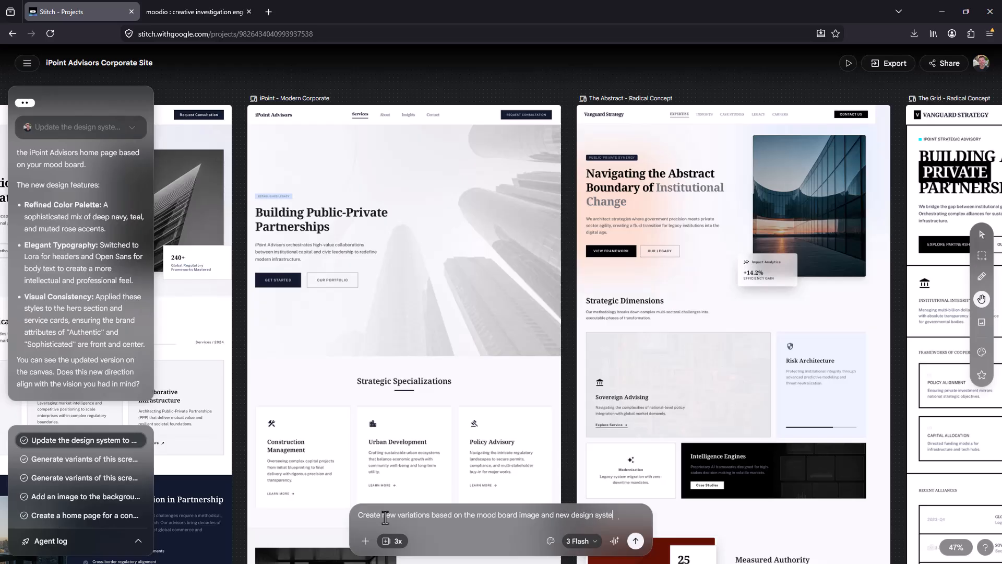
type("was uploaded.")
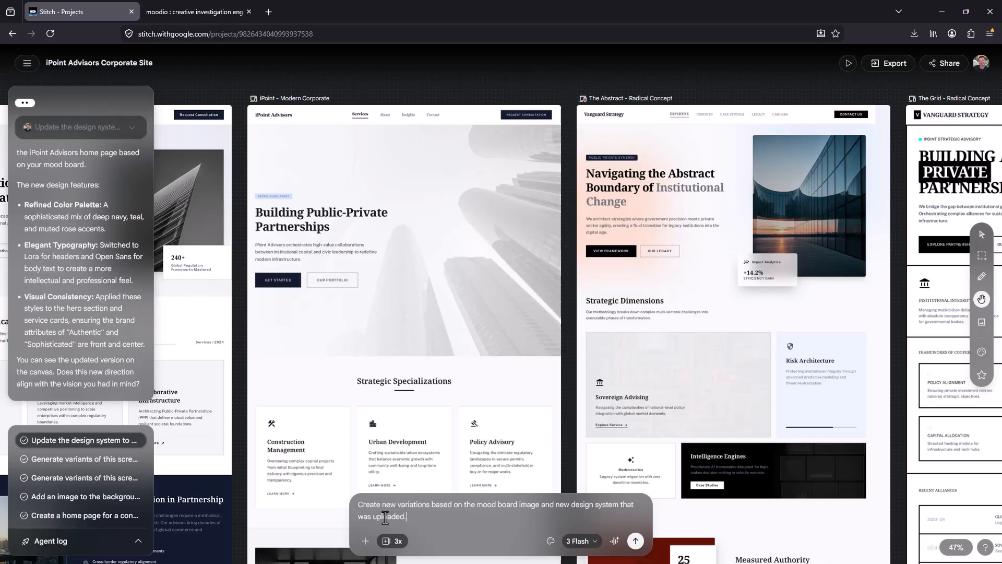
key("Return")
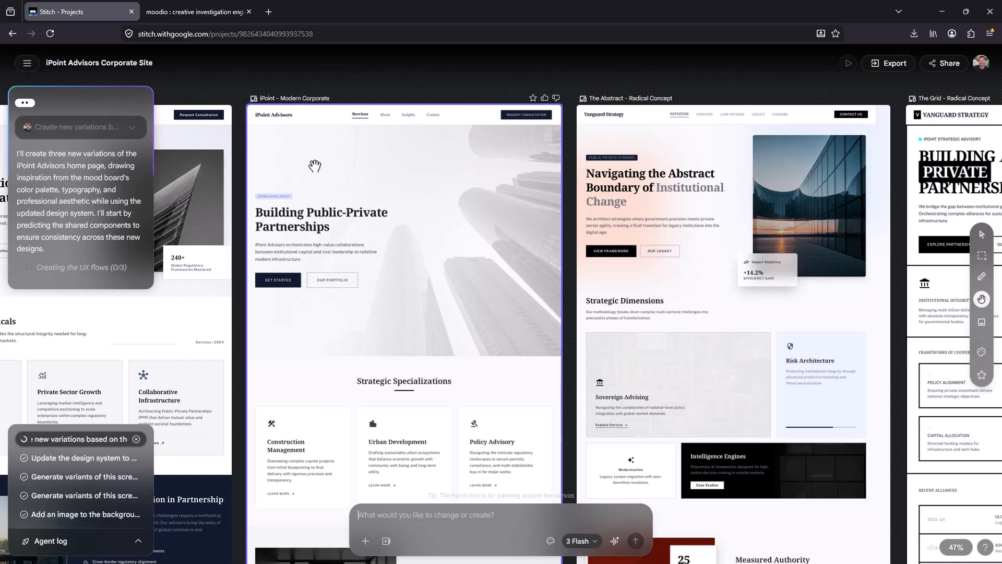
Look across the existing row of home page variants, from the original pages to The Grid, for newly generated variations
left_click_drag(441, 73, 440, 70)
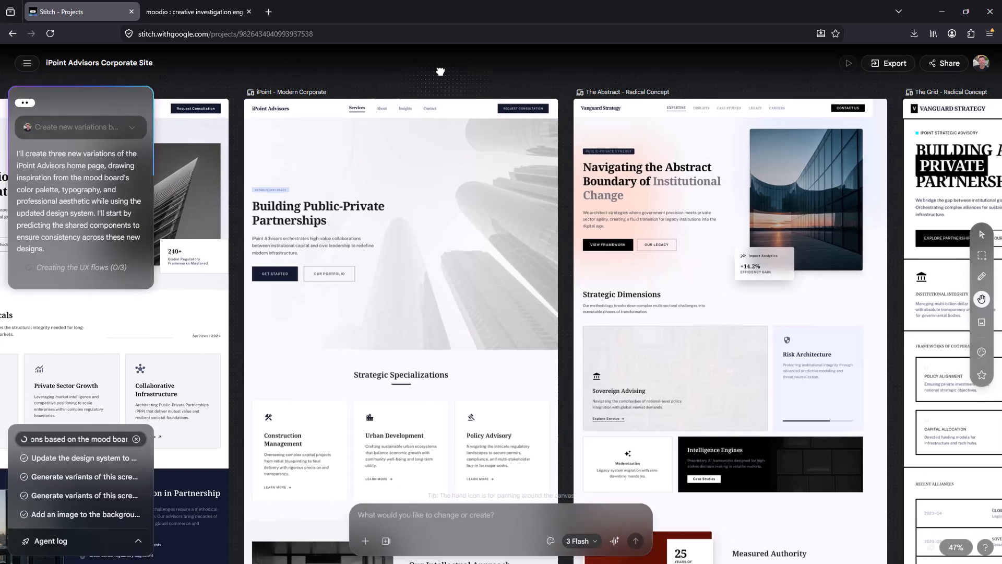
key("ctrl+minus")
key("ctrl+minus")
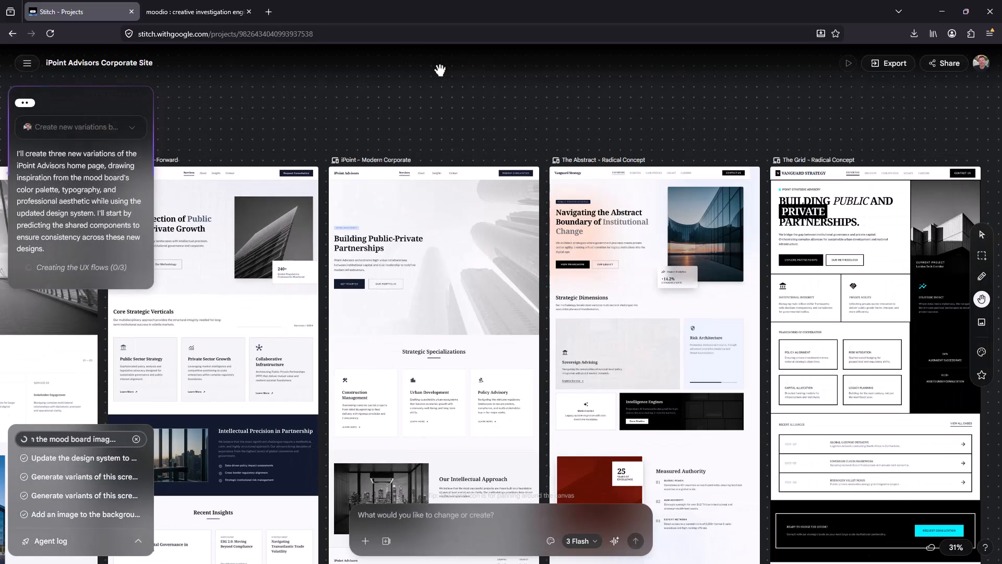
key("ctrl+minus")
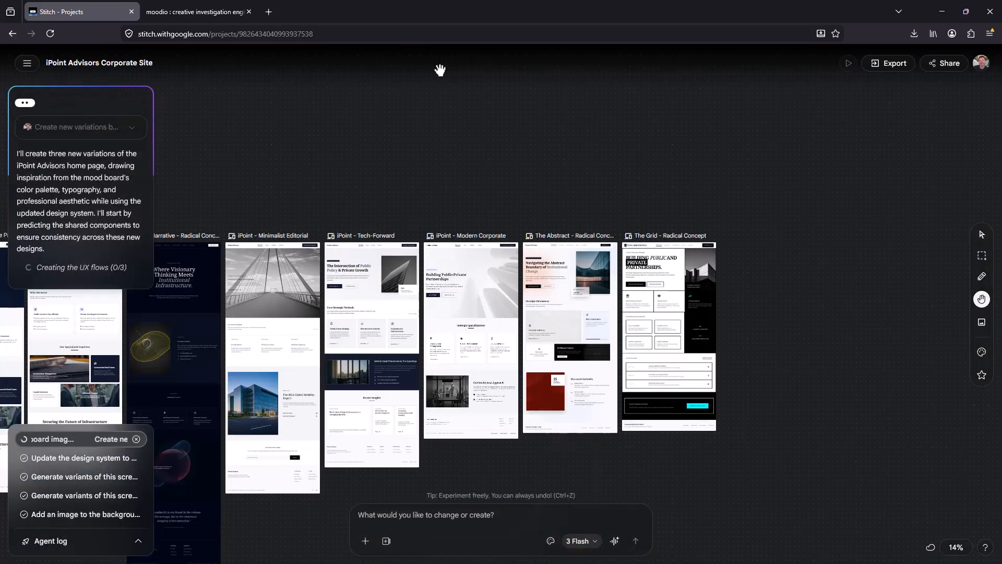
left_click_drag(356, 189, 412, 64)
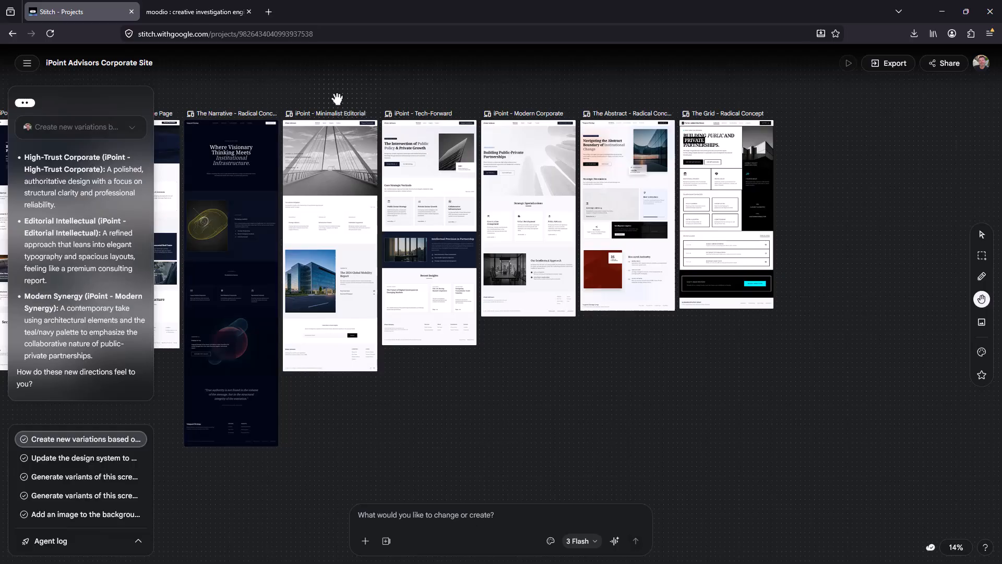
left_click_drag(337, 98, 434, 86)
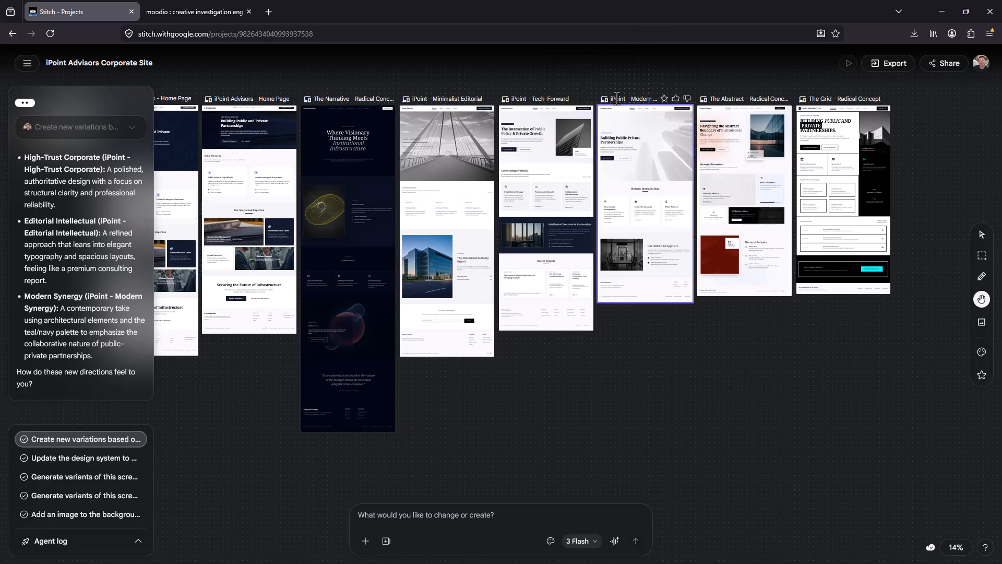
left_click_drag(659, 271, 465, 157)
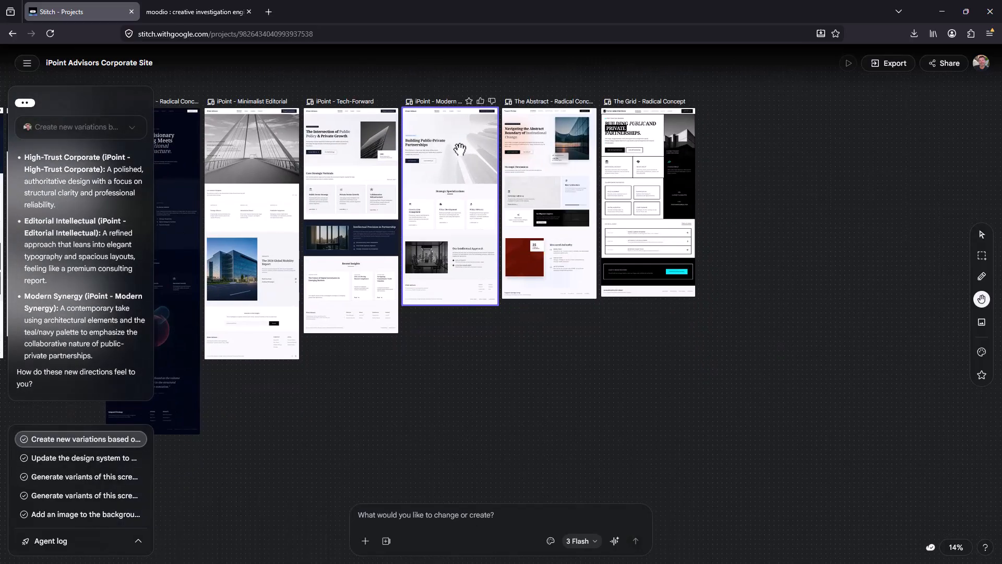
left_click_drag(461, 192, 502, 175)
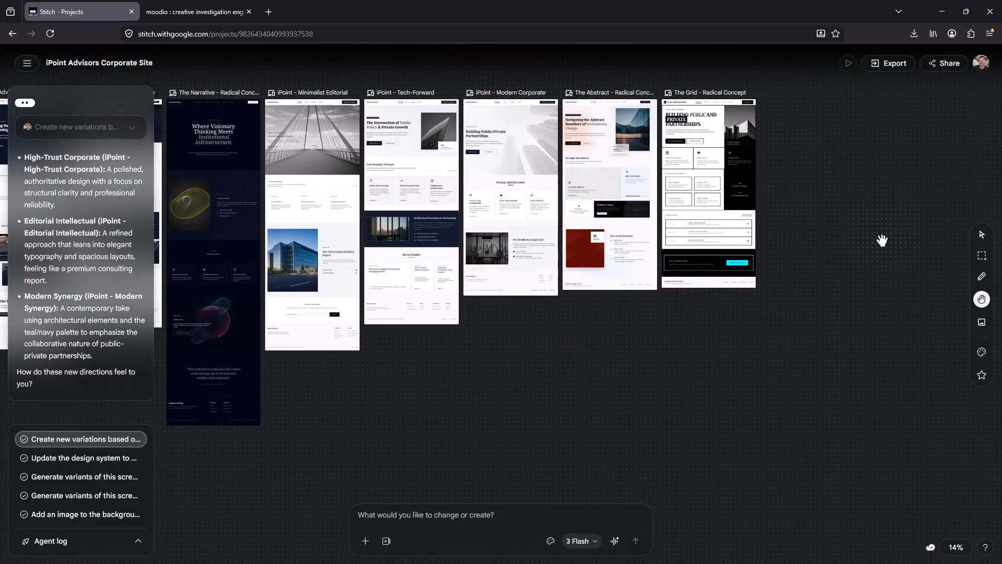
Locate the new High-Trust Corporate, Editorial Intellectual and Modern Synergy variations on the canvas, beneath the updated home page
left_click(979, 236)
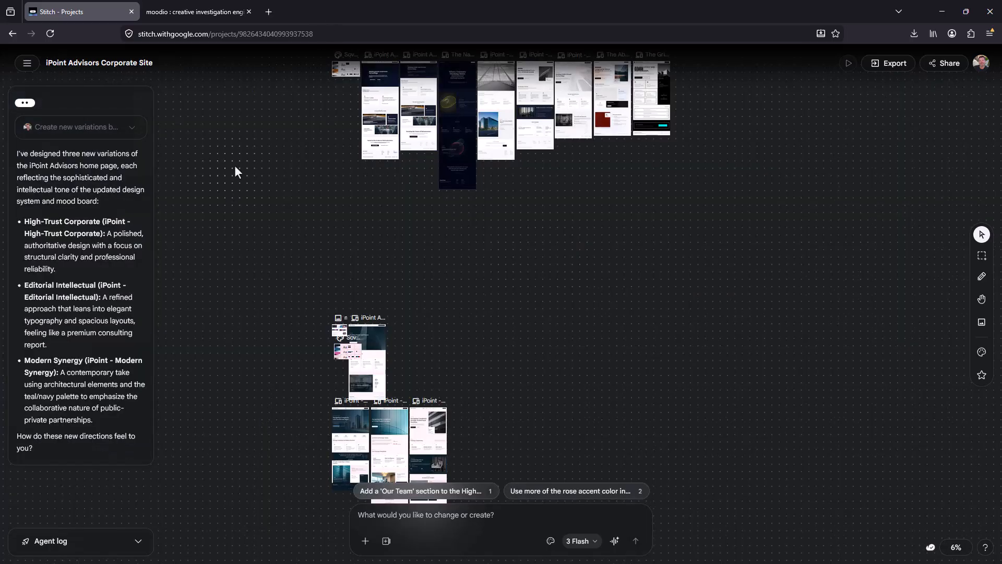
scroll(474, 300, "up", 3)
scroll(474, 292, "down", 7)
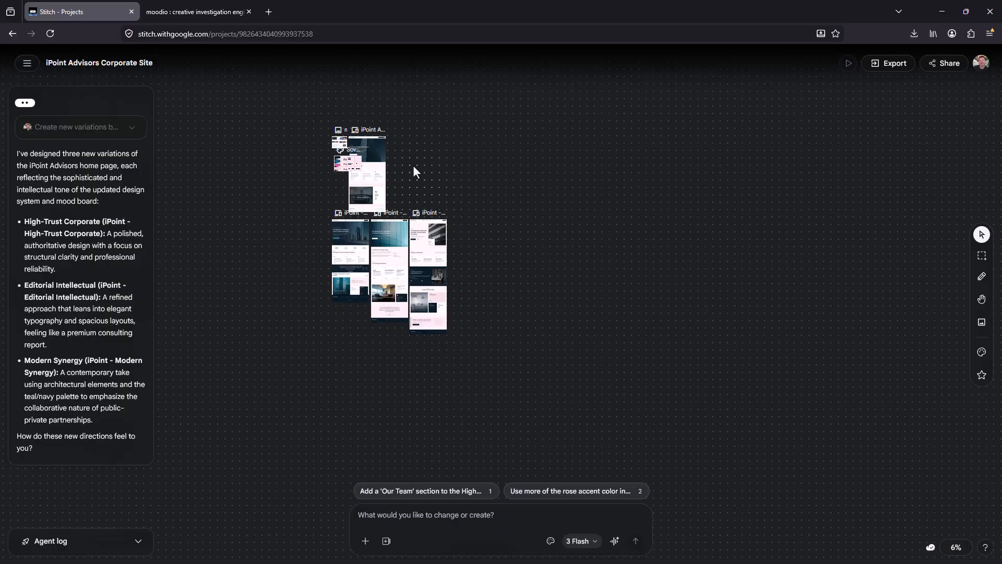
key("ctrl+plus")
key("ctrl+plus")
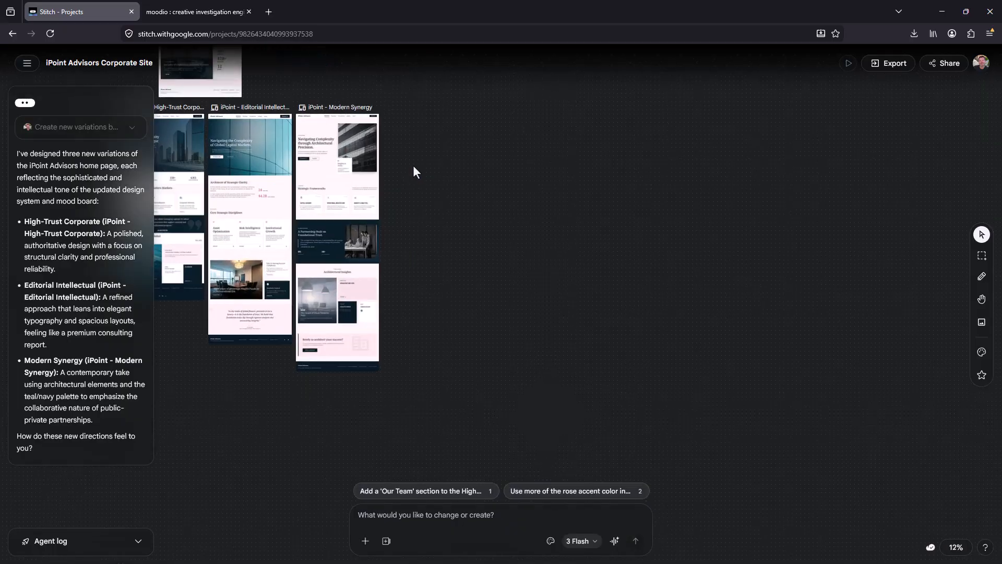
key("space")
key("space")
left_click_drag(392, 125, 590, 249)
left_click_drag(603, 209, 598, 300)
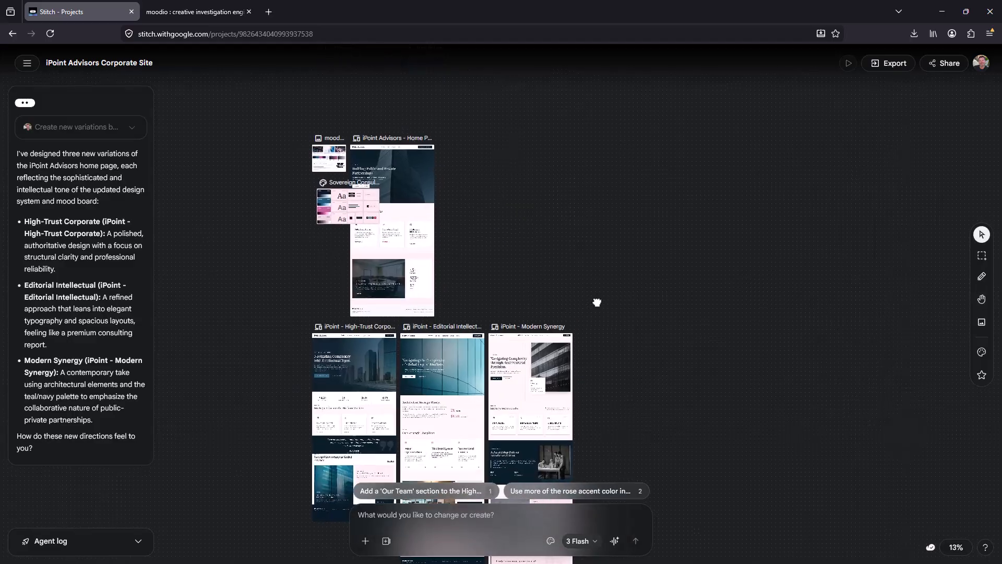
Examine the updated iPoint Advisors home page next to the mood board image and the Sovereign Consulting Design System
key("ctrl+plus")
key("ctrl+plus")
key("space")
left_click_drag(493, 274, 673, 509)
key("space")
left_click_drag(666, 290, 615, 340)
left_click_drag(619, 198, 643, 548)
left_click_drag(655, 314, 509, 68)
left_click_drag(577, 331, 695, 78)
mouse_move(615, 250)
left_mouse_down()
mouse_move(618, 201)
mouse_move(619, 234)
left_mouse_up()
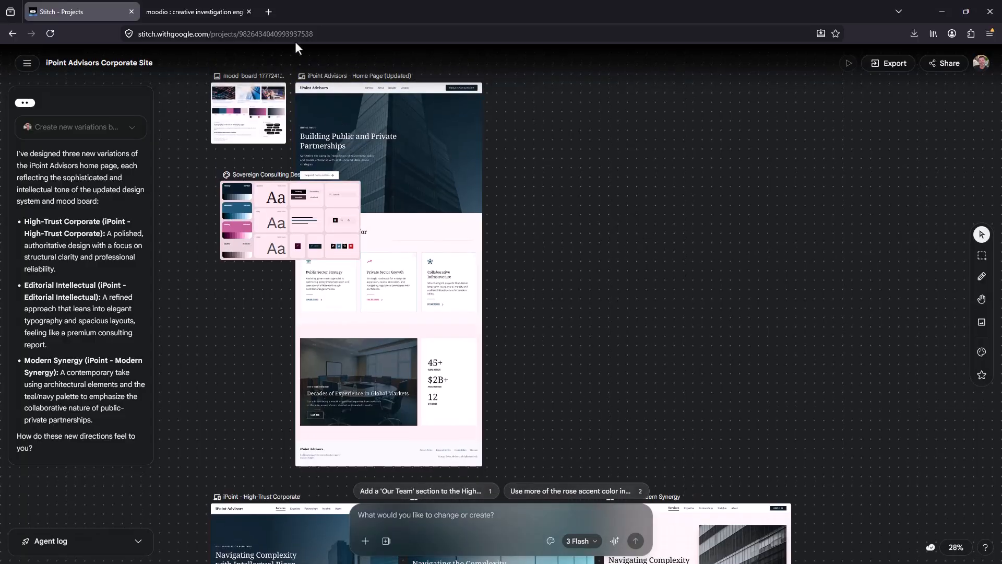
key("ctrl+plus")
key("space")
left_click_drag(507, 284, 633, 439)
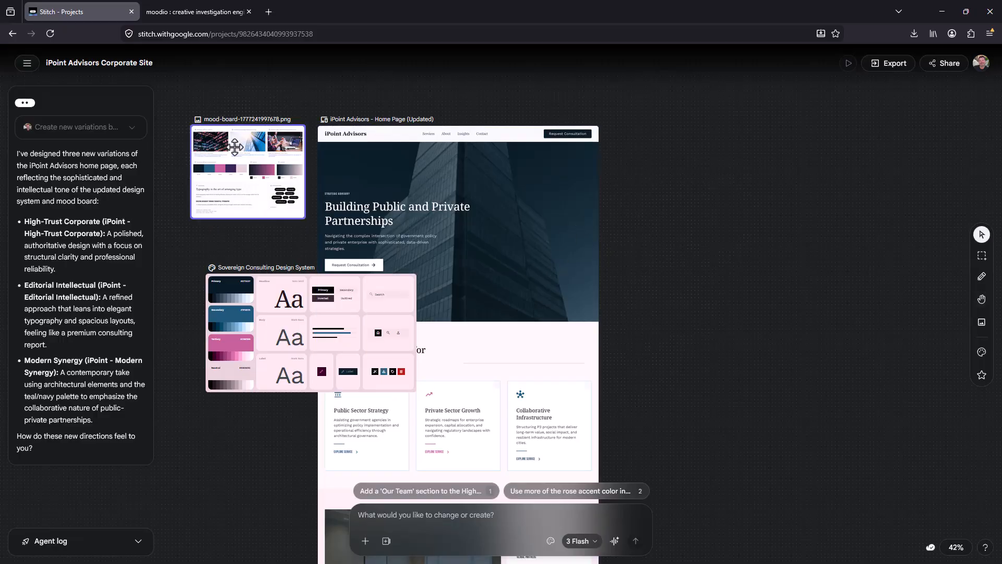
Select the mood board image and look through the three new home page variations for its colors and styling
left_click(234, 143)
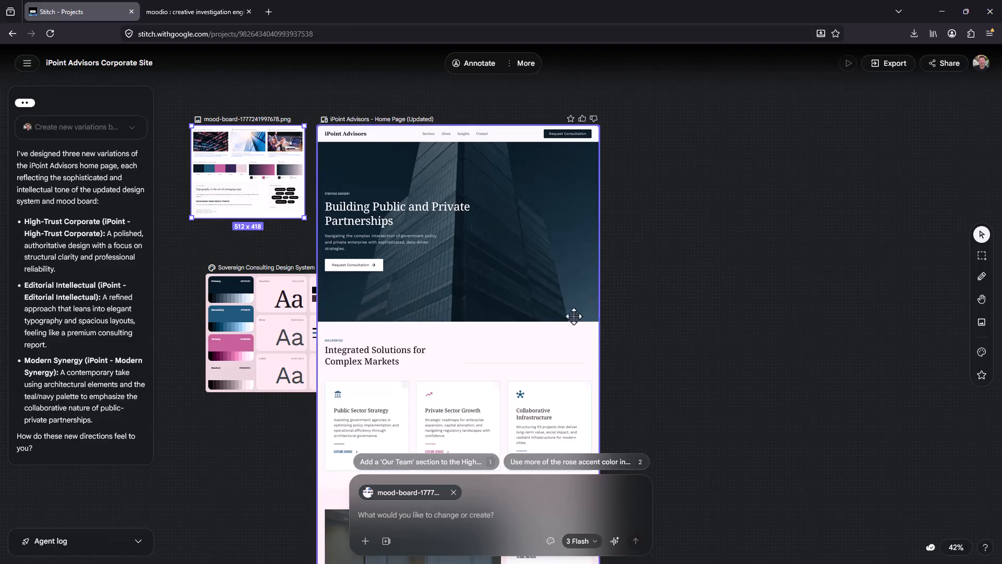
scroll(522, 324, "down", 3)
scroll(493, 315, "up", 3)
scroll(455, 278, "down", 15)
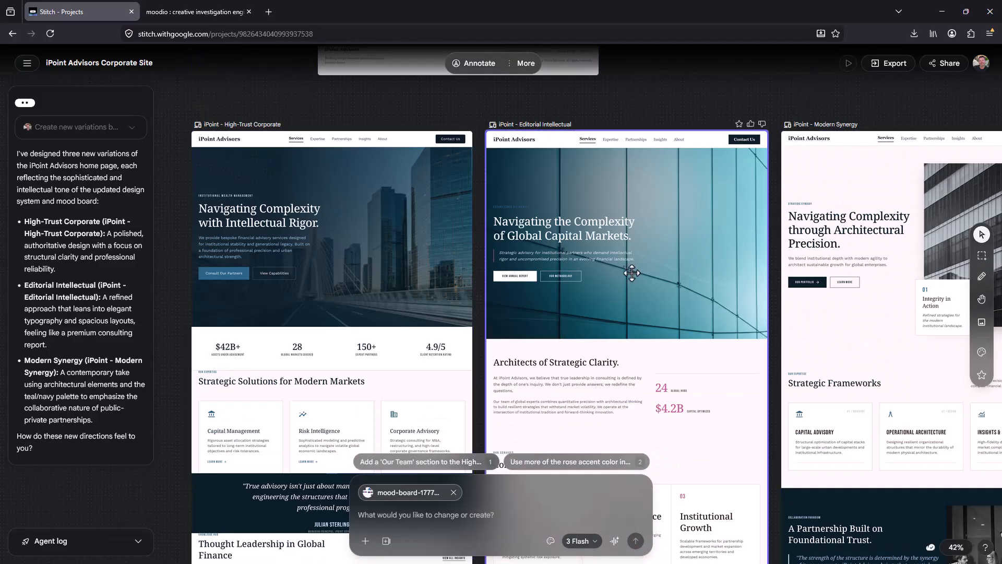
key("h")
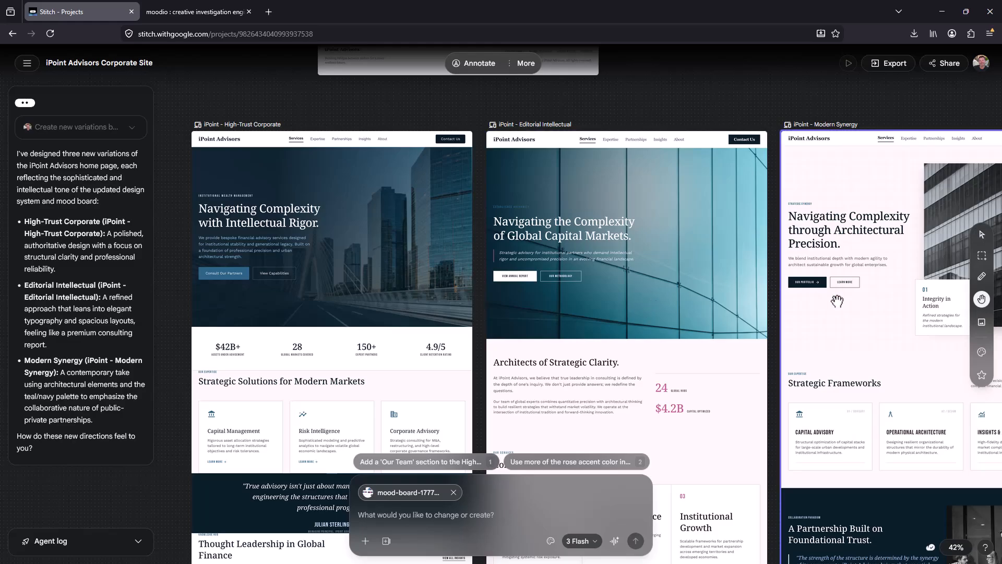
left_click_drag(849, 303, 692, 62)
left_click_drag(586, 366, 765, 425)
left_click_drag(681, 150, 657, 379)
left_click_drag(613, 156, 631, 409)
left_click_drag(638, 201, 674, 464)
key("v")
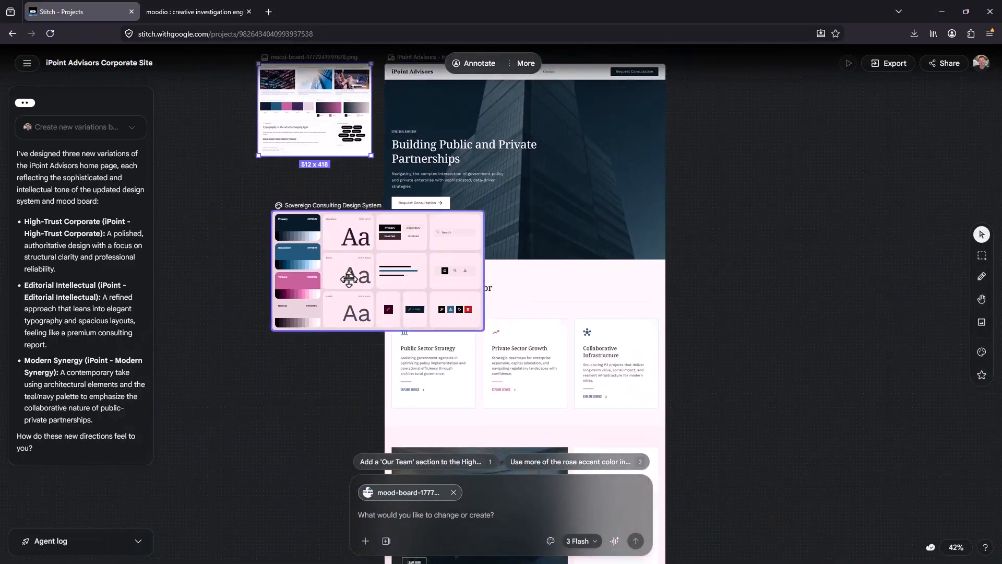
Compare the mood board's palette and typography up close with the Sovereign Consulting Design System
scroll(336, 216, "up", 1)
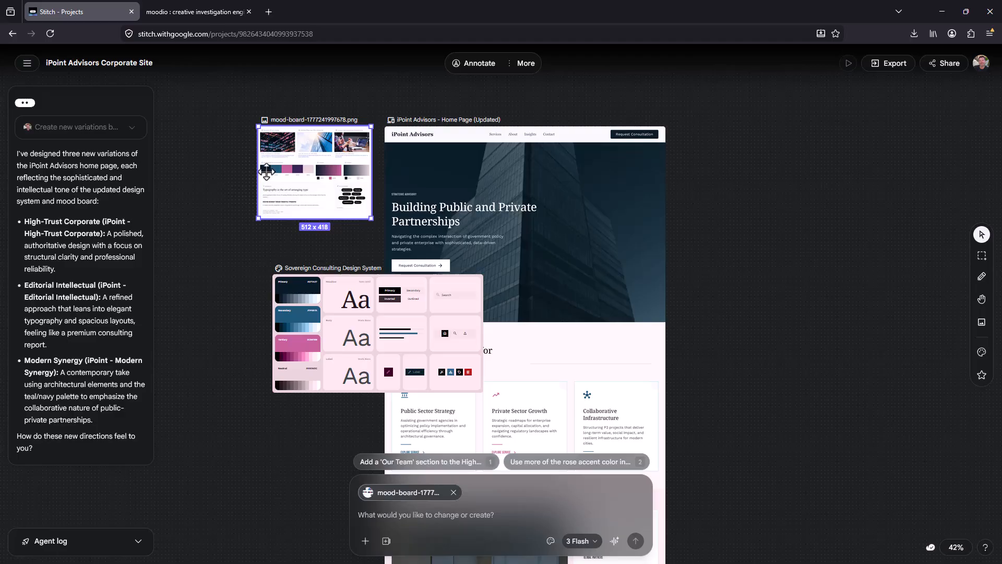
key("ctrl+plus")
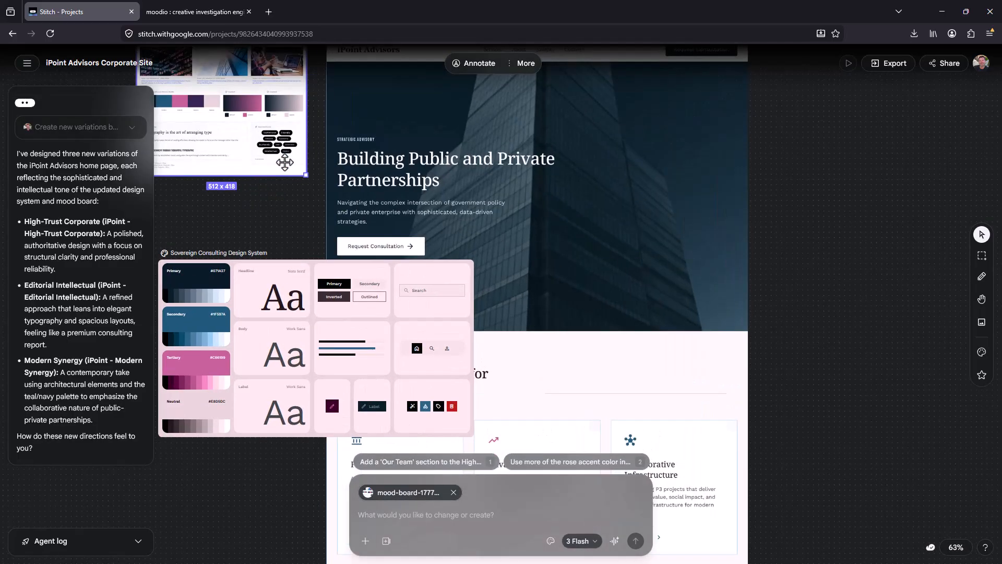
key("space")
left_click_drag(262, 226, 344, 278)
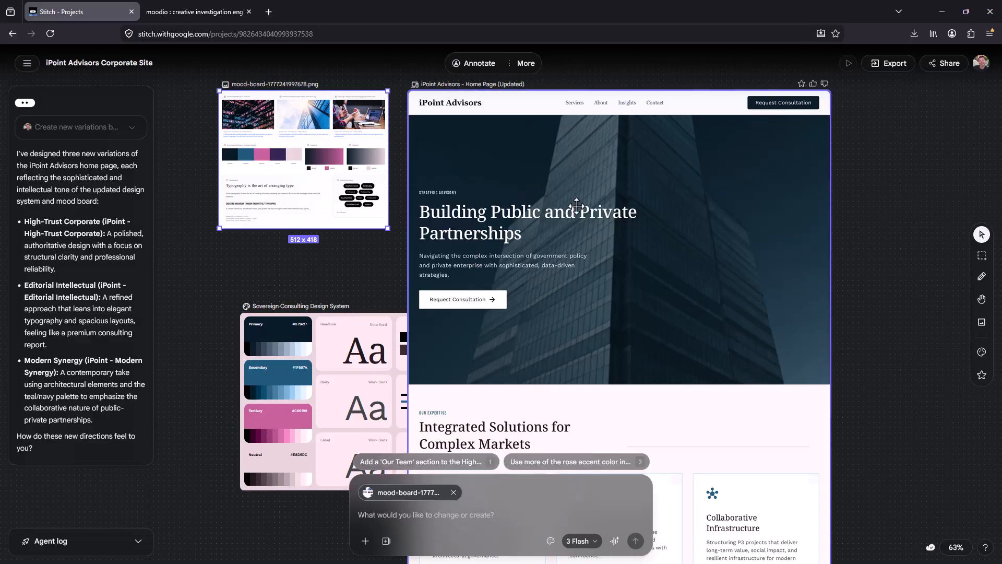
Examine the updated home page's hero, Integrated Solutions service cards and lower sections for the design system's accent colors and fonts
key("space")
left_click_drag(645, 271, 434, 20)
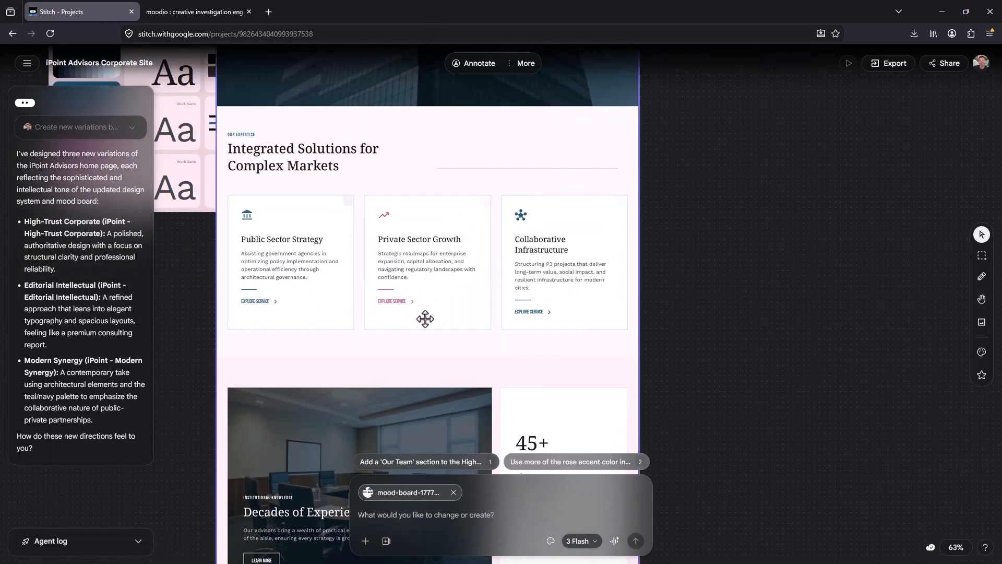
key("space")
left_click_drag(382, 330, 444, 367)
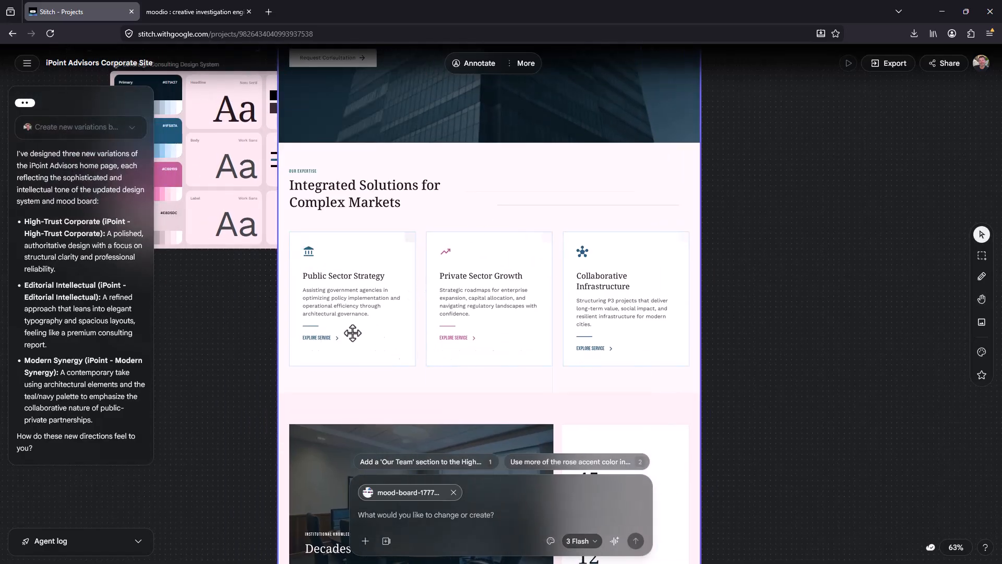
scroll(353, 332, "up", 2)
scroll(352, 333, "down", 4)
key("ctrl+plus")
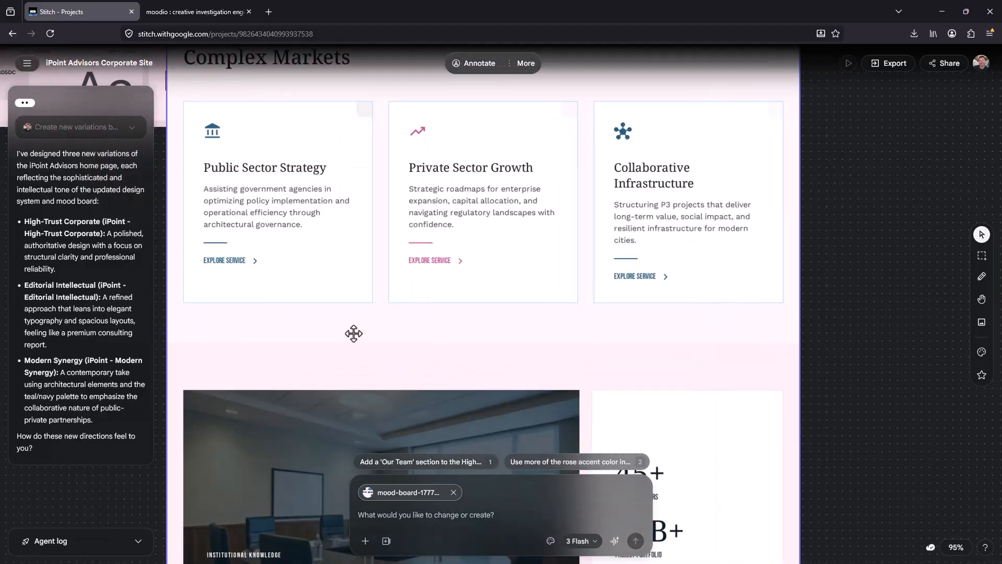
key("space")
left_click_drag(474, 160, 509, 410)
left_click_drag(555, 198, 616, 340)
key("space")
left_click_drag(498, 217, 520, 182)
key("ctrl+minus")
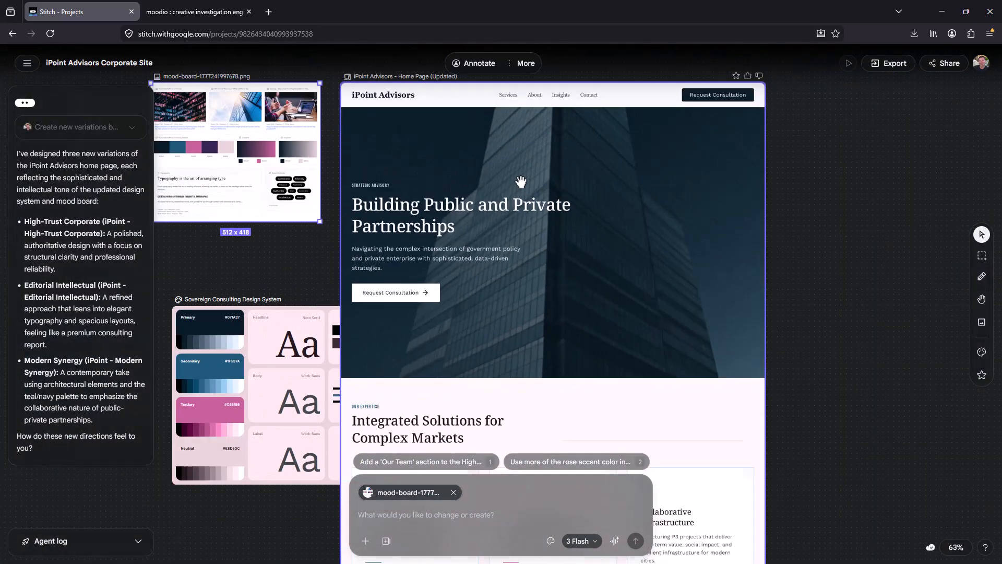
Review the High-Trust Corporate variation's hero, statistics, Strategic Solutions cards, quote band and Thought Leadership section
scroll(461, 314, "down", 12)
scroll(564, 91, "down", 6)
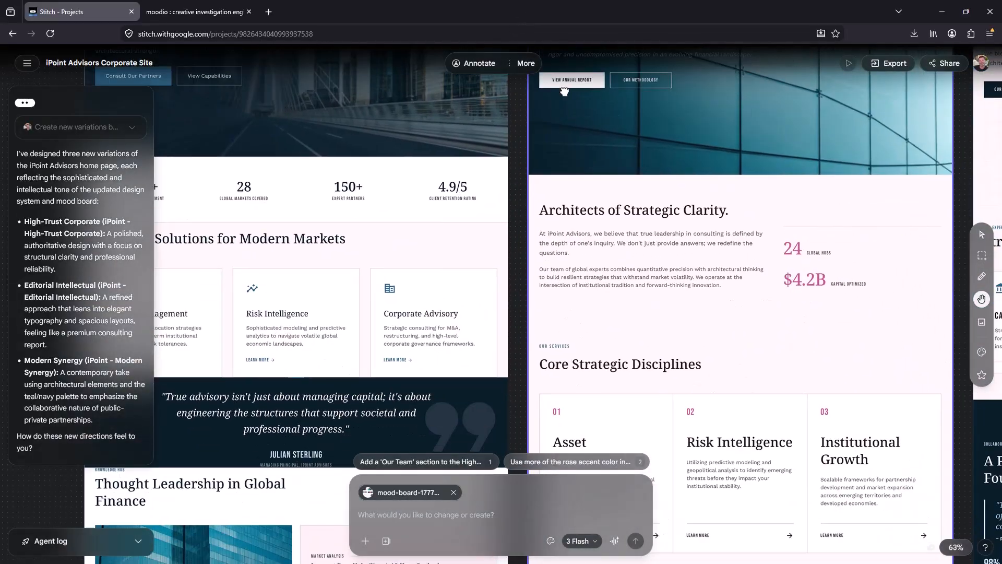
scroll(585, 73, "down", 6)
left_click_drag(604, 53, 586, 201)
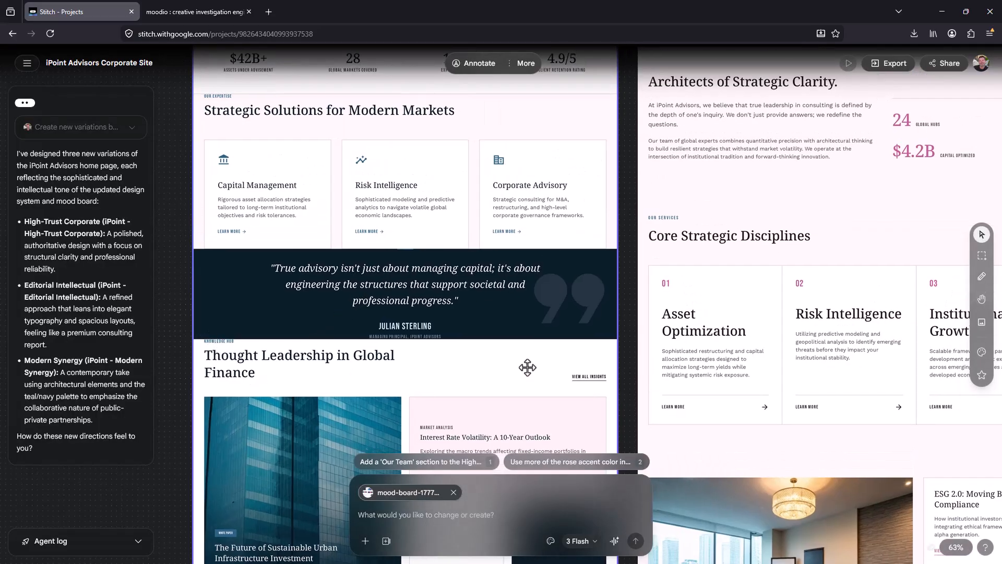
scroll(625, 253, "up", 3)
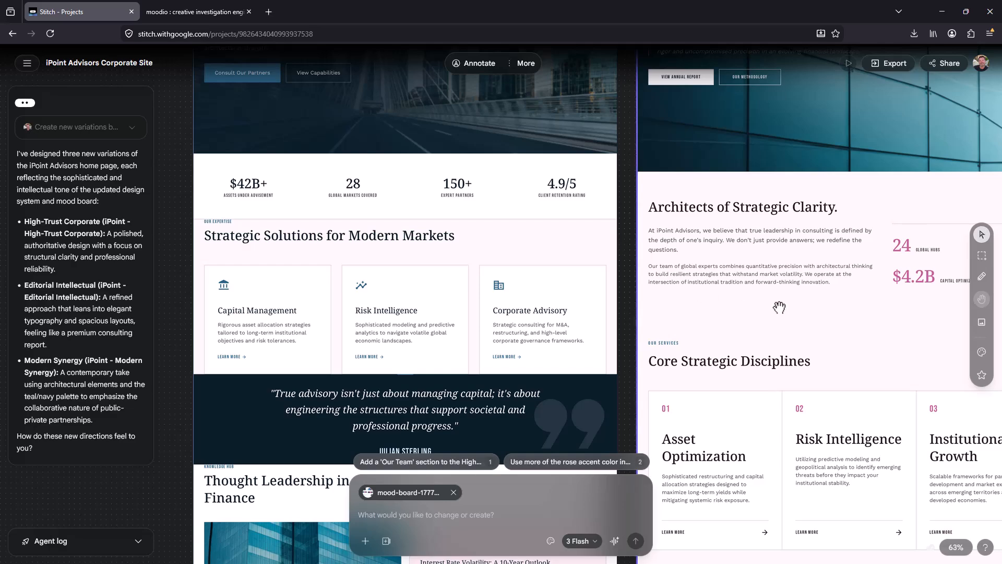
scroll(476, 386, "down", 3)
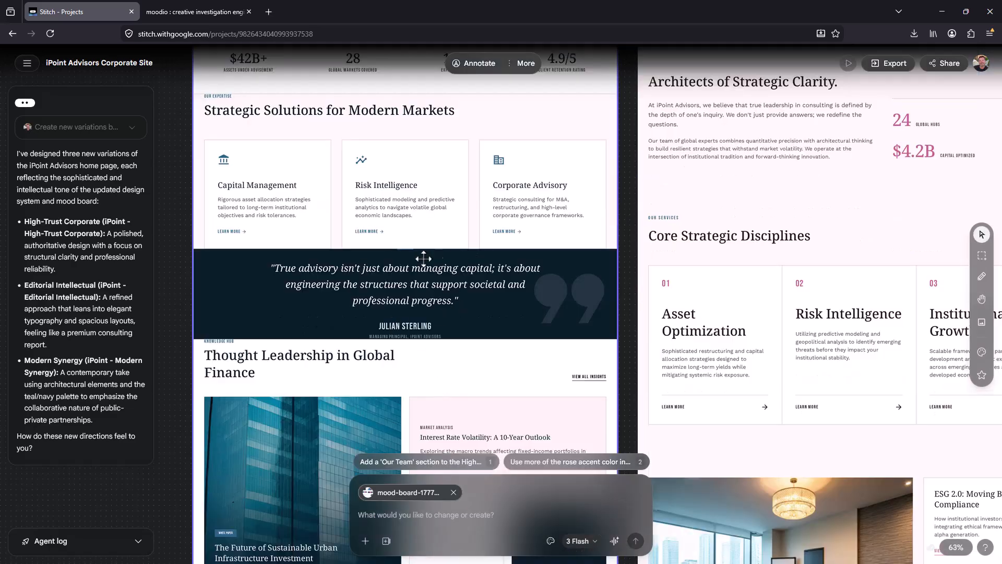
scroll(419, 326, "up", 2)
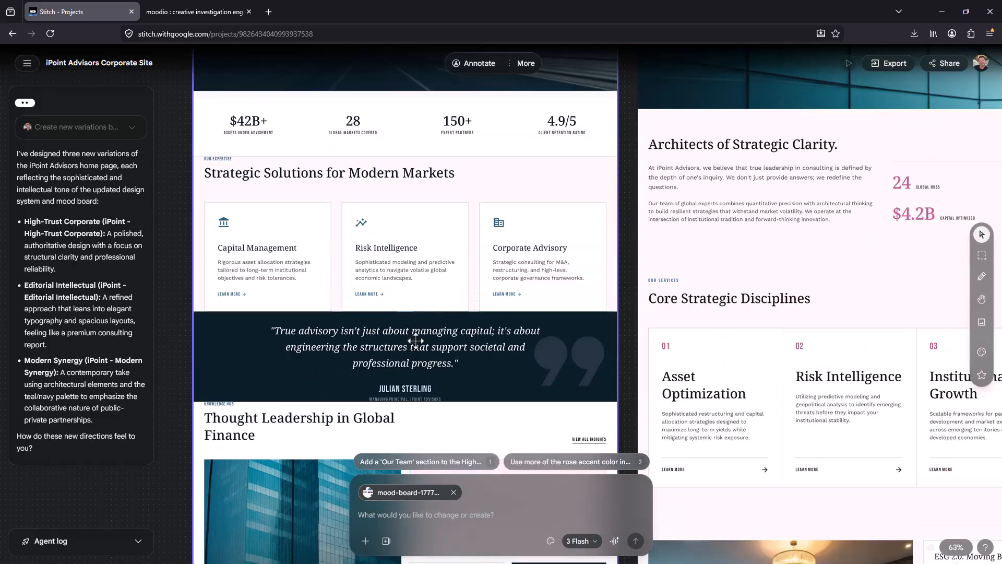
scroll(452, 342, "up", 2)
scroll(452, 342, "down", 2)
scroll(497, 340, "up", 9)
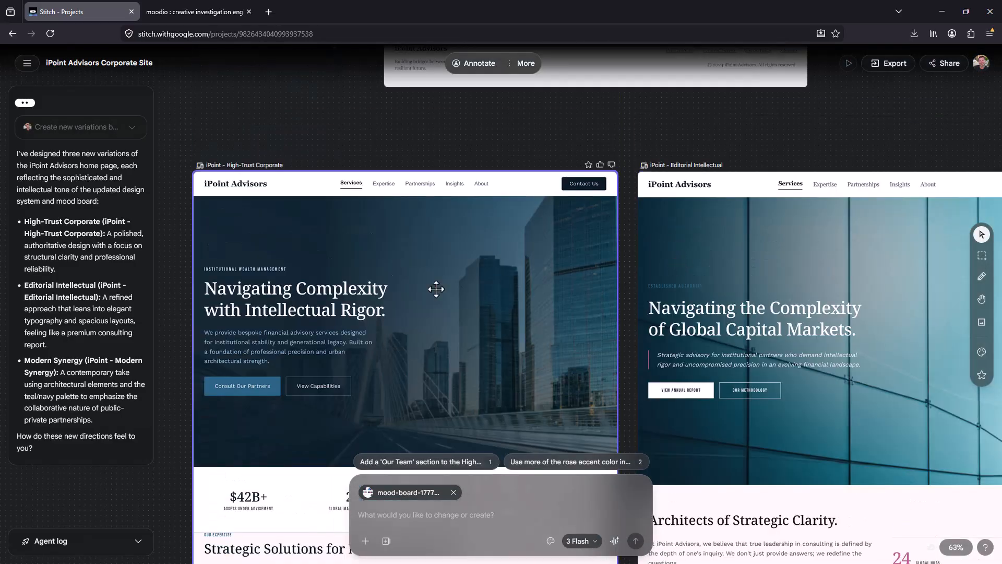
Review the Editorial Intellectual and Modern Synergy variations for layout, imagery and use of the mood board colors
key("h")
left_click_drag(768, 386, 173, 316)
left_click_drag(841, 302, 675, 40)
left_click_drag(633, 271, 634, 50)
left_click_drag(631, 126, 573, 549)
mouse_move(538, 195)
left_mouse_down()
mouse_move(537, 265)
mouse_move(925, 238)
mouse_move(651, 59)
mouse_move(651, 116)
mouse_move(563, 177)
mouse_move(644, 355)
mouse_move(947, 250)
mouse_move(796, 187)
mouse_move(997, 94)
mouse_move(953, 115)
mouse_move(851, 92)
mouse_move(553, 286)
mouse_move(611, 275)
mouse_move(604, 269)
left_mouse_up()
key("space")
mouse_move(551, 231)
left_mouse_down()
mouse_move(895, 224)
mouse_move(587, 213)
mouse_move(565, 236)
left_mouse_up()
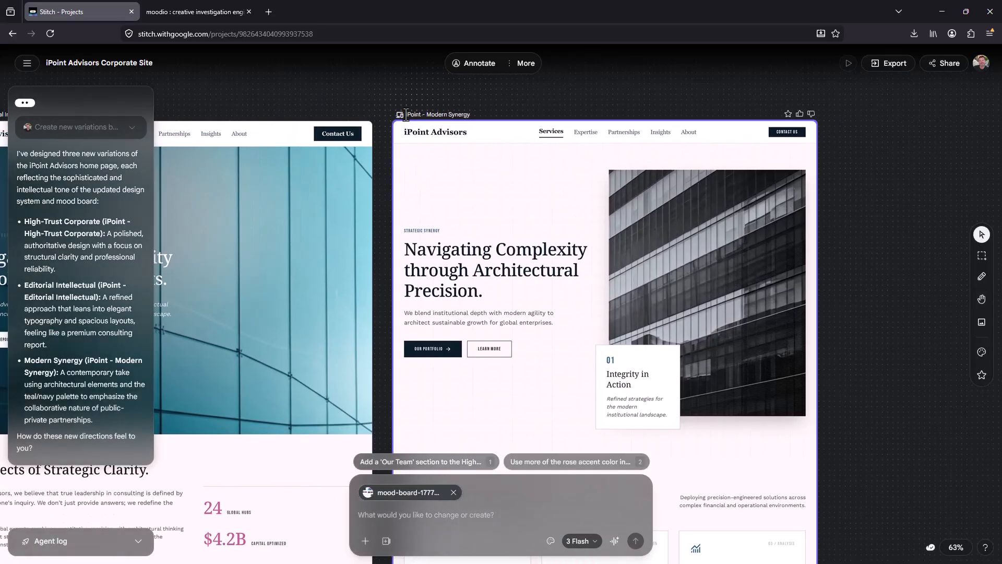
Select the iPoint - Modern Synergy home page as the context for the next prompt
key("space")
left_click_drag(500, 178, 415, 179)
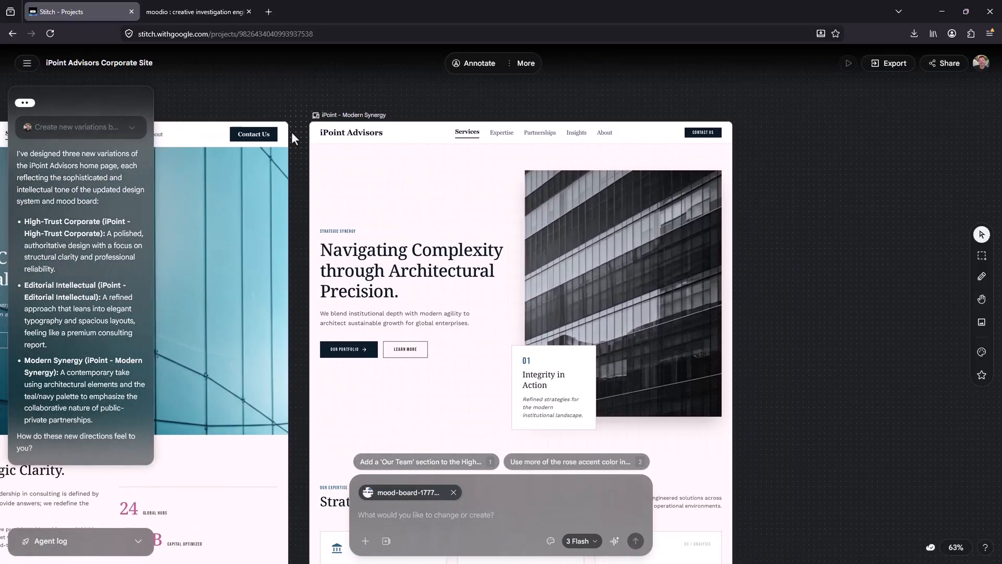
left_click(315, 115)
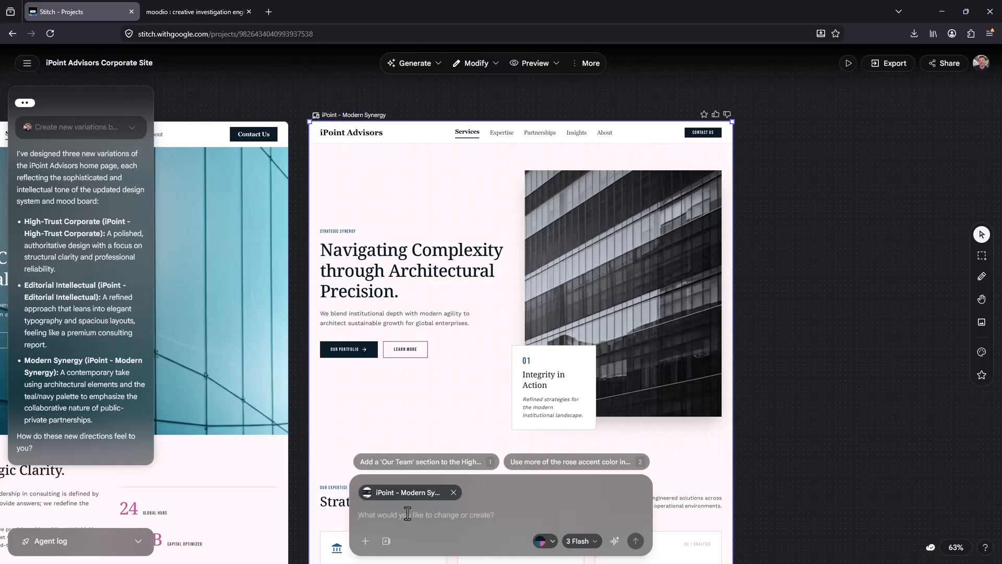
left_click_drag(280, 206, 262, 230)
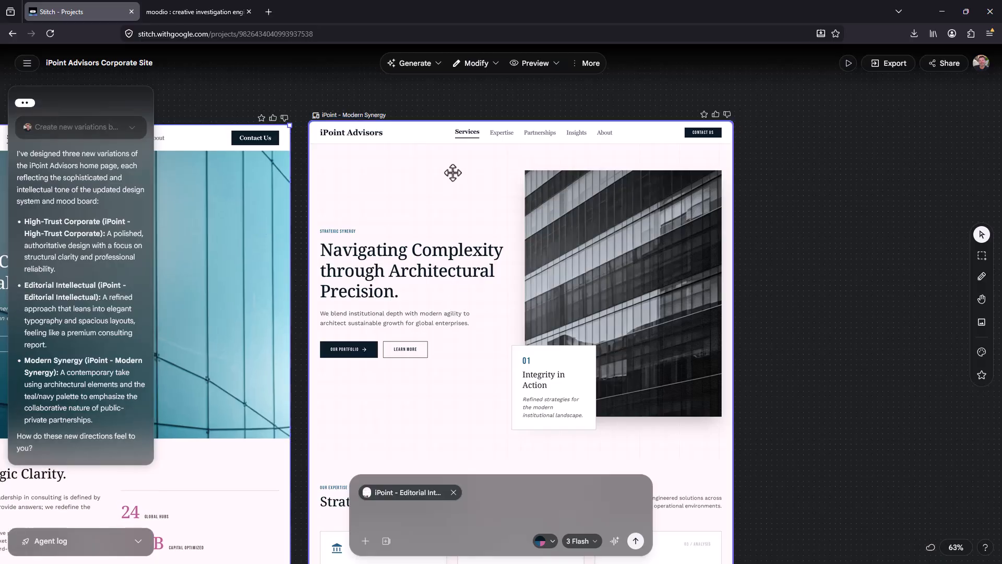
scroll(480, 255, "up", 1)
scroll(481, 255, "down", 2)
scroll(470, 221, "up", 1)
left_click(499, 232)
key("h")
left_click_drag(409, 223, 761, 159)
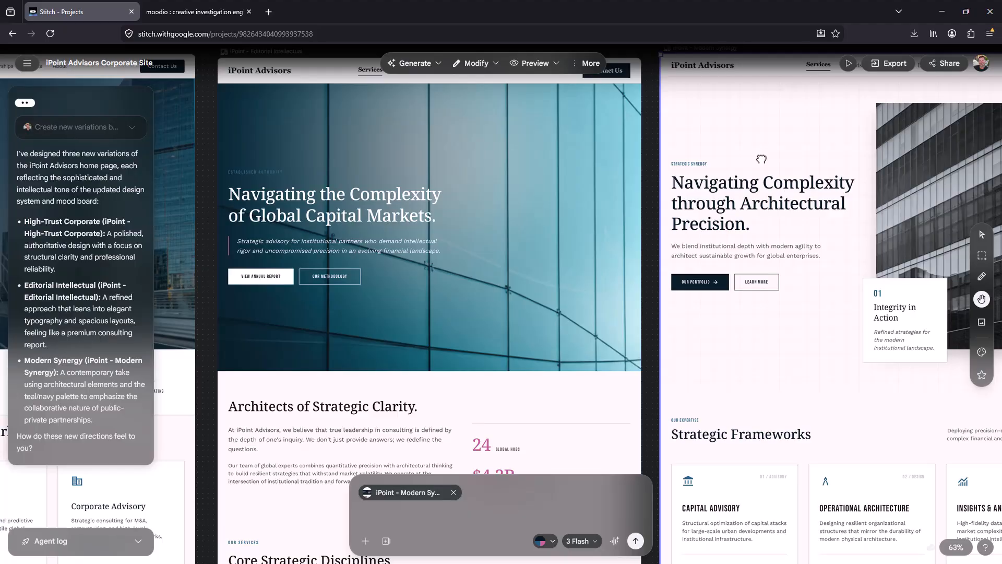
Begin a prompt for the Modern Synergy page asking to reduce the hero area's height to 500px
left_click_drag(761, 159, 332, 185)
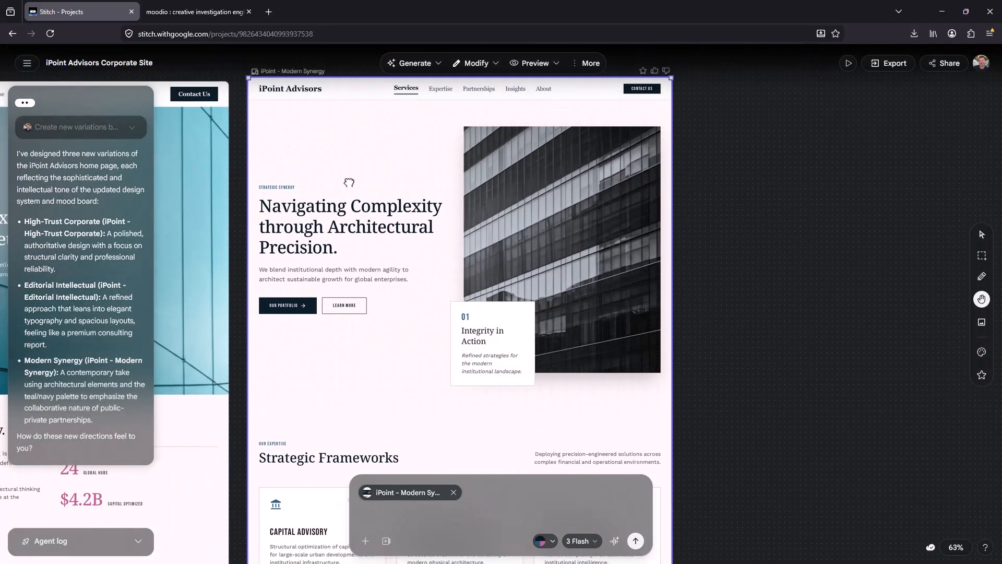
key("v")
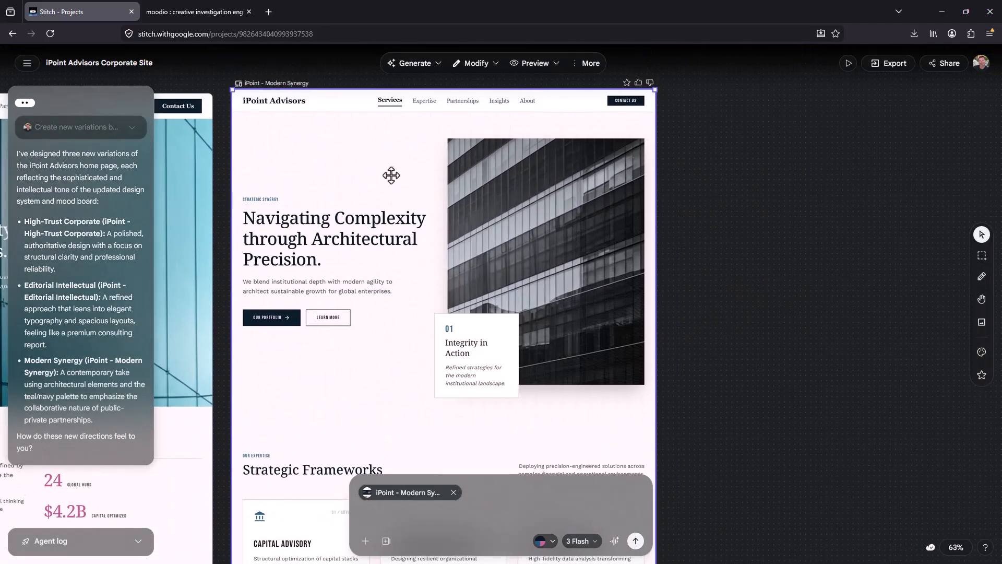
key("space")
left_click_drag(373, 225, 418, 227)
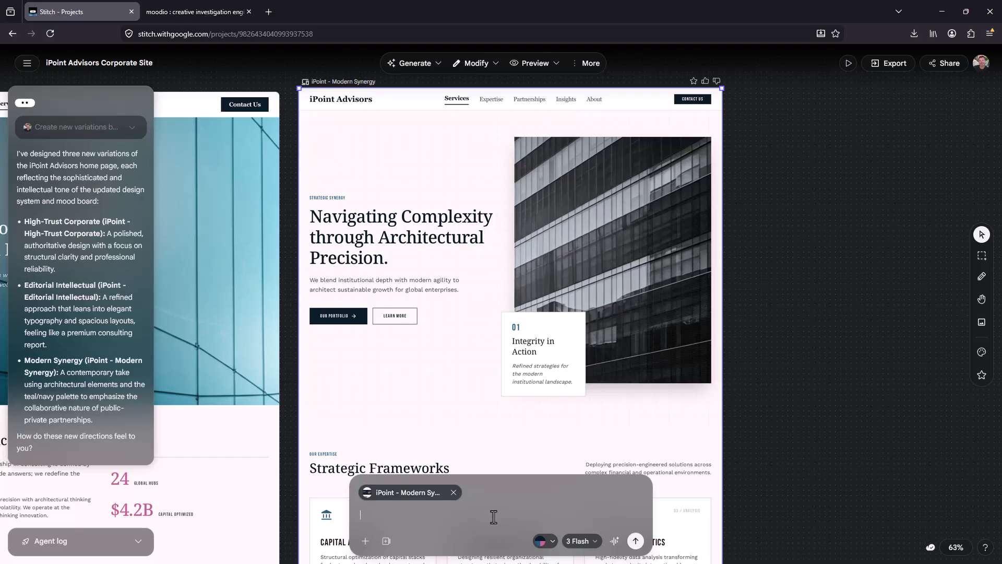
type("REFINE")
key("BackSpace")
key("BackSpace")
key("BackSpace")
key("BackSpace")
type("duce teh")
type("heig")
type("height of hte hero")
key("ctrl+BackSpace")
key("ctrl+BackSpace")
type("the hero image")
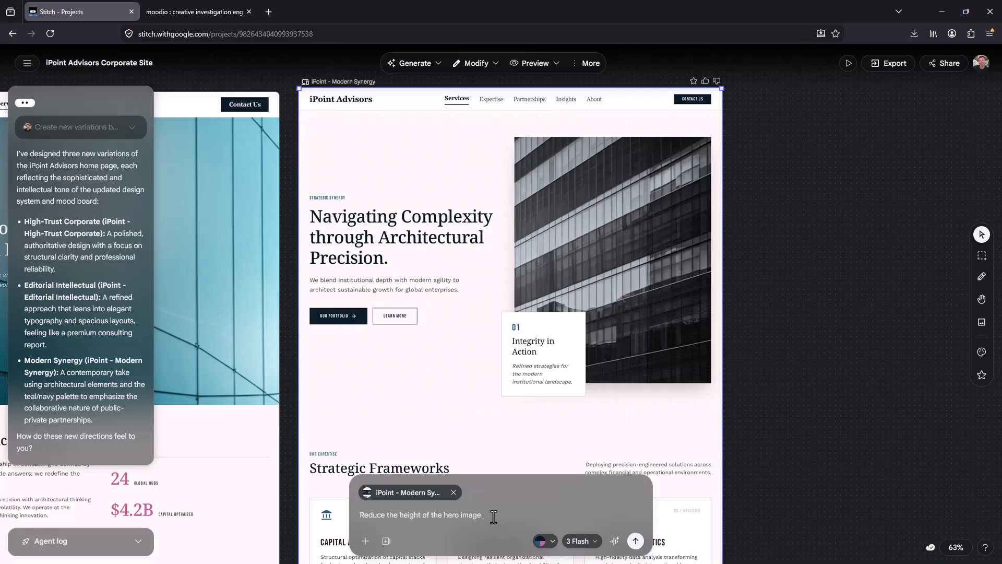
key("BackSpace")
key("BackSpace")
key("BackSpace")
key("BackSpace")
key("BackSpace")
type("are")
type("px in height and make the image")
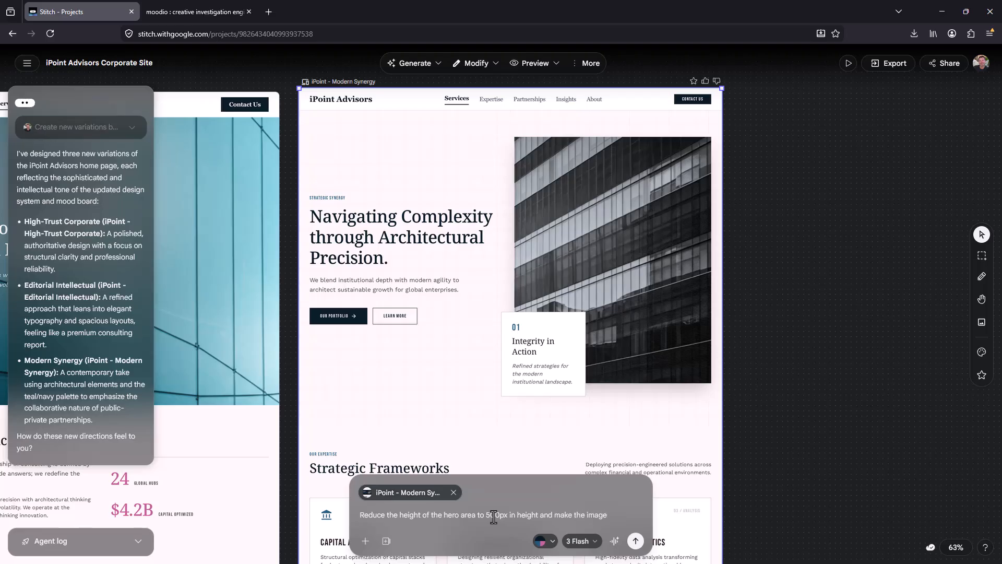
Extend the prompt to give the hero an overall background image instead of the image being on the right
key("BackSpace")
key("BackSpace")
key("BackSpace")
key("BackSpace")
key("BackSpace")
key("BackSpace")
key("BackSpace")
key("BackSpace")
type("image")
key("BackSpace")
key("BackSpace")
key("BackSpace")
key("BackSpace")
key("BackSpace")
key("BackSpace")
key("BackSpace")
key("BackSpace")
key("BackSpace")
key("BackSpace")
type("giv")
type("e it an overall backgr")
type("ound iamge i")
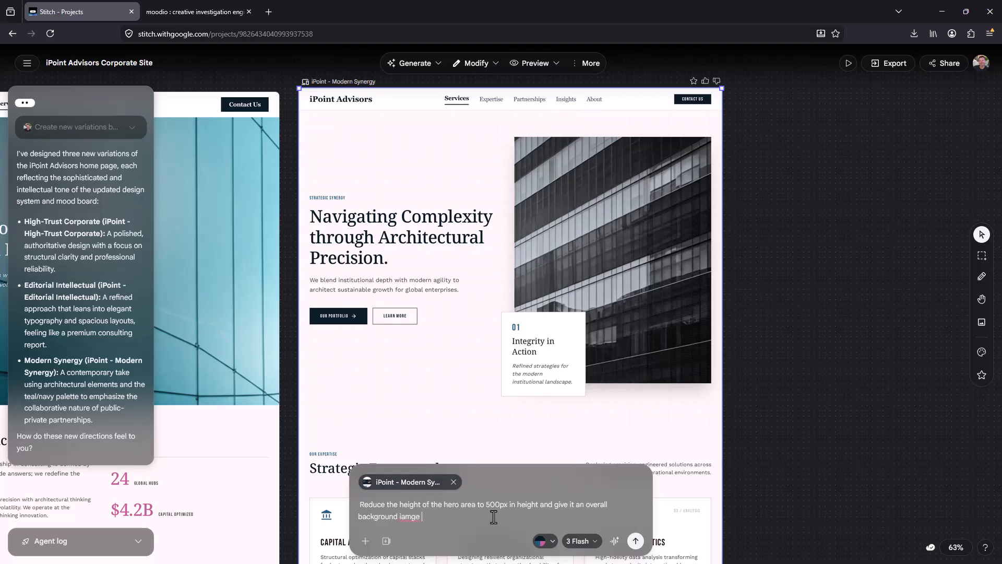
key("ctrl+BackSpace")
key("ctrl+BackSpace")
type("imgae")
key("BackSpace")
key("BackSpace")
key("BackSpace")
key("BackSpace")
type("age instea")
key("BackSpace")
key("BackSpace")
key("BackSpace")
type("tead of hte image")
key("BackSpace")
key("BackSpace")
key("BackSpace")
type("he image")
type(" regi")
key("BackSpace")
type("ing on the right")
Add a request for spots of bright color via accent colors applied to the call to action buttons, and submit the prompt
type(". Add acc")
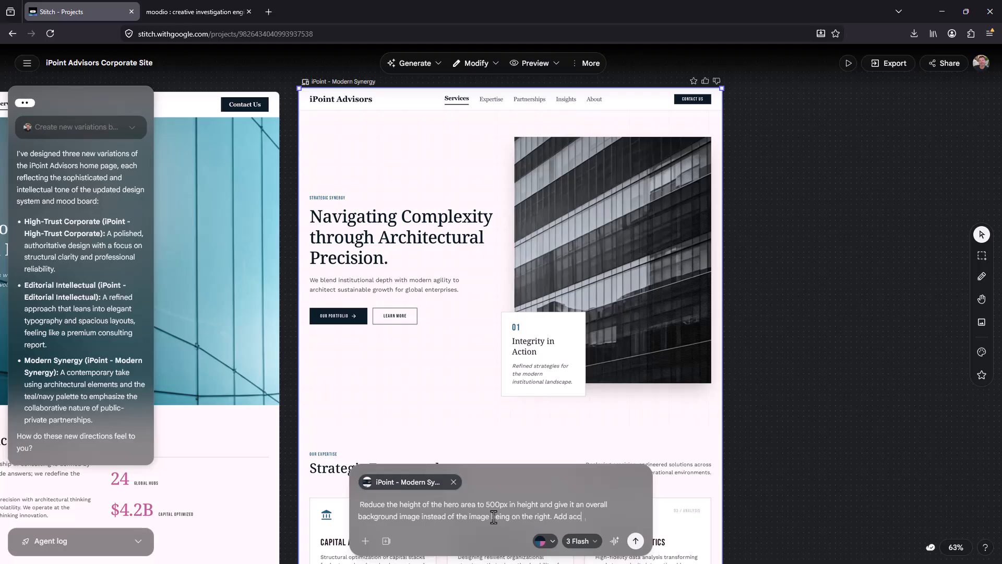
type("ent colors to the")
key("BackSpace")
key("BackSpace")
key("BackSpace")
key("BackSpace")
key("BackSpace")
key("BackSpace")
key("BackSpace")
key("BackSpace")
key("BackSpace")
key("BackSpace")
key("BackSpace")
key("BackSpace")
key("BackSpace")
key("BackSpace")
key("BackSpace")
key("BackSpace")
key("BackSpace")
key("BackSpace")
key("BackSpace")
key("BackSpace")
type("d spots of bright color via accent colros a")
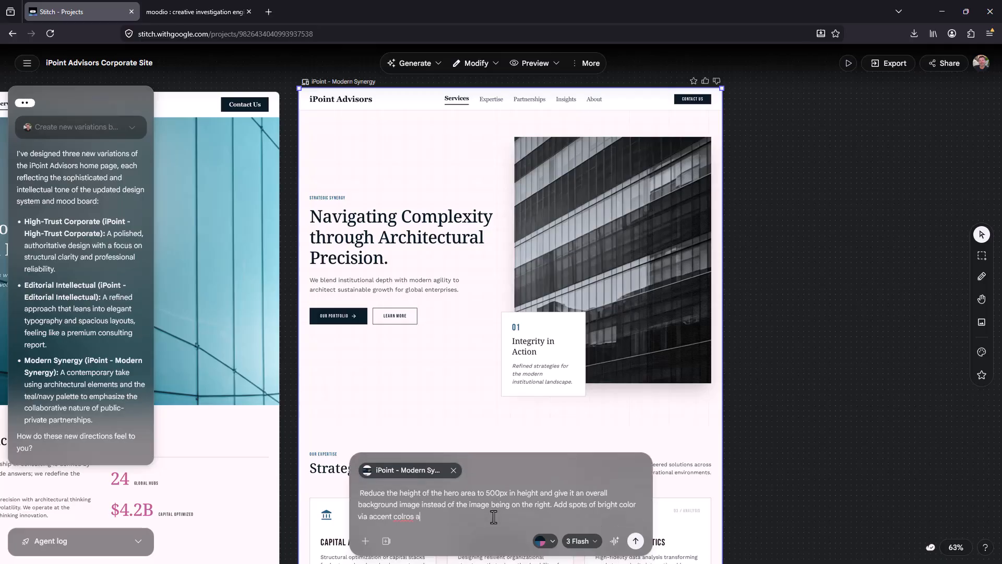
key("BackSpace")
key("BackSpace")
type("ors applied to the call to action buttons")
left_click(635, 540)
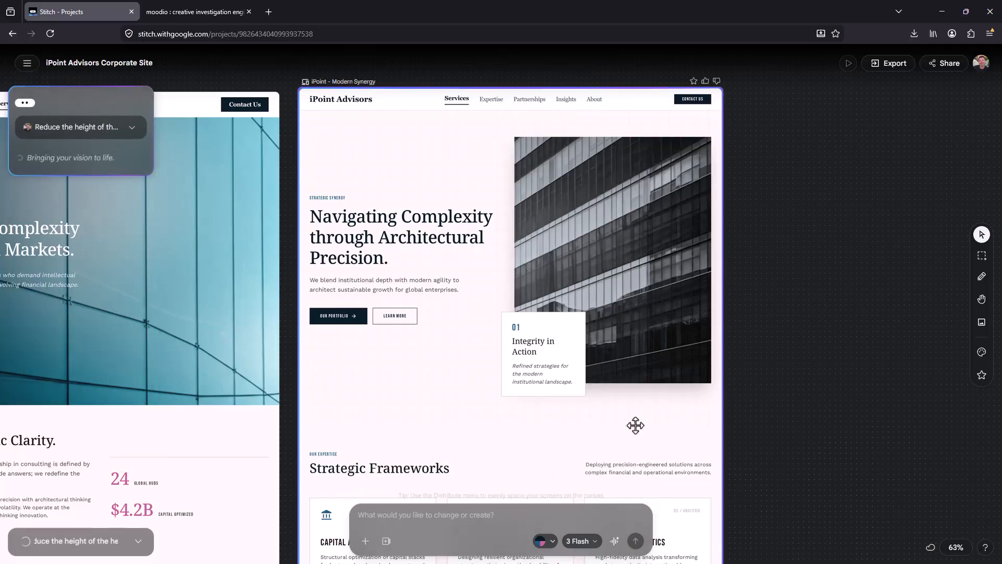
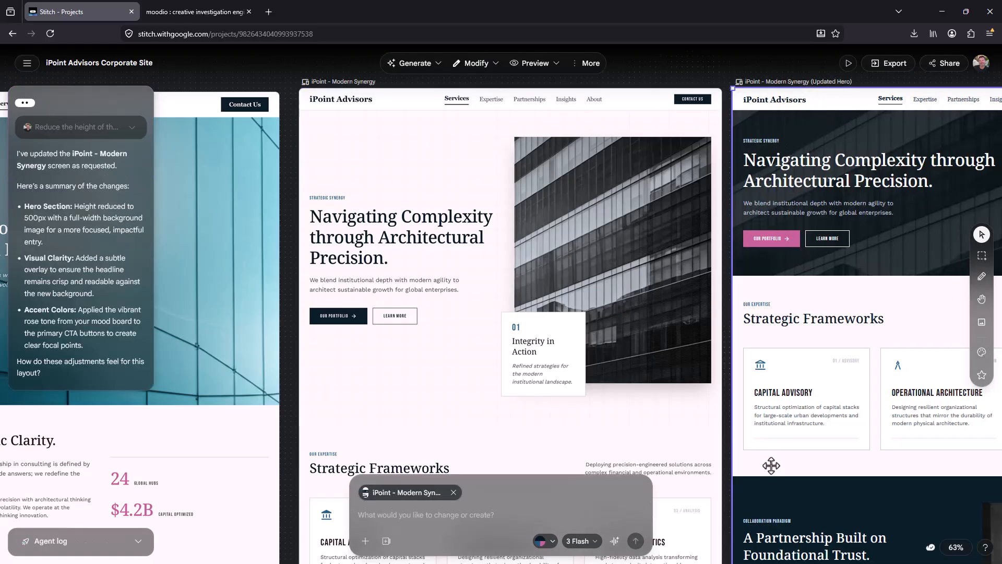
Review the updated Modern Synergy page's hero, Strategic Frameworks cards, partnership band, insights grid and closing call to action
key("space")
left_click_drag(692, 129, 230, 153)
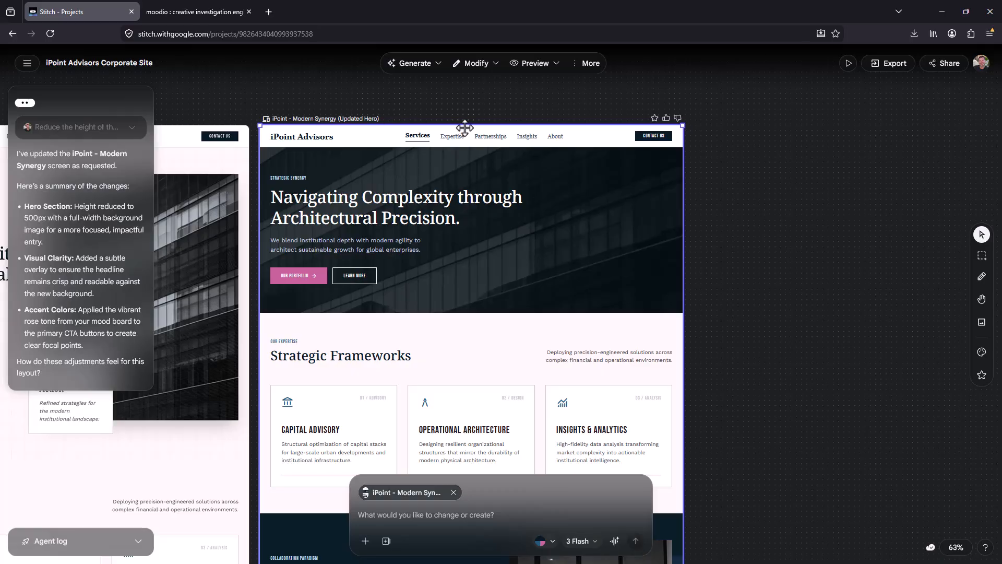
left_click(492, 65)
left_click(509, 88)
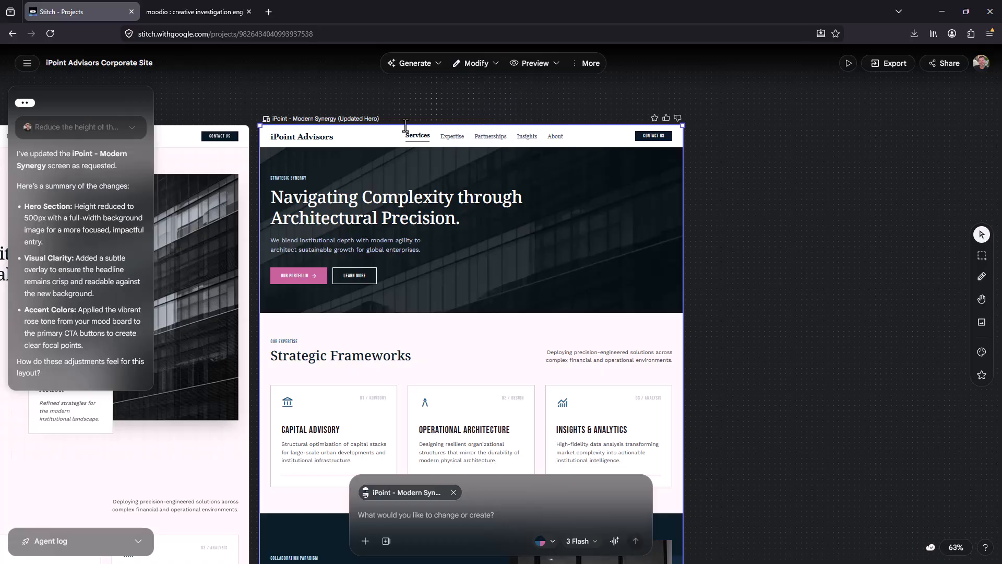
scroll(376, 324, "down", 3)
scroll(376, 324, "up", 3)
scroll(396, 317, "down", 10)
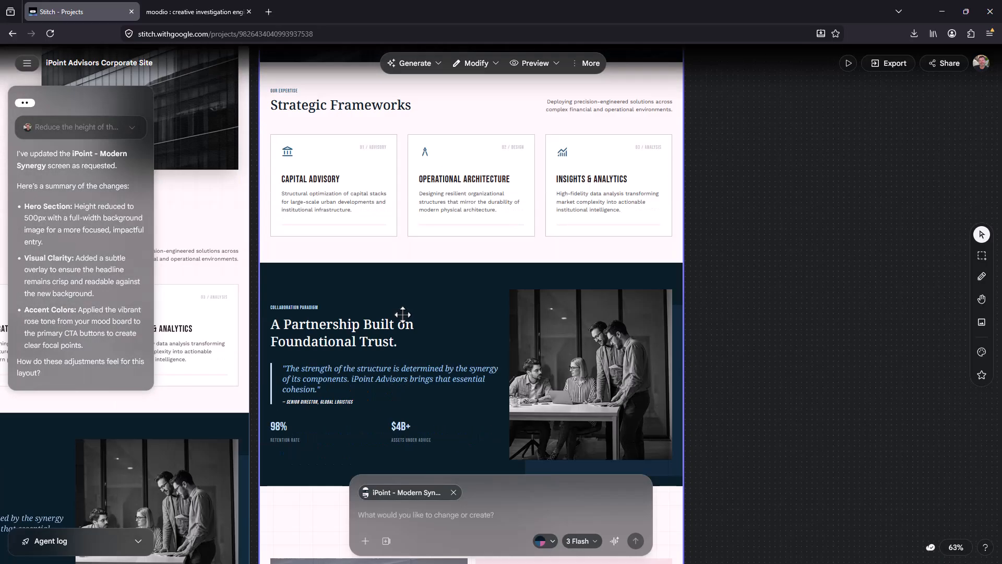
scroll(402, 314, "up", 3)
scroll(528, 288, "down", 7)
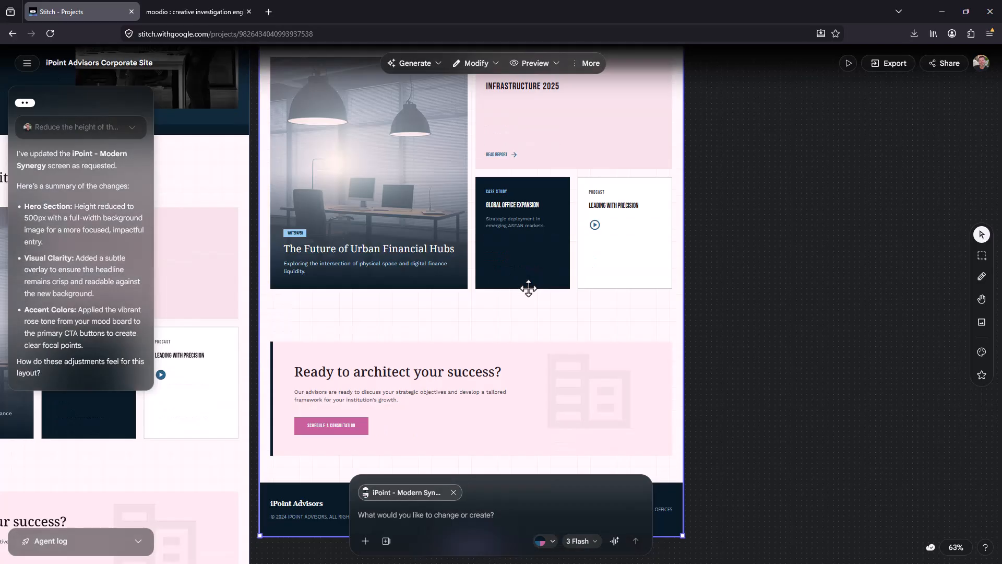
scroll(527, 288, "up", 15)
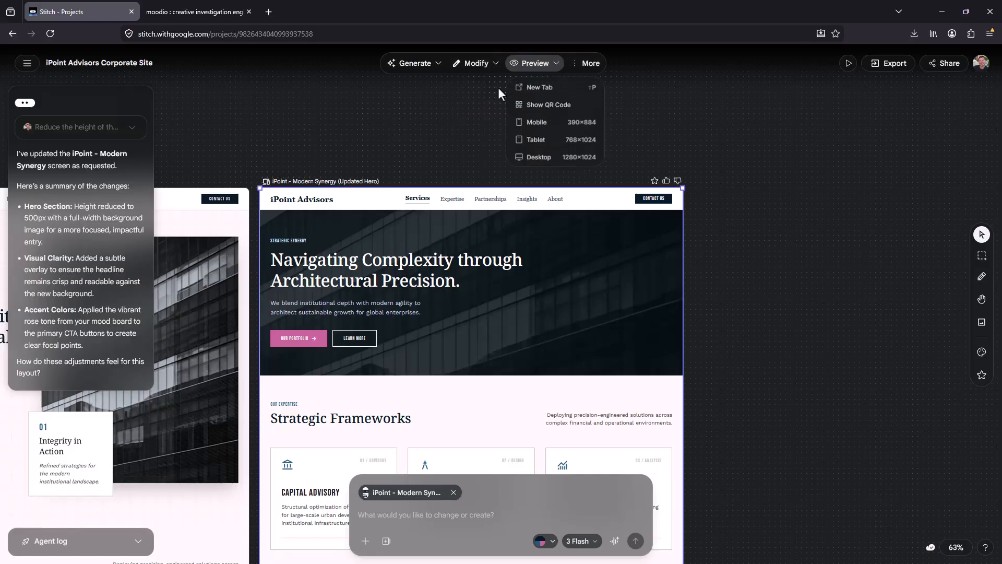
Export the iPoint - Modern Synergy (Updated Hero) page in Figma format, converting it for pasting
mouse_move(427, 67)
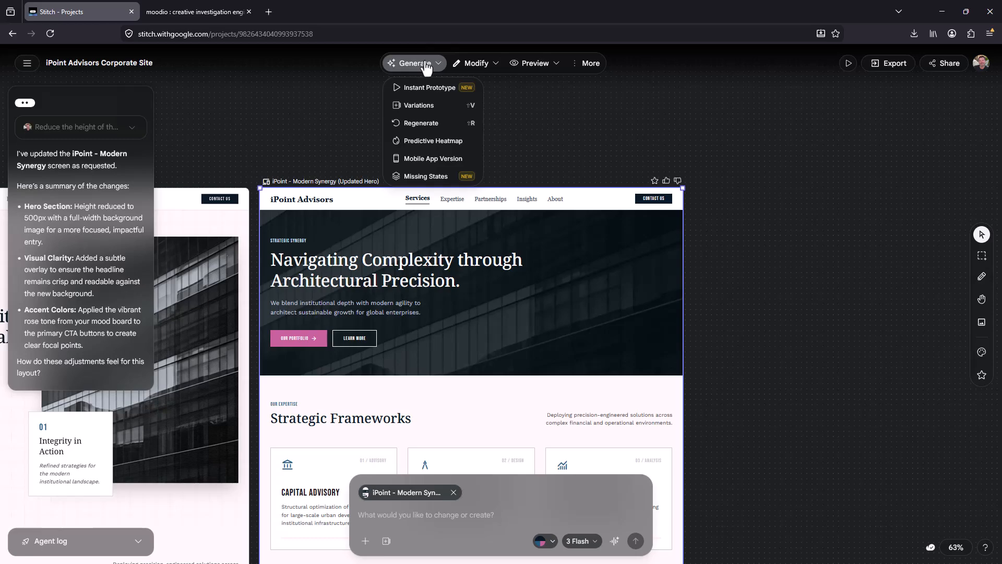
mouse_move(478, 69)
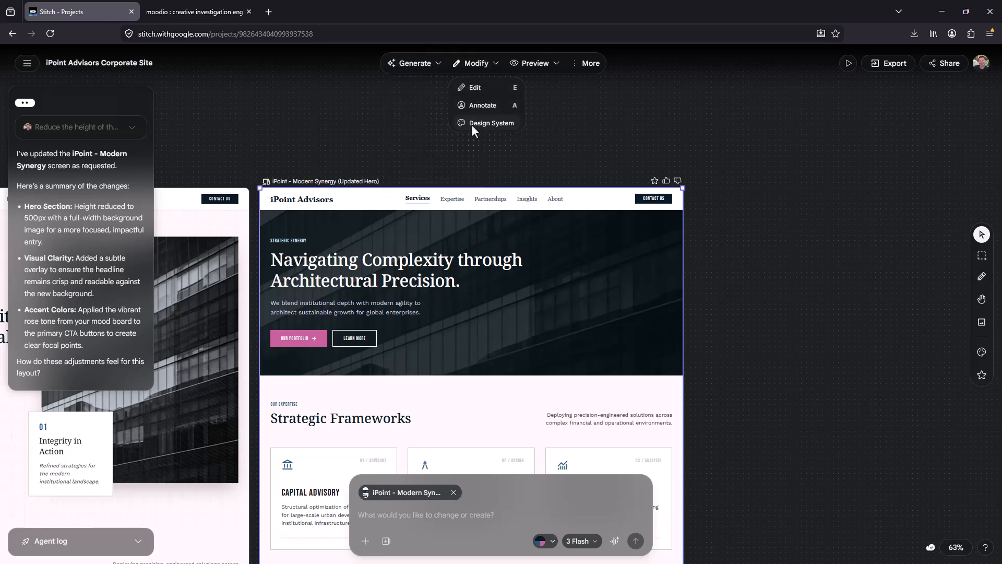
mouse_move(543, 68)
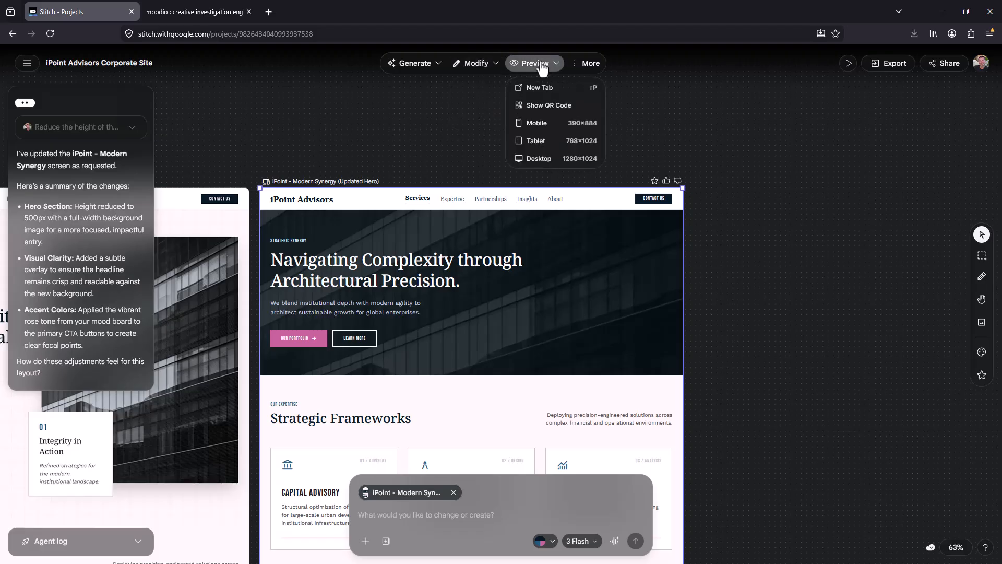
mouse_move(587, 65)
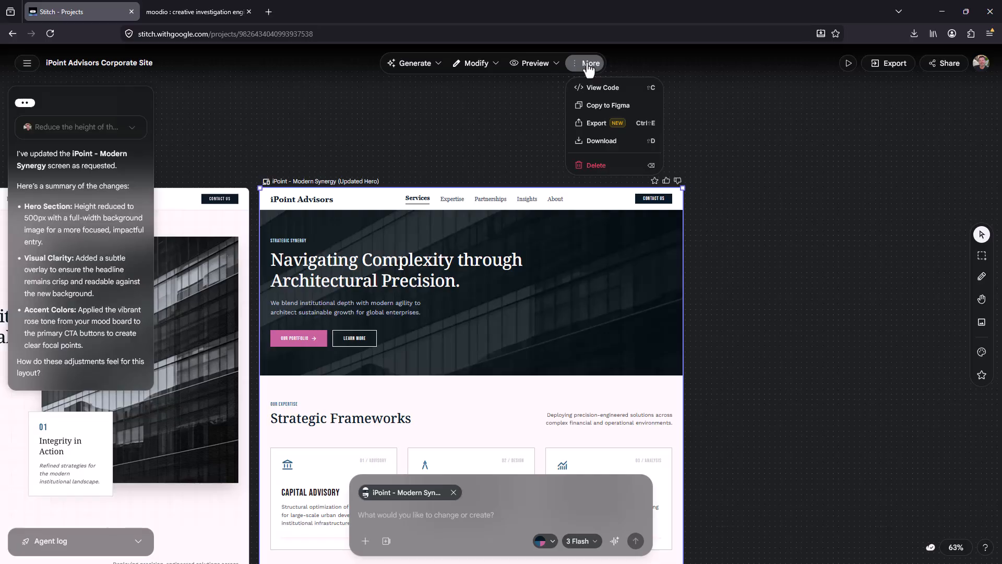
left_click(580, 105)
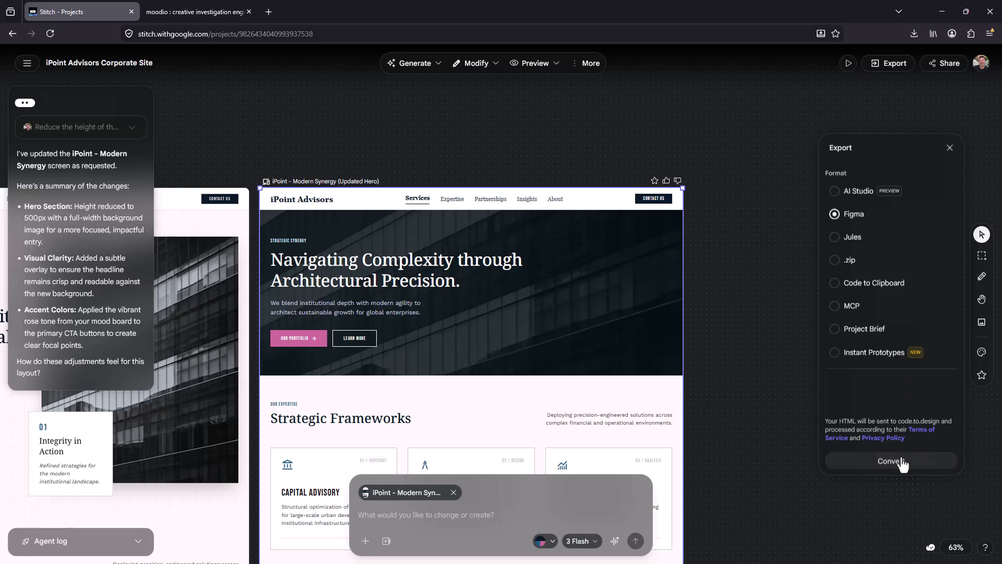
left_click(893, 466)
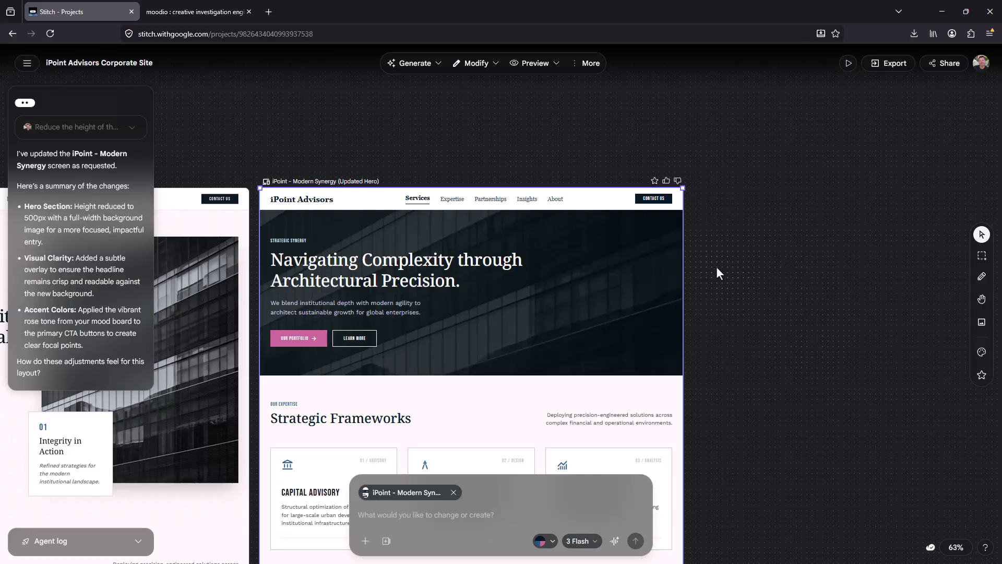
Switch to Figma, create a new design file and paste the converted home page into it
key("alt+Tab")
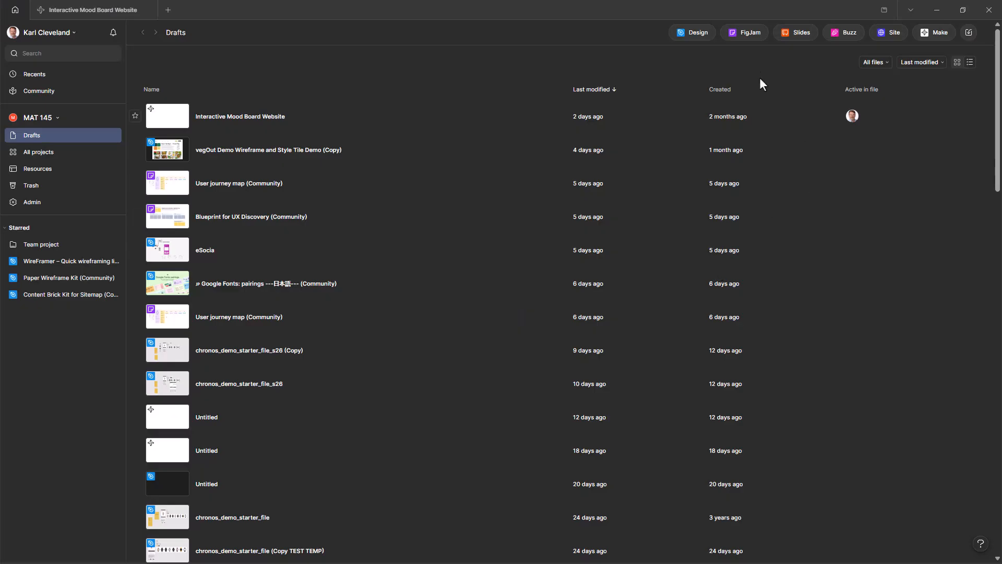
left_click(682, 34)
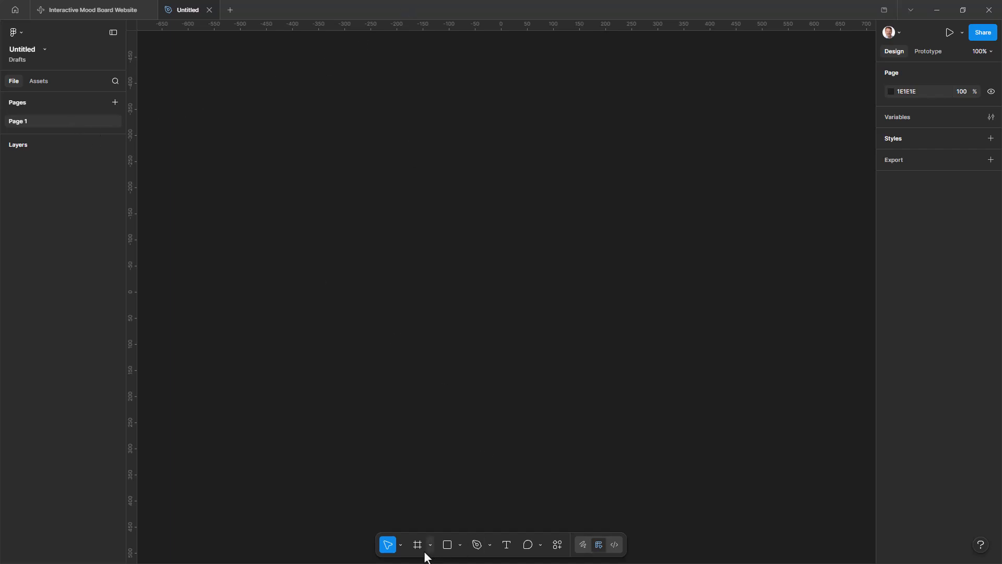
key("ctrl+v")
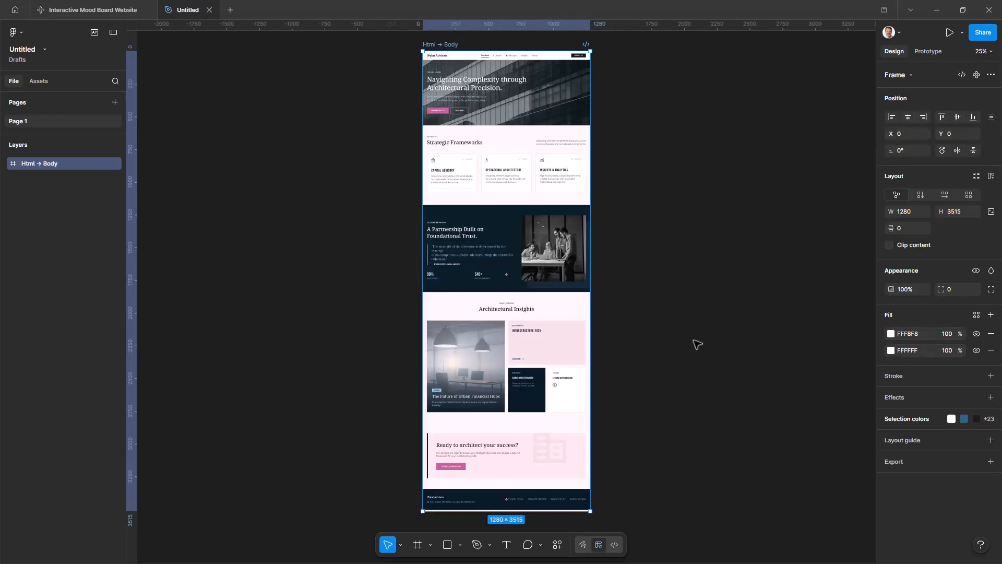
Inspect the pasted page at 100% zoom, selecting the Hero Section inside Main and expanding its layers
key("shift+0")
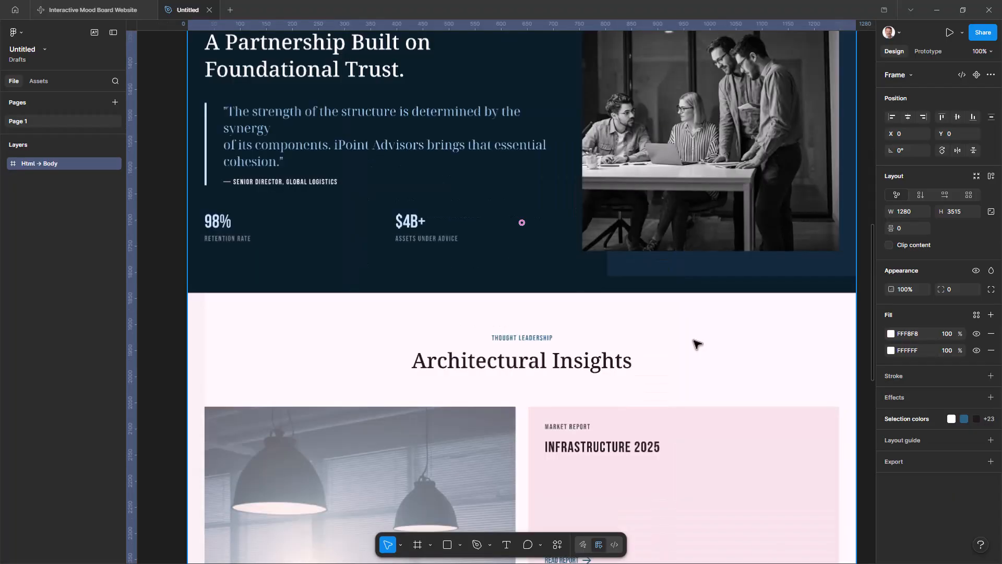
scroll(644, 383, "up", 15)
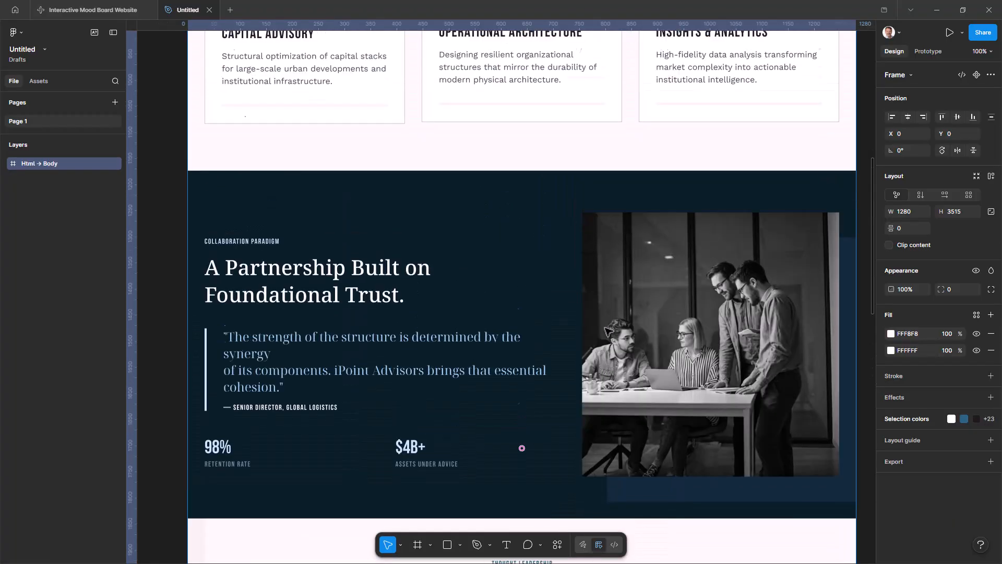
scroll(656, 357, "up", 6)
scroll(535, 277, "down", 1)
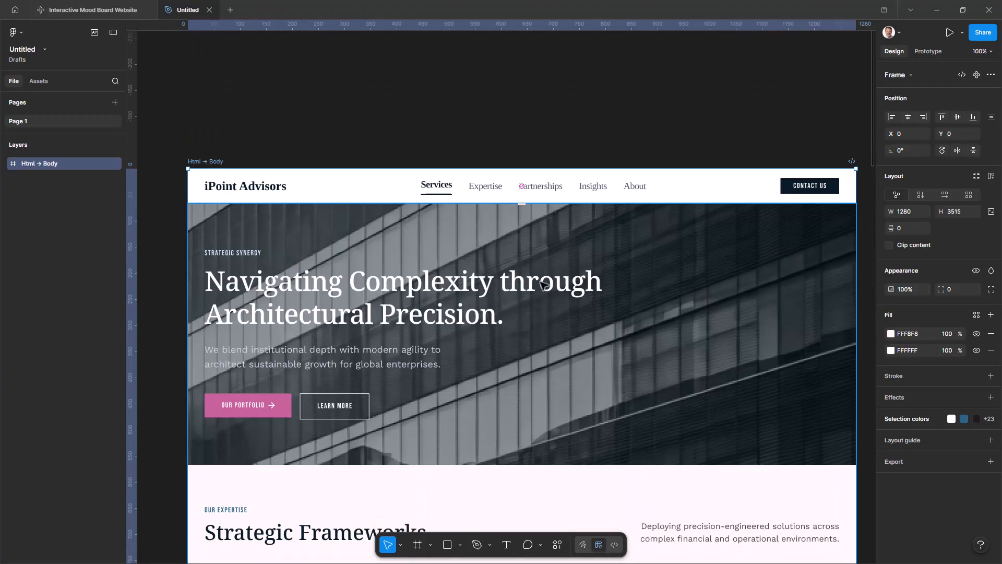
left_click(602, 136)
left_click(419, 302)
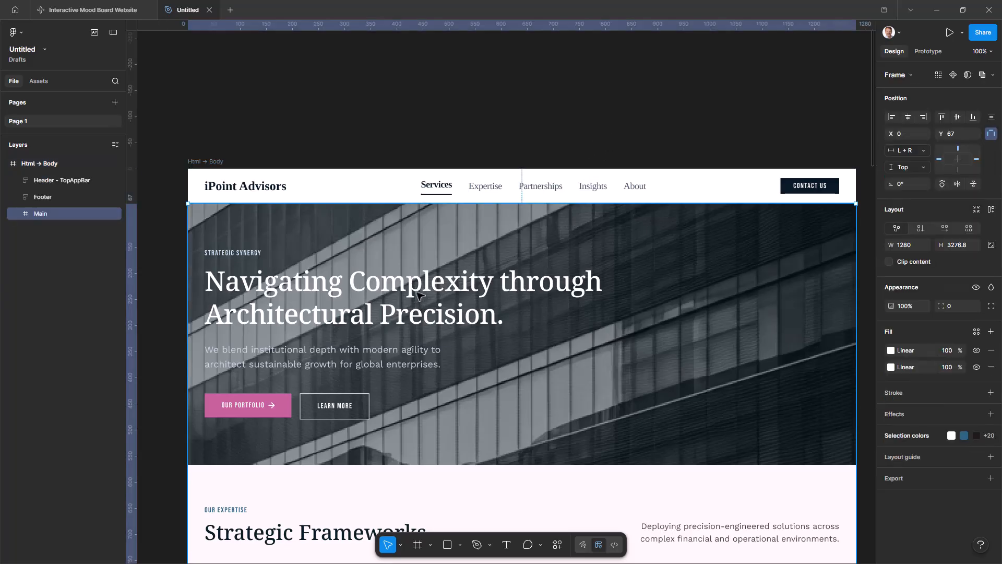
double_click(428, 286)
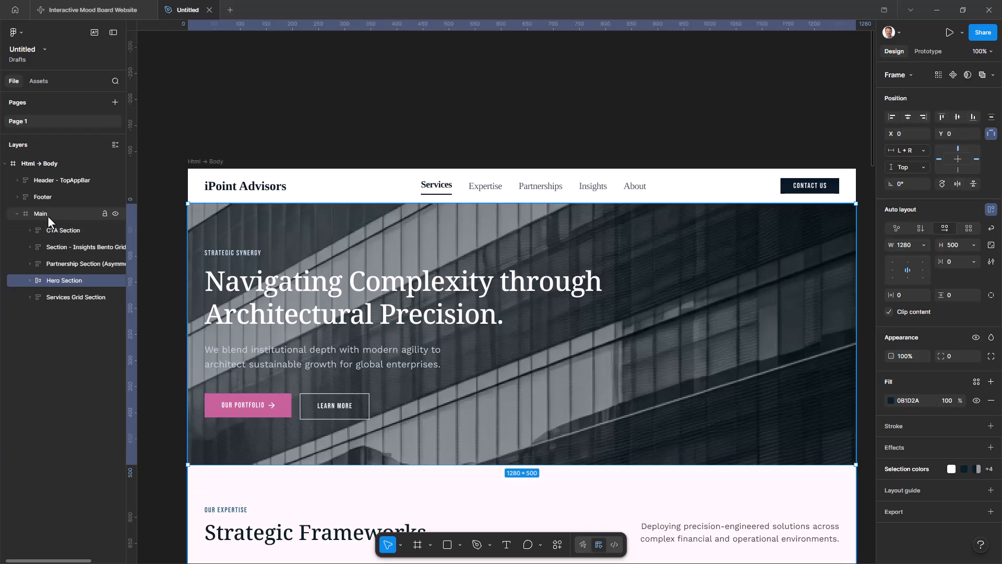
left_click(29, 280)
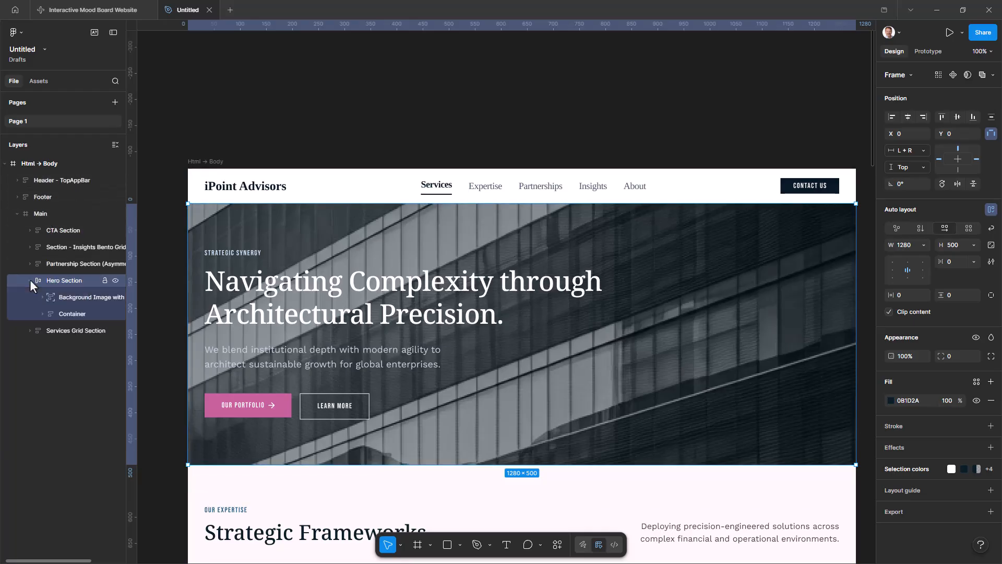
Try alternative Google fonts, including Abhaya Libre, on the Hero Section's main heading text
left_click(296, 292)
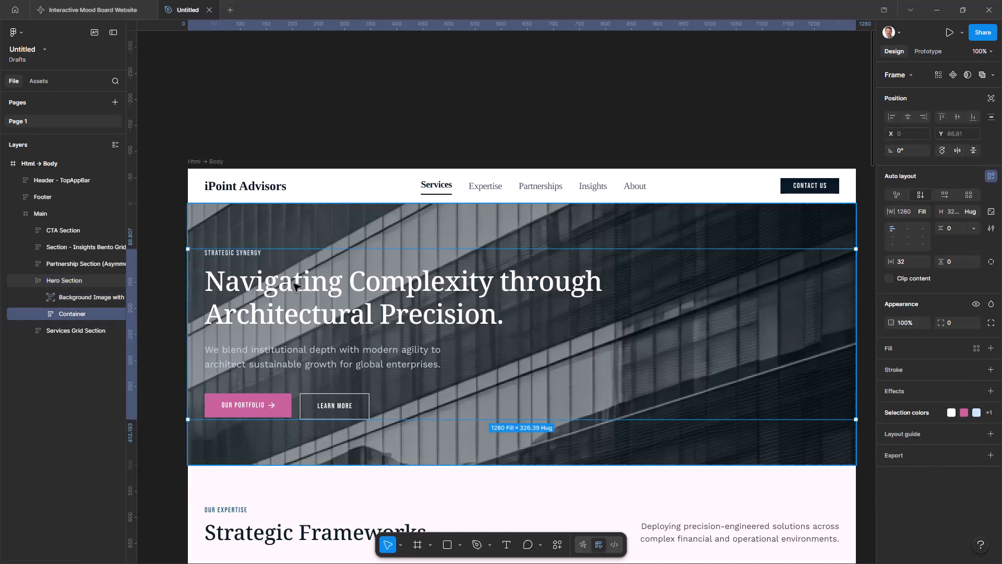
left_click(296, 292)
left_click(334, 289)
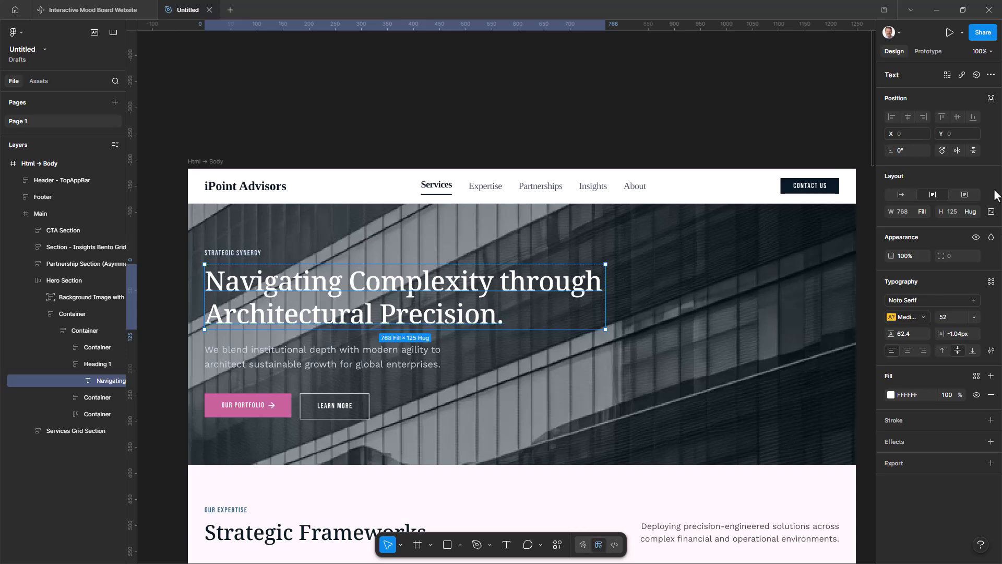
left_click(929, 302)
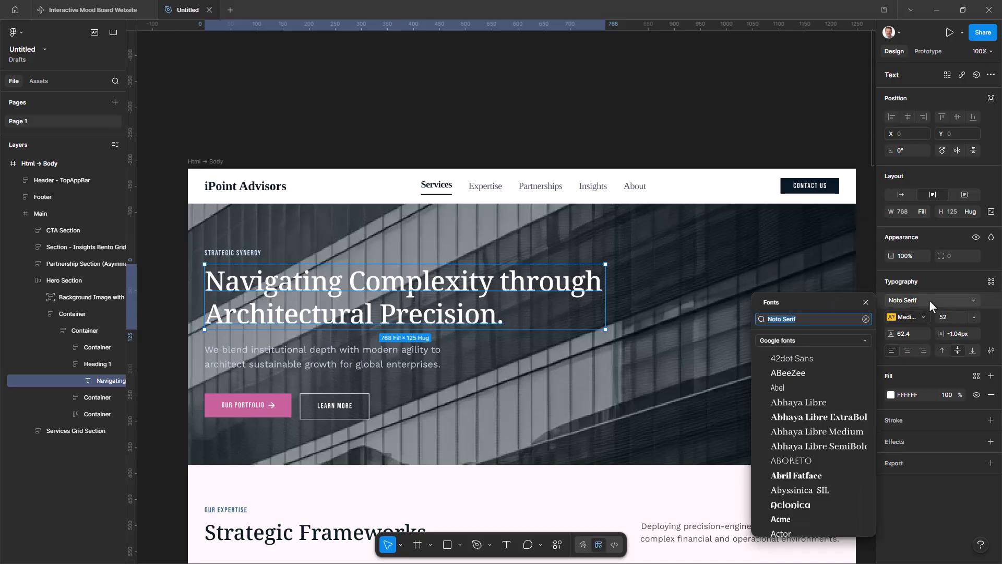
left_click(807, 401)
scroll(807, 405, "down", 3)
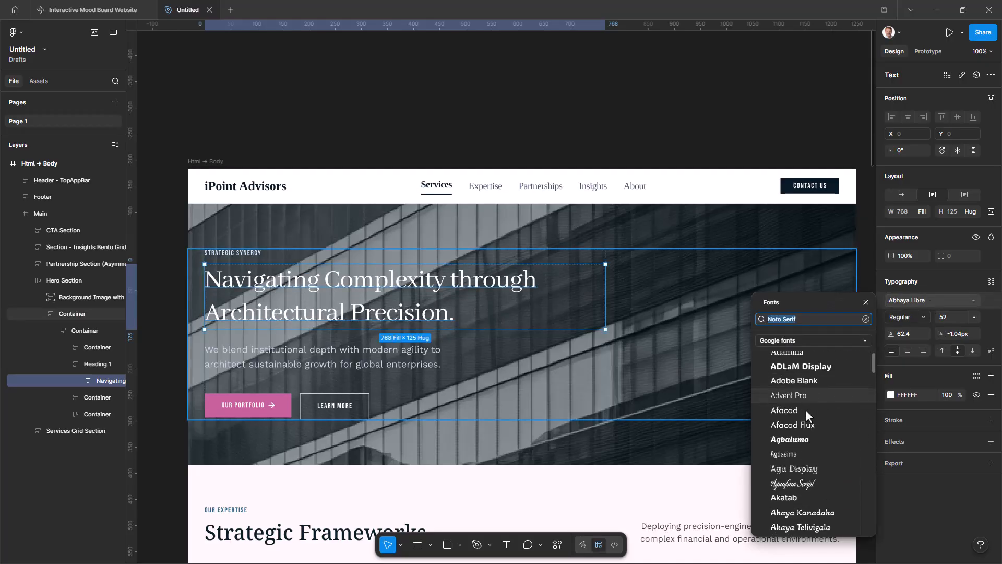
scroll(801, 374, "down", 5)
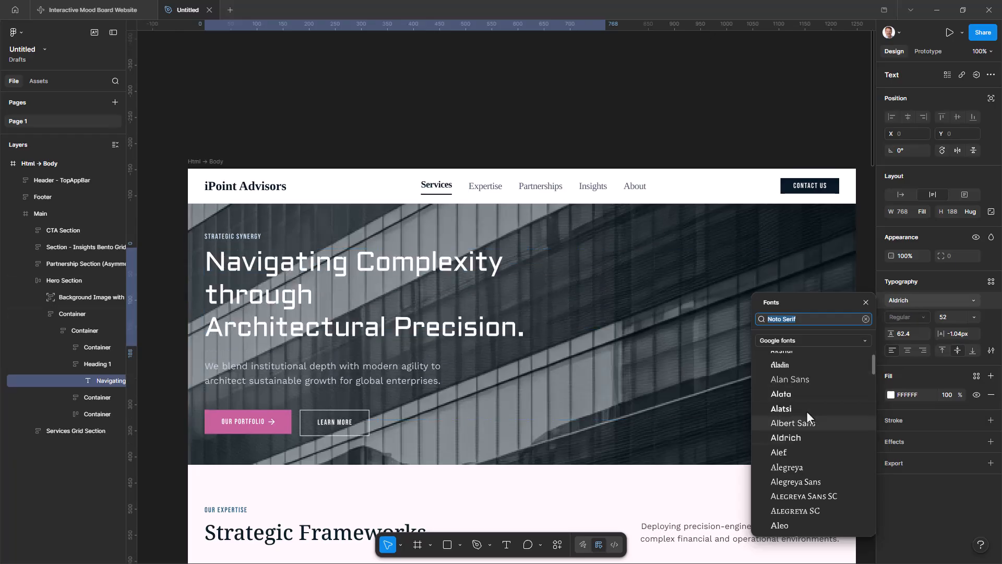
scroll(803, 395, "down", 4)
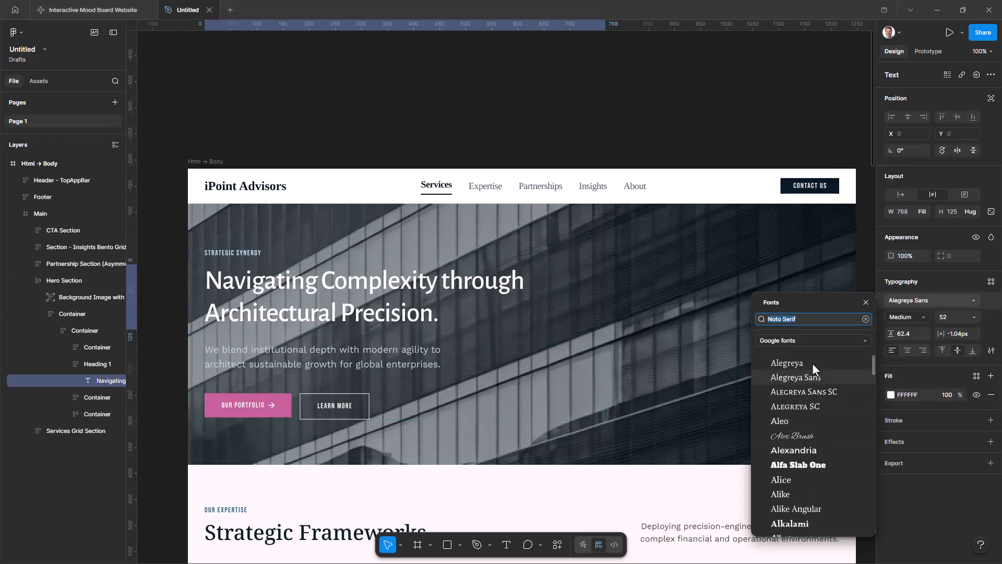
Rewrite the hero heading as "Building Public and Private Partnerships for the Good of Communities."
double_click(324, 286)
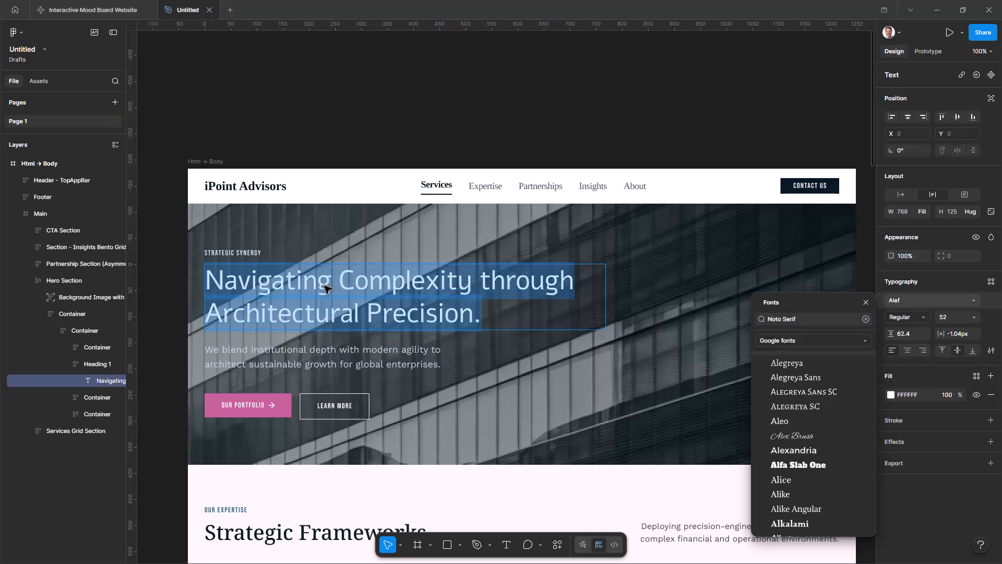
left_click(368, 290)
left_click_drag(464, 316, 171, 286)
type("Building Pu")
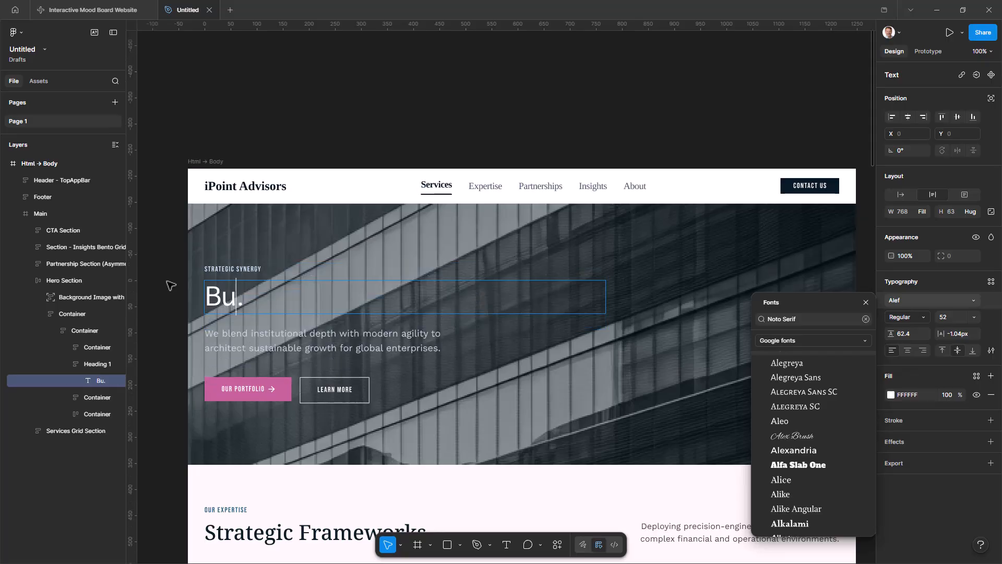
type("blic and P")
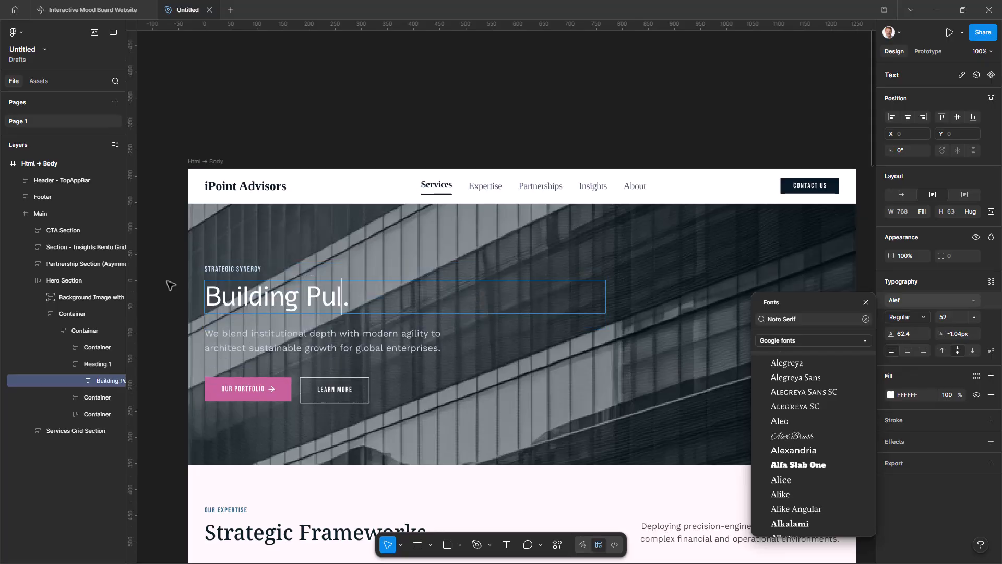
type("rovi")
key("BackSpace")
key("BackSpace")
key("BackSpace")
type("ivate Parne")
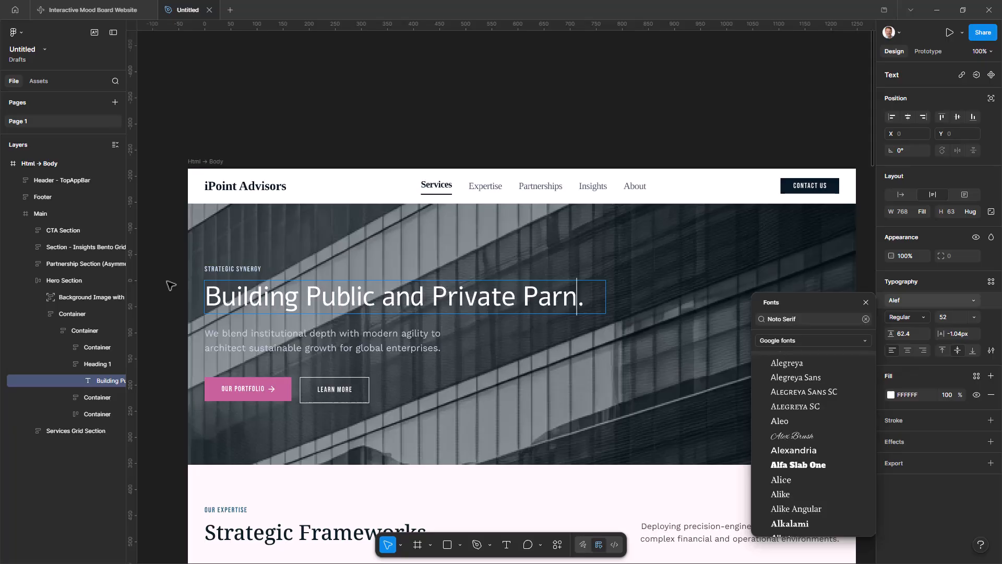
type("rships")
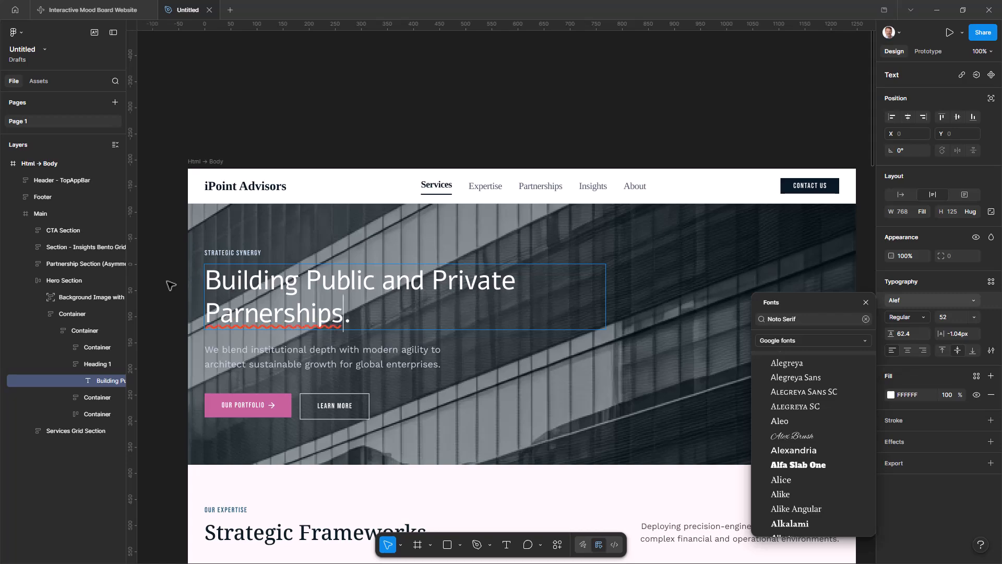
key("BackSpace")
key("BackSpace")
key("BackSpace")
key("BackSpace")
key("BackSpace")
key("BackSpace")
key("BackSpace")
key("BackSpace")
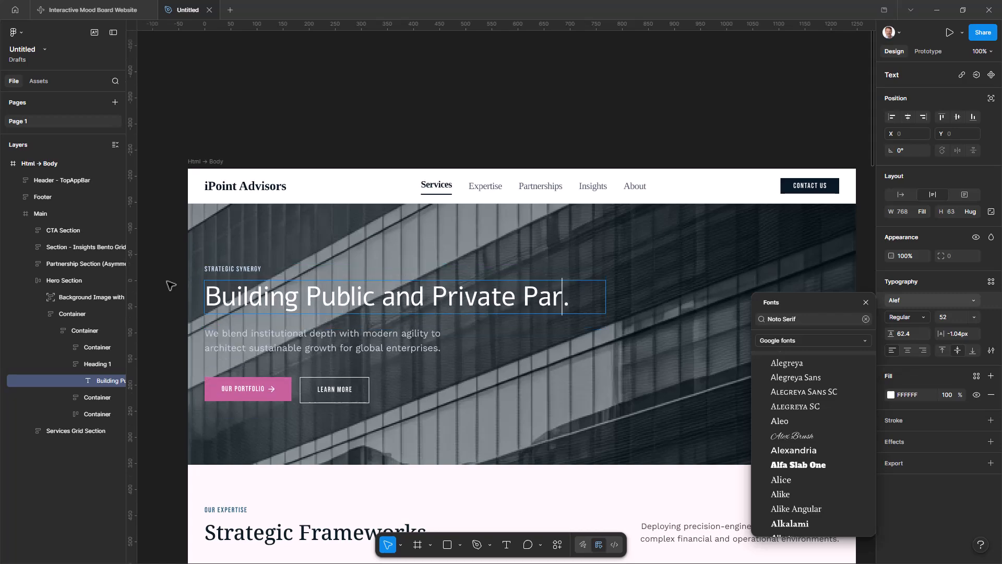
type("tnershiops")
key("BackSpace")
key("BackSpace")
key("BackSpace")
type("ps for the G")
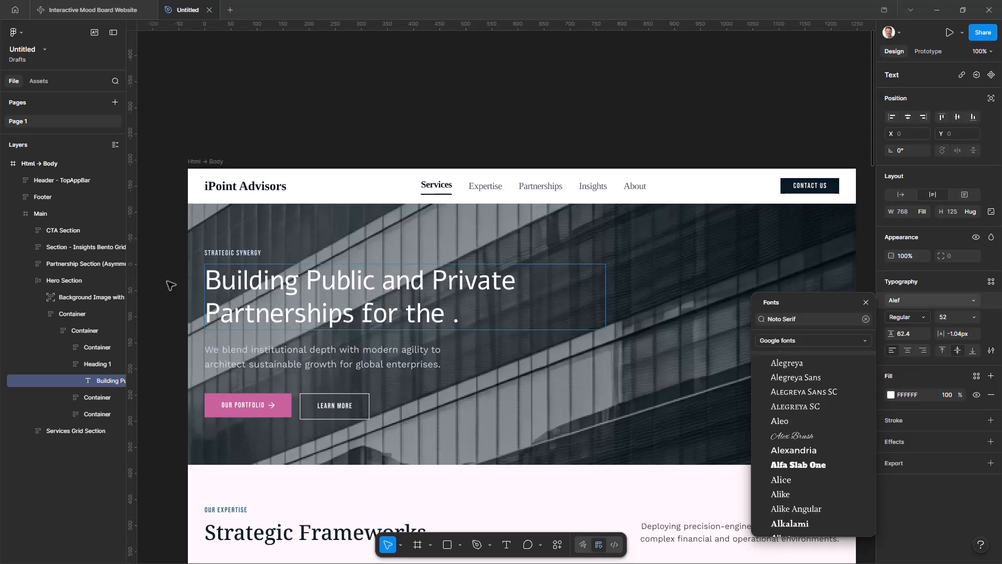
key("BackSpace")
type("Good of Comm")
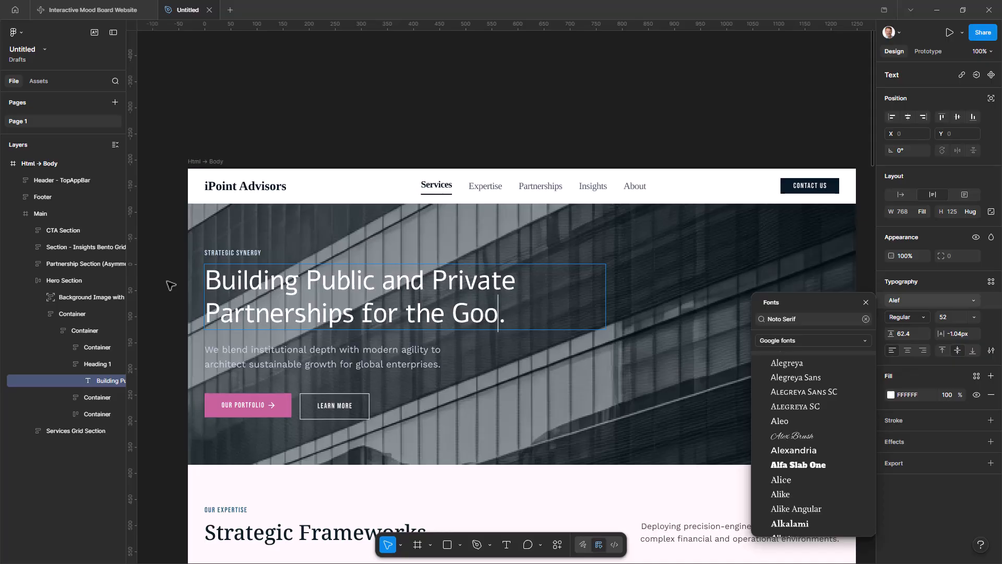
type("unities")
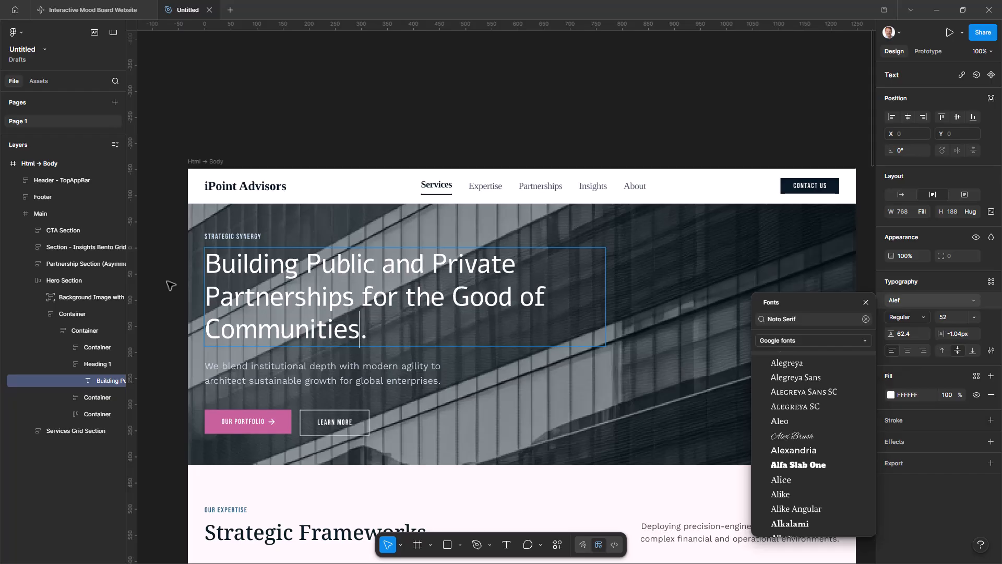
Change the small label above the hero heading to "PUBLIC/PRIVATE SYNERGY"
left_click(235, 236)
left_click(235, 236)
left_click_drag(268, 238, 203, 240)
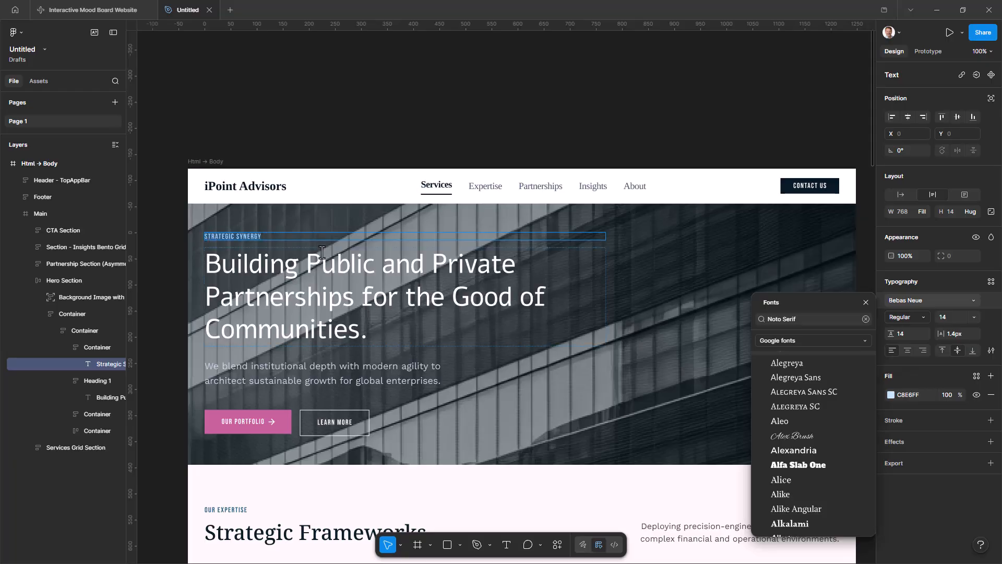
type("PUBLIC/PRIV")
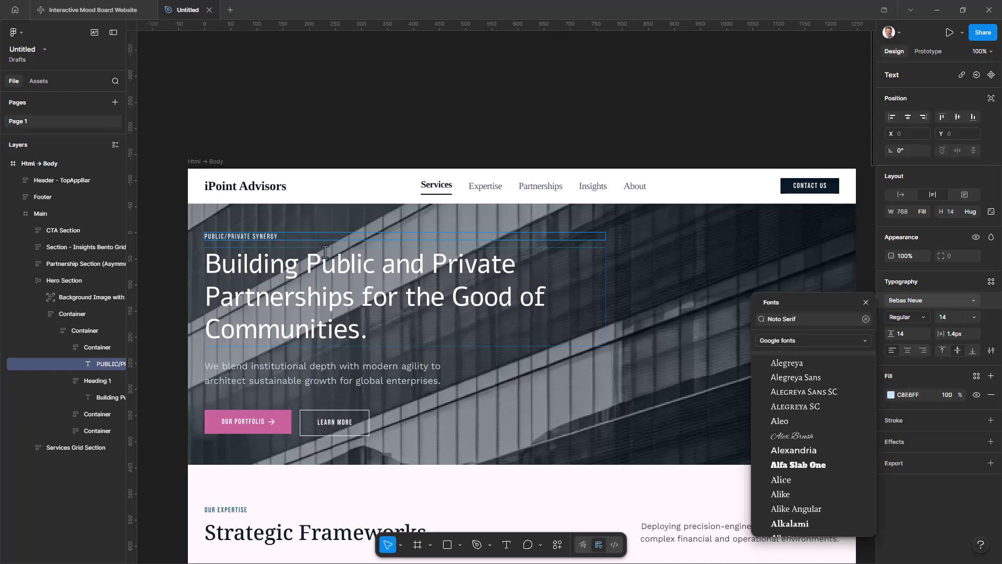
left_click(522, 321)
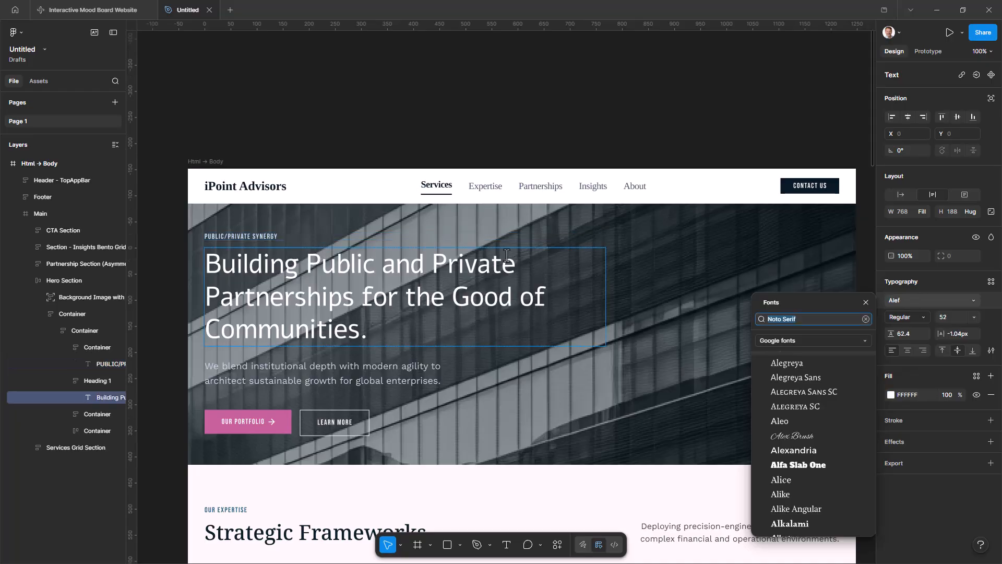
Inspect the Services navigation text, dismiss the font picker and review the hero, Strategic Frameworks cards and partnership section
left_click(437, 186)
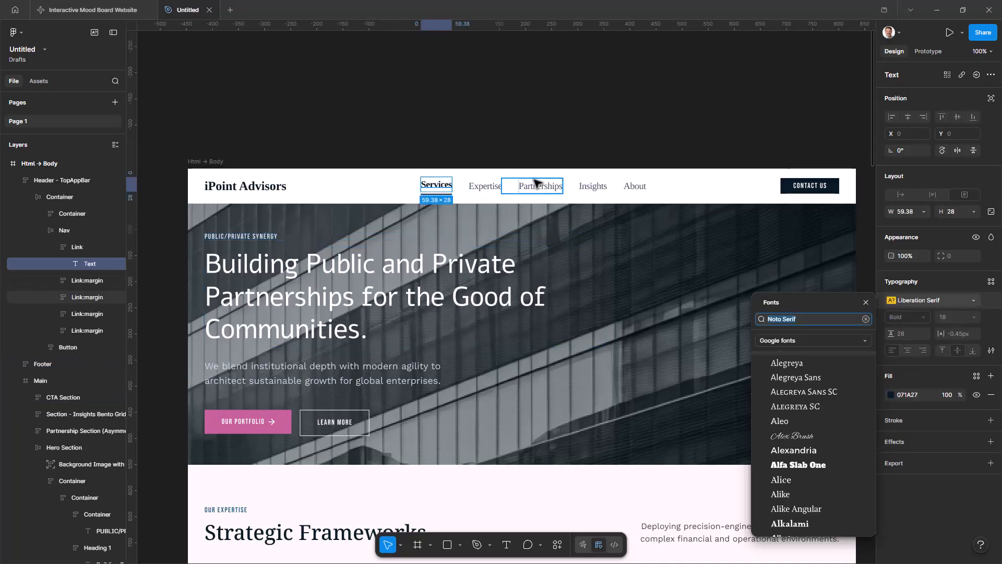
scroll(682, 318, "down", 2)
scroll(593, 308, "down", 2)
scroll(595, 318, "up", 2)
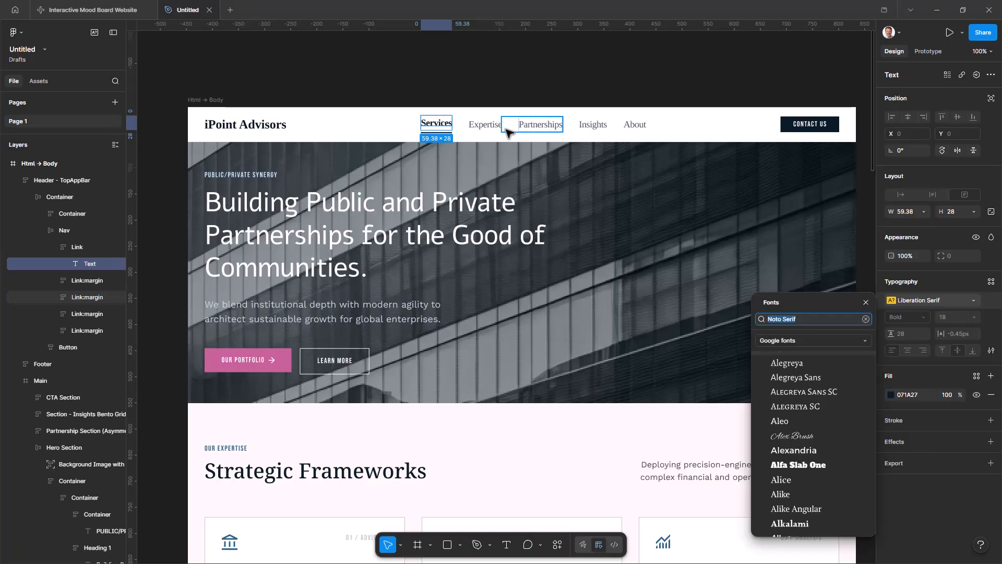
scroll(505, 157, "down", 6)
scroll(570, 224, "down", 12)
scroll(576, 228, "up", 16)
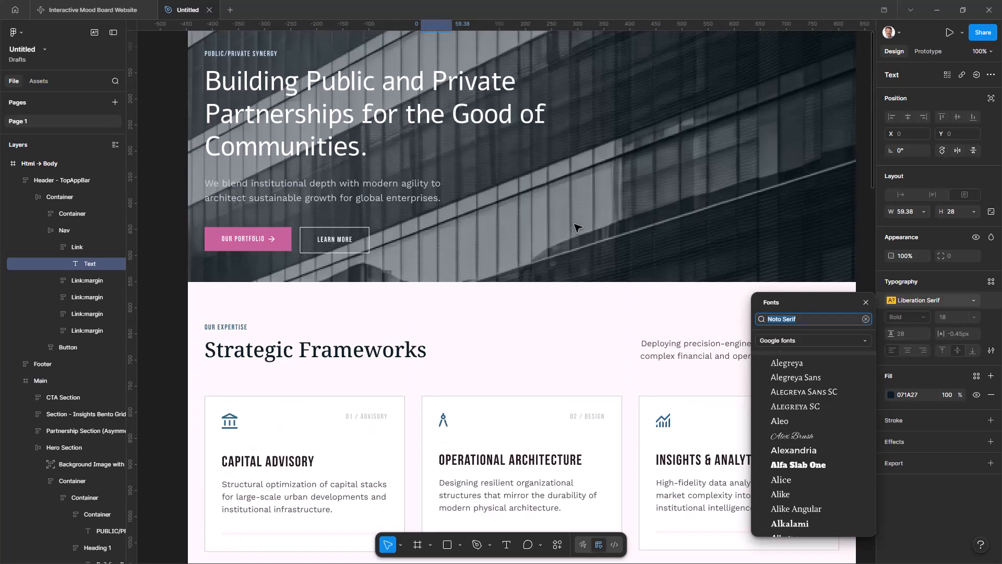
scroll(577, 228, "up", 3)
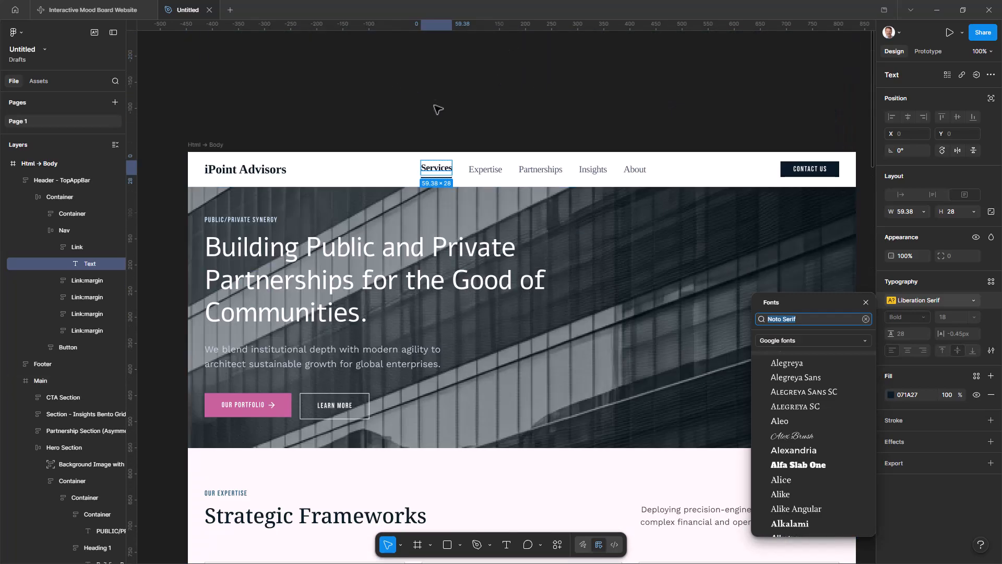
left_click_drag(488, 94, 444, 79)
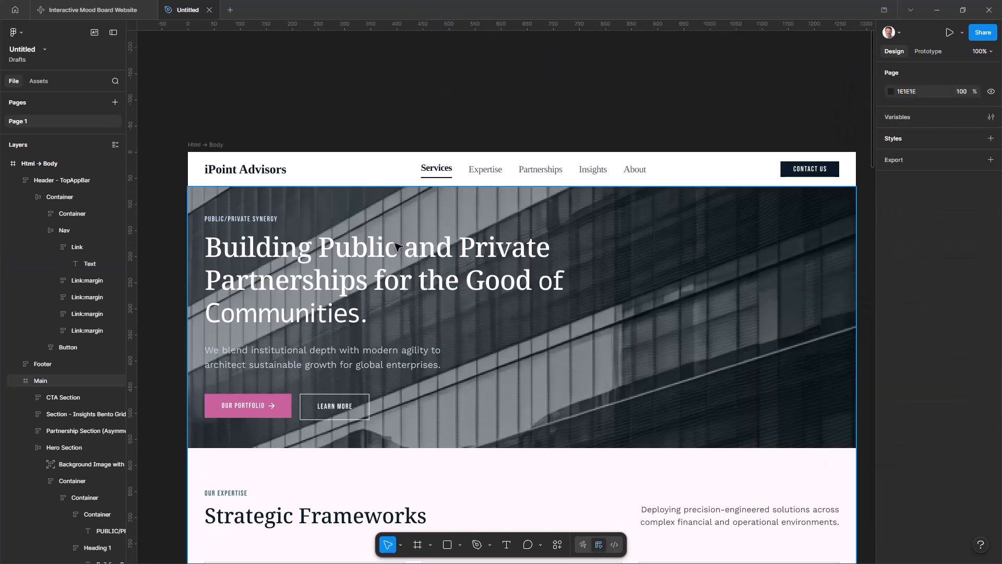
scroll(481, 214, "down", 13)
scroll(541, 183, "up", 6)
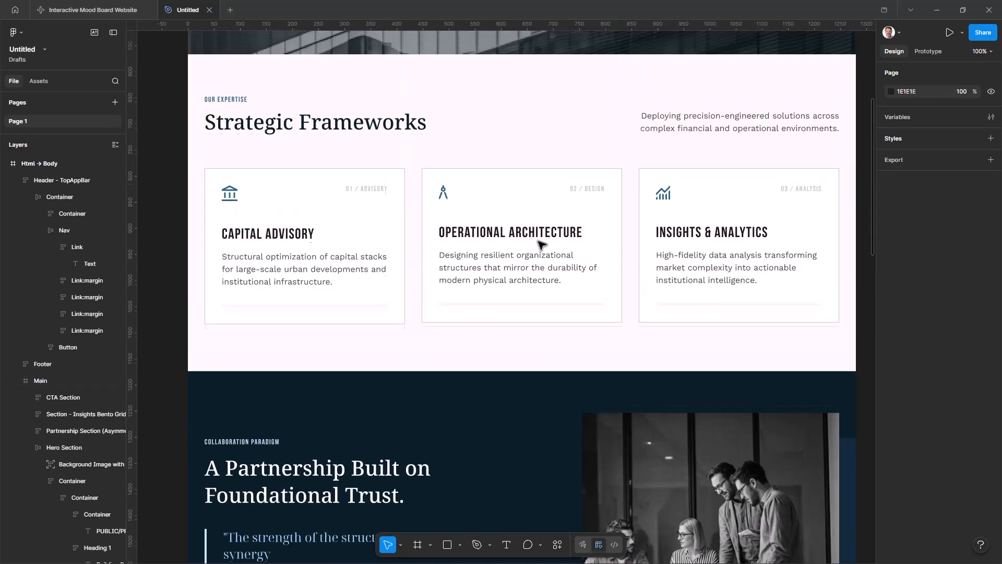
scroll(541, 244, "up", 6)
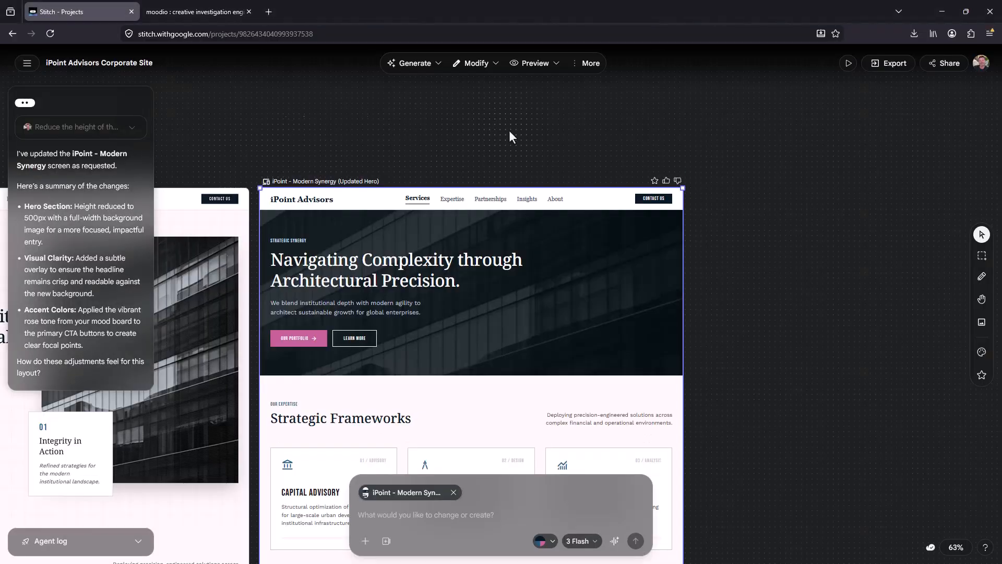
Switch to Stitch and download the iPoint - Modern Synergy (Updated Hero) screen
scroll(509, 130, "down", 2)
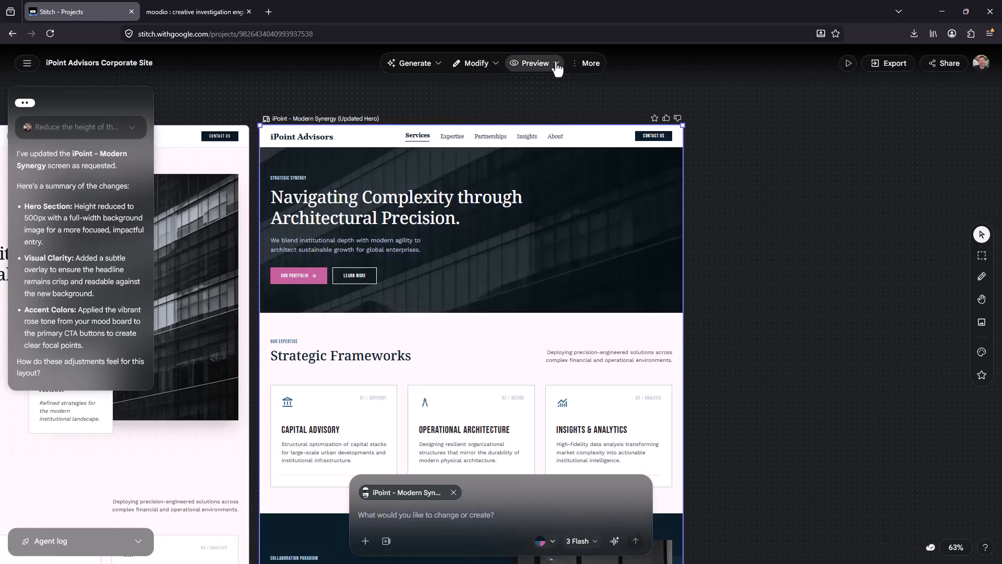
left_click(585, 67)
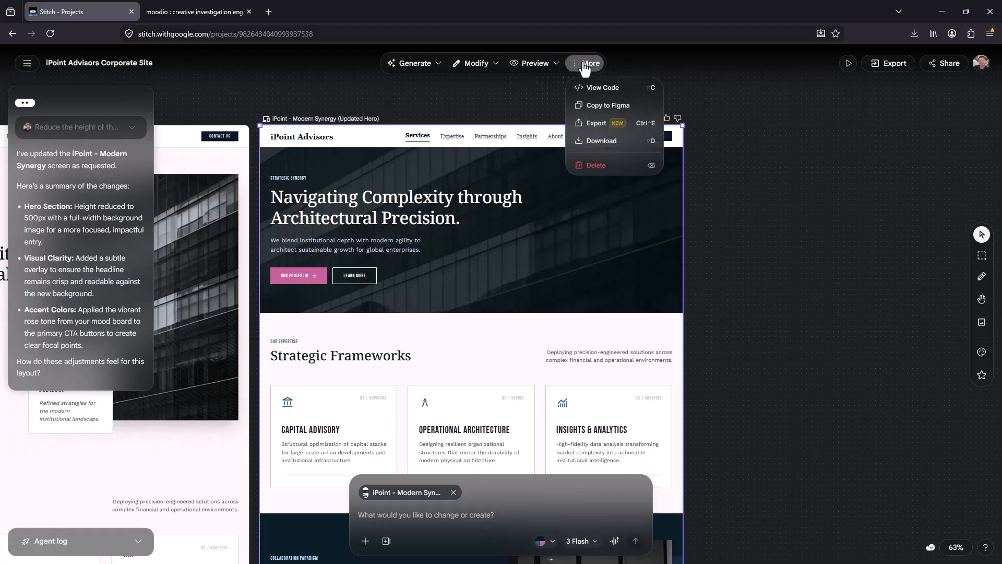
left_click(580, 141)
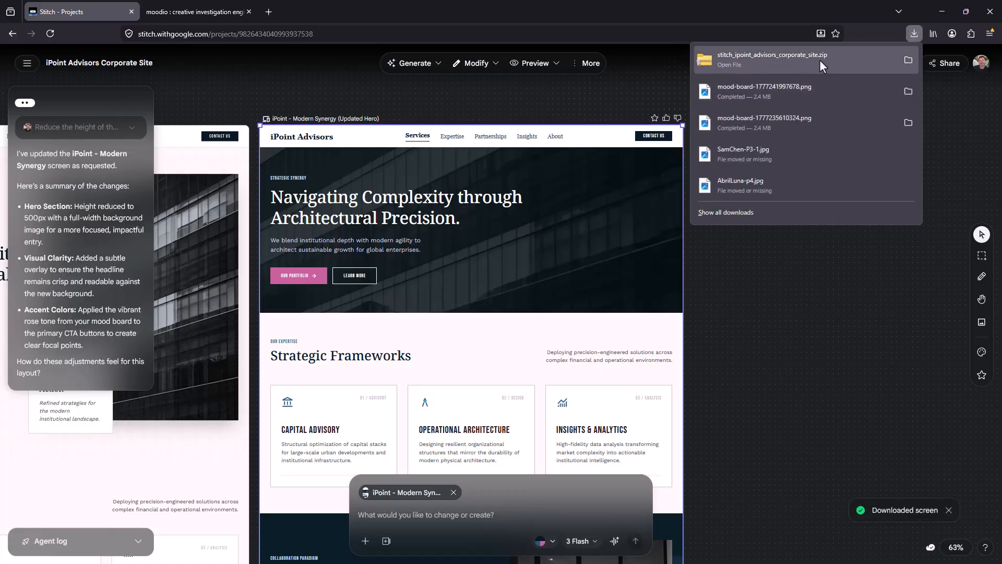
Locate stitch_ipoint_advisors_corporate_site.zip in the Downloads folder and extract all its files
left_click(908, 61)
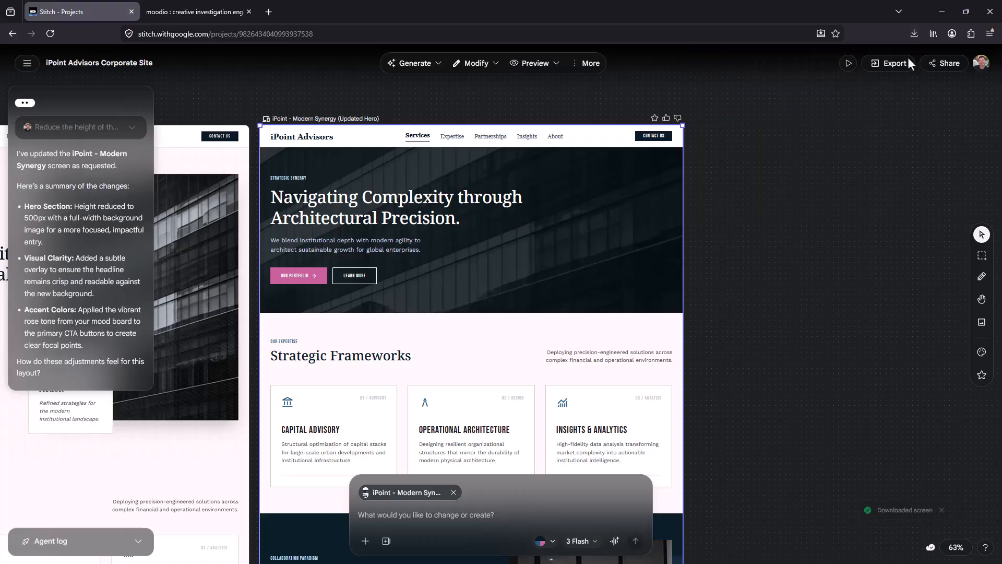
right_click(214, 131)
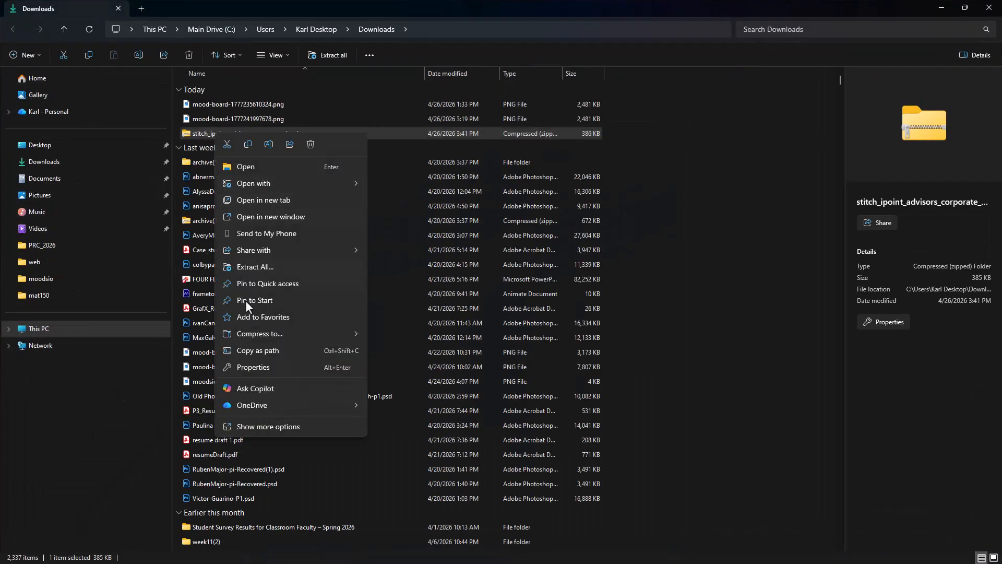
left_click(252, 266)
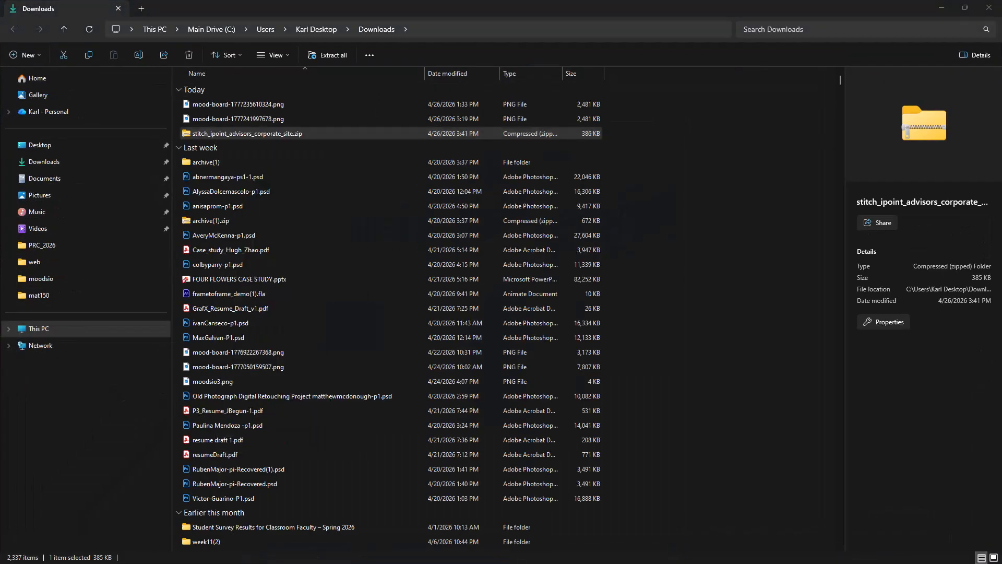
left_click(488, 343)
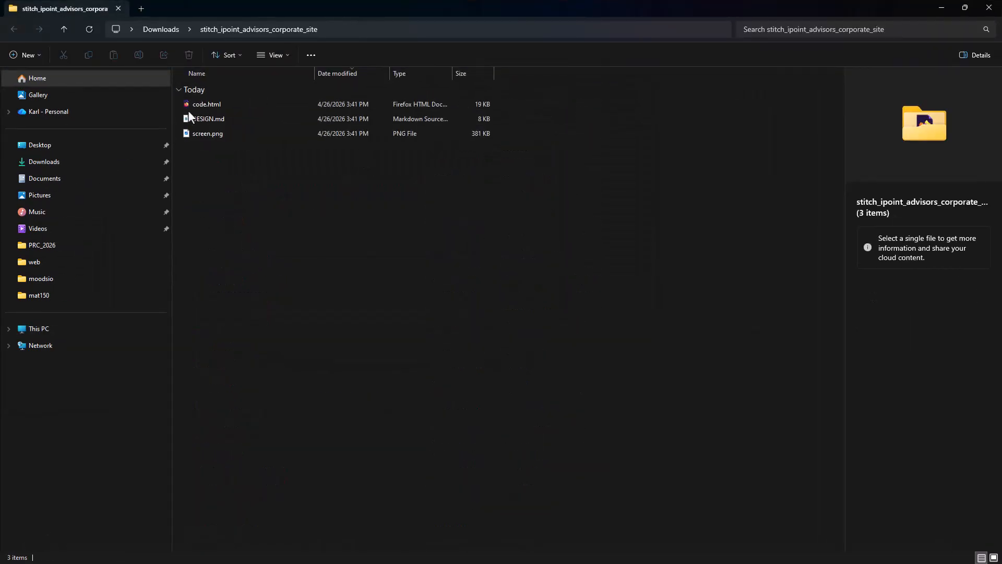
Check the extracted code.html entry, and open DESIGN.md in Visual Studio Code to view the design system definitions
left_click(198, 106)
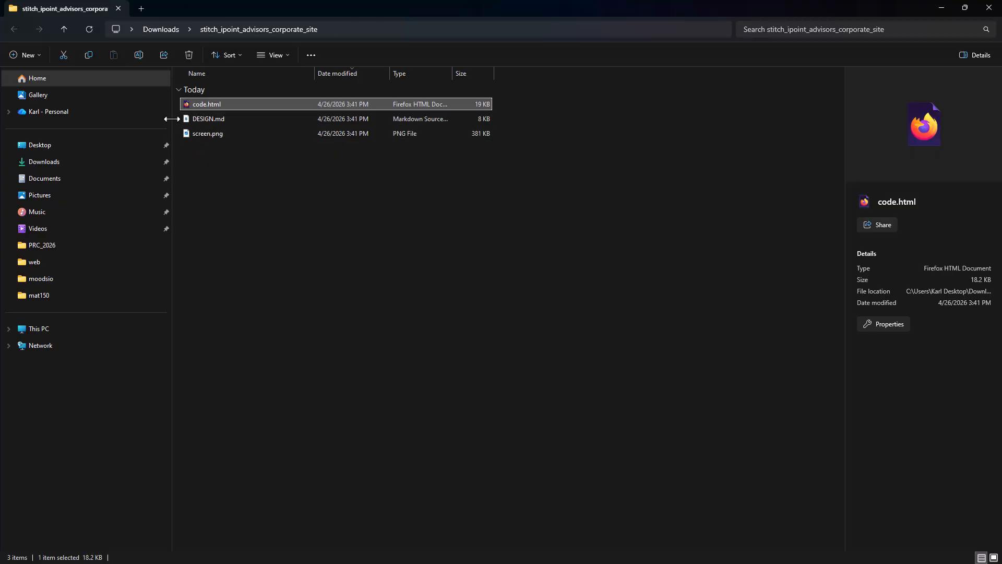
left_click(189, 121)
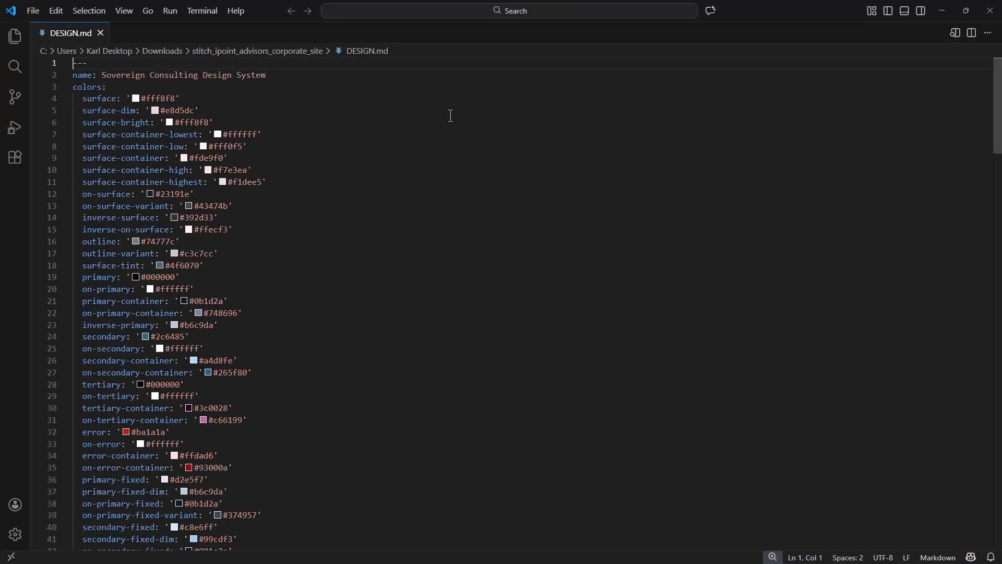
scroll(324, 175, "down", 1)
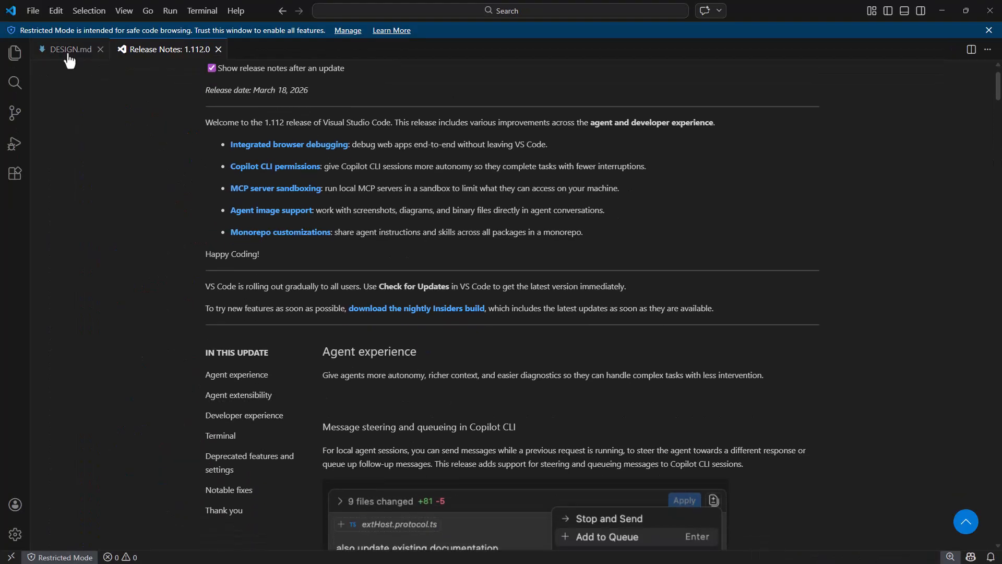
Return to DESIGN.md and examine the Sovereign Consulting Design System name and its color definitions
left_click(65, 51)
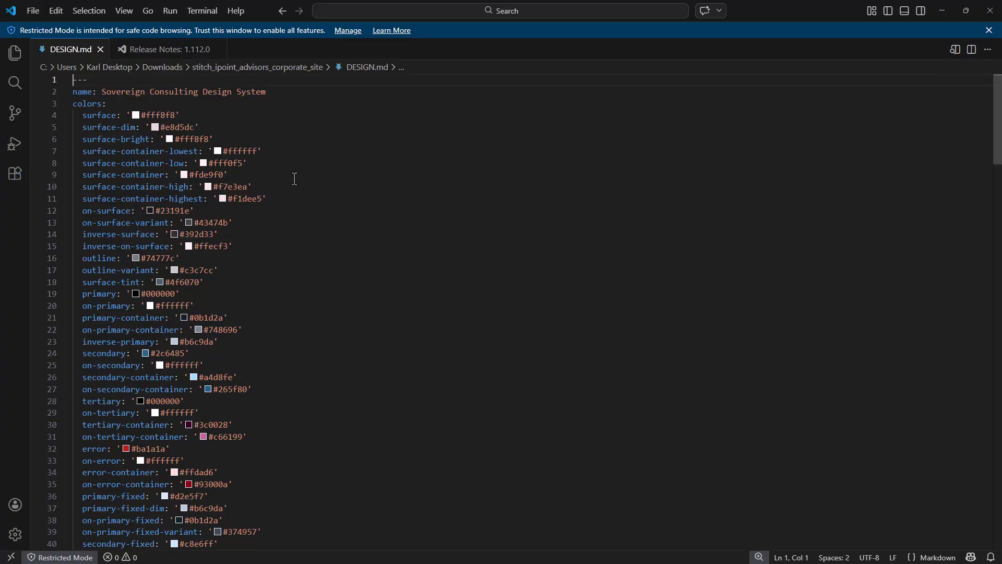
left_click_drag(101, 92, 266, 92)
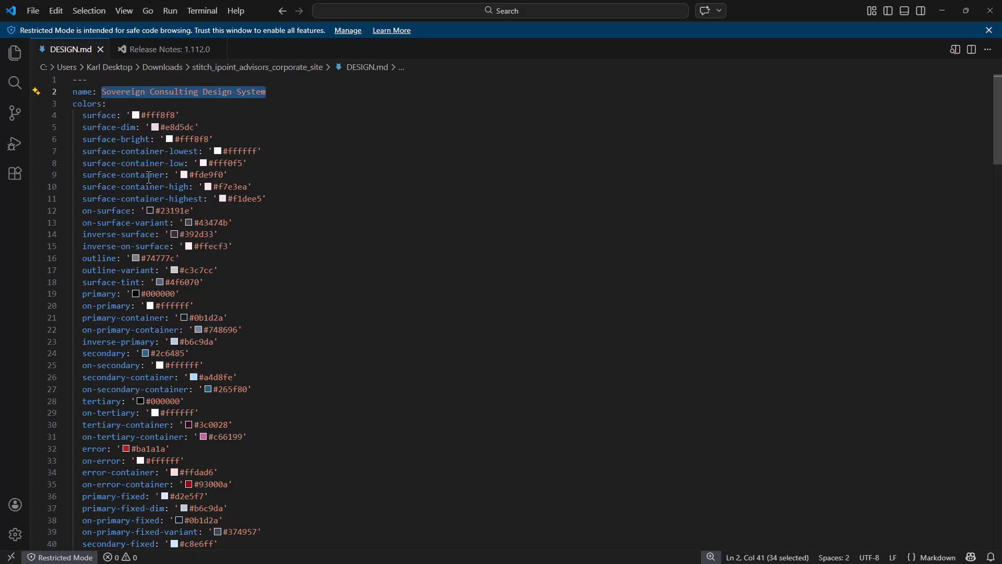
scroll(149, 177, "down", 8)
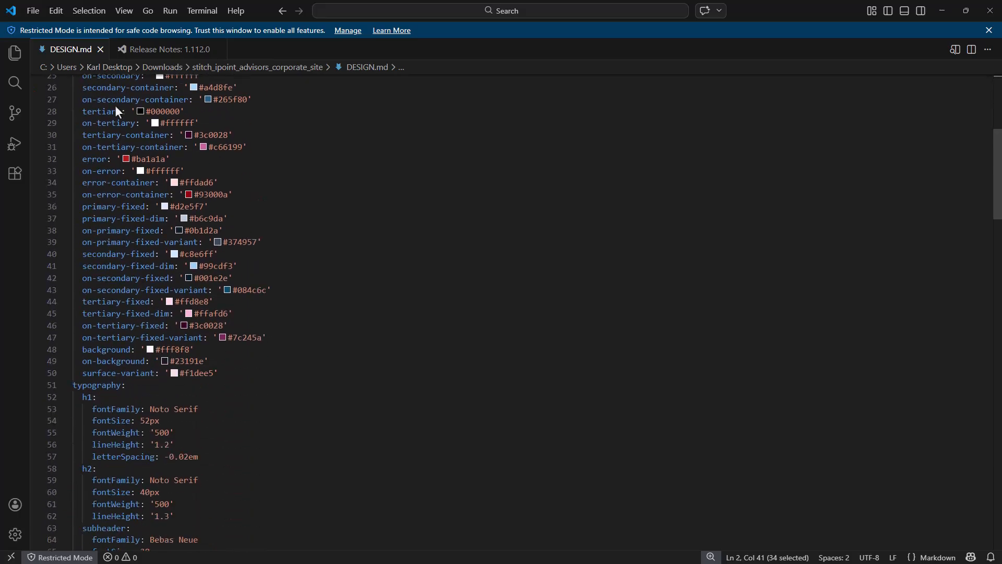
scroll(166, 202, "up", 9)
scroll(166, 202, "down", 4)
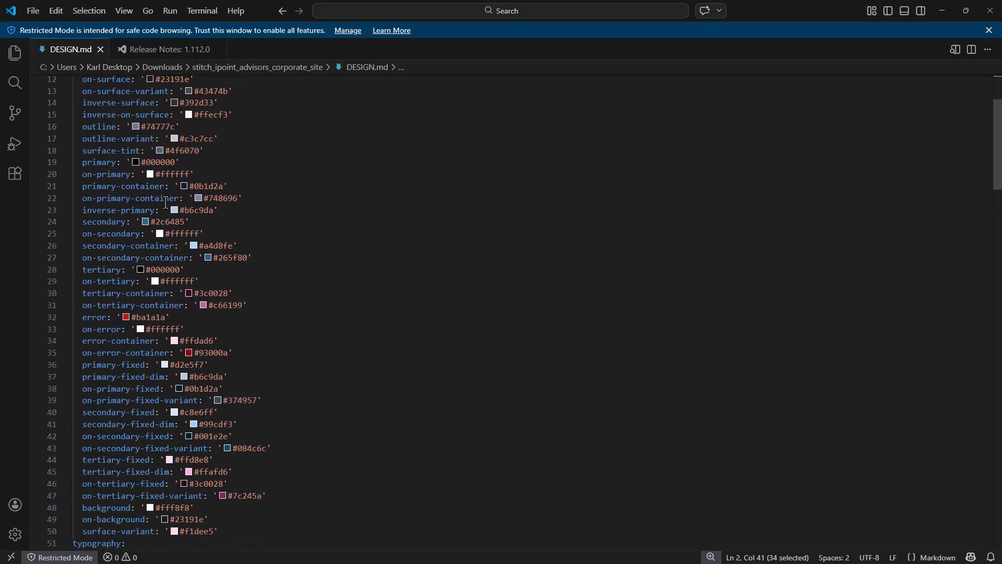
scroll(166, 203, "down", 12)
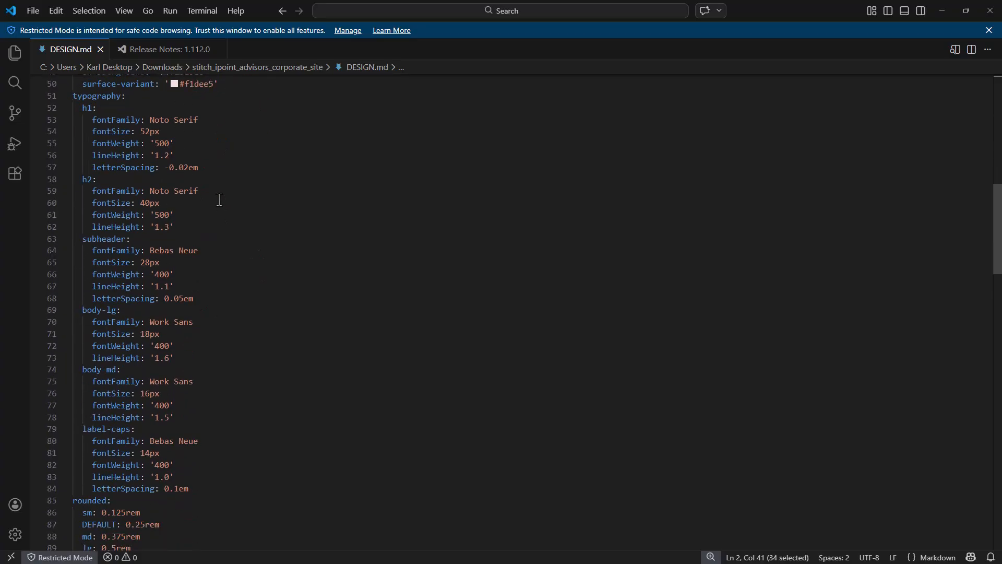
Examine the Noto Serif heading font in DESIGN.md, along with the other typography, spacing, brand style, shape and component guidelines
left_click_drag(150, 119, 199, 120)
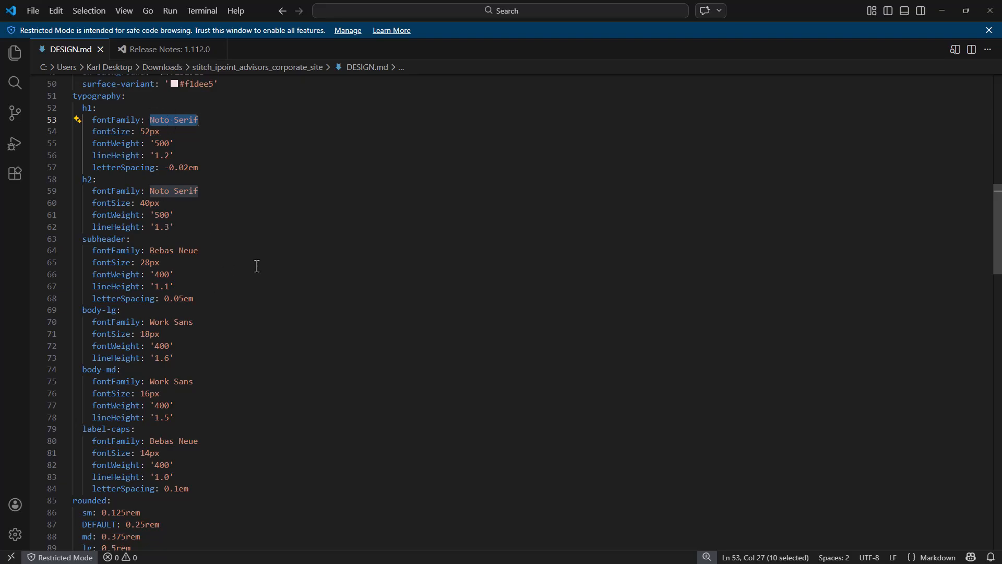
scroll(213, 259, "down", 9)
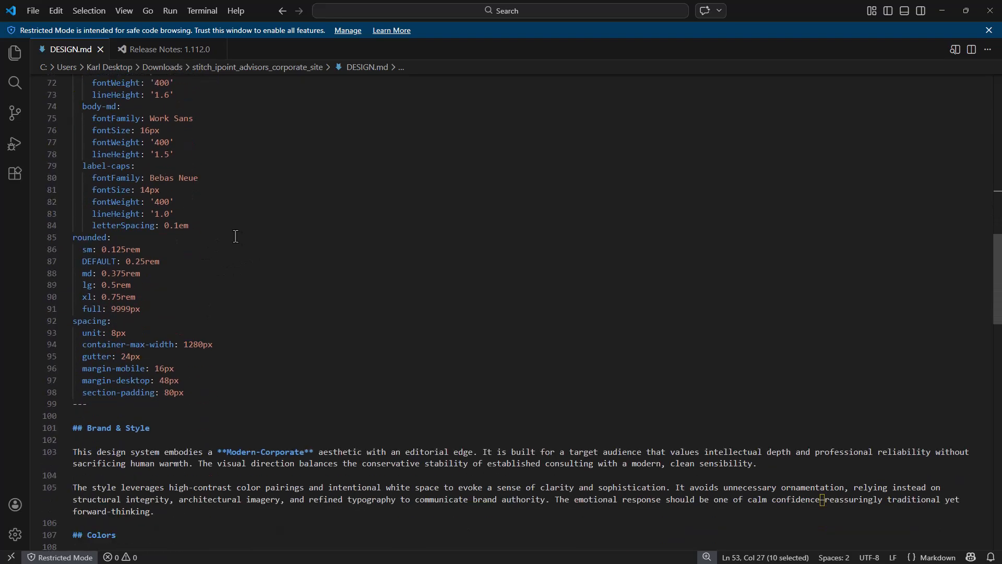
scroll(160, 194, "down", 5)
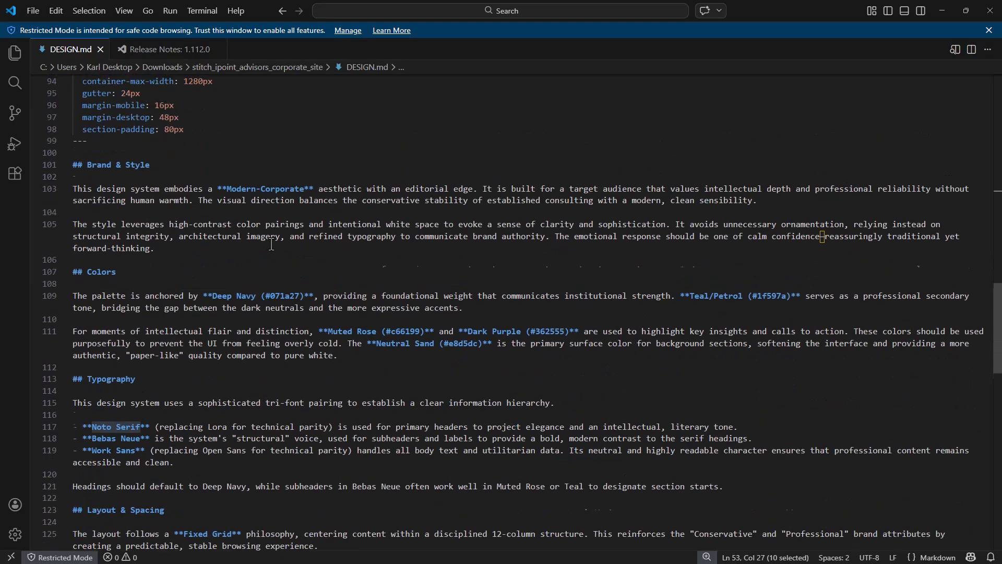
scroll(121, 184, "down", 3)
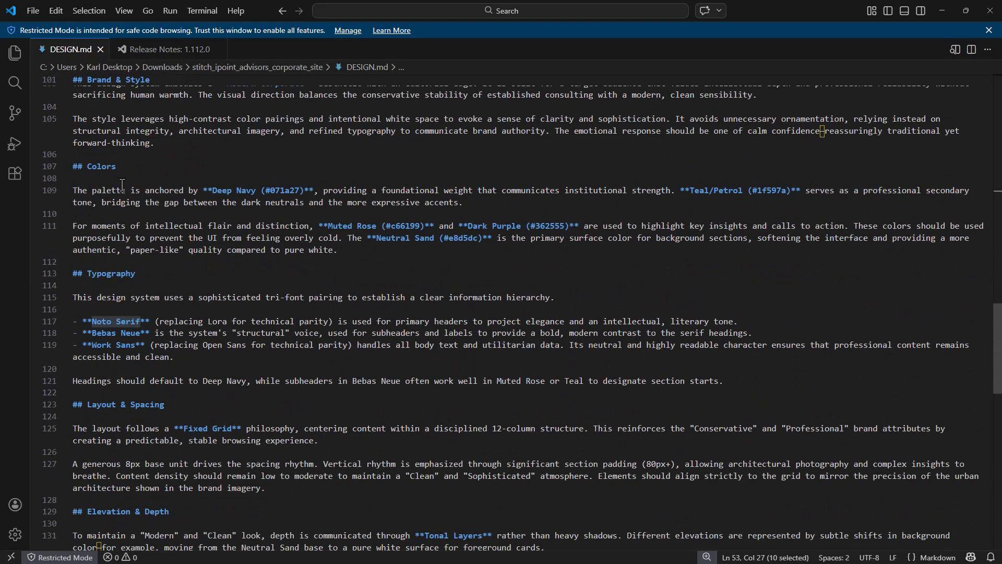
scroll(194, 214, "down", 4)
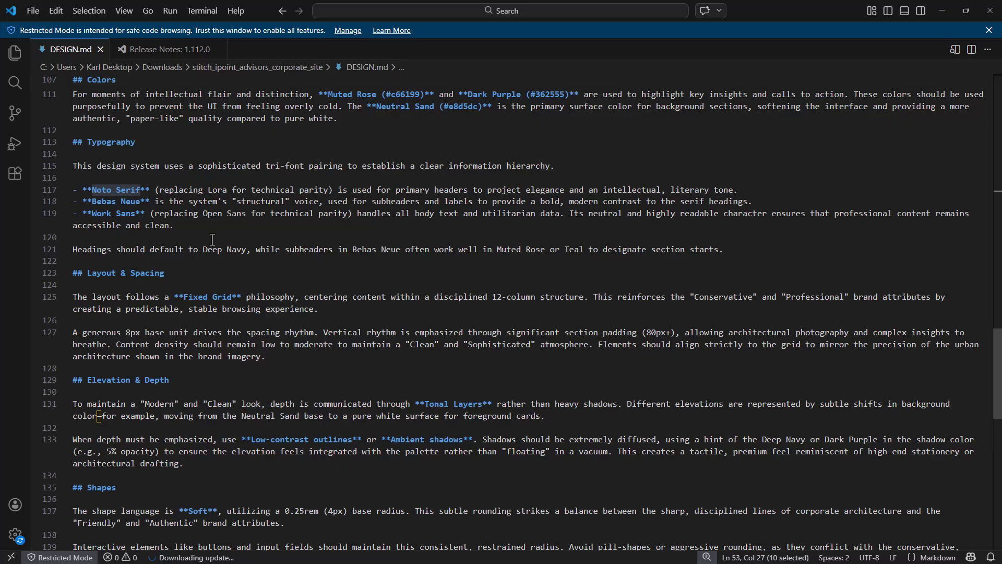
scroll(213, 234, "down", 9)
scroll(248, 271, "up", 4)
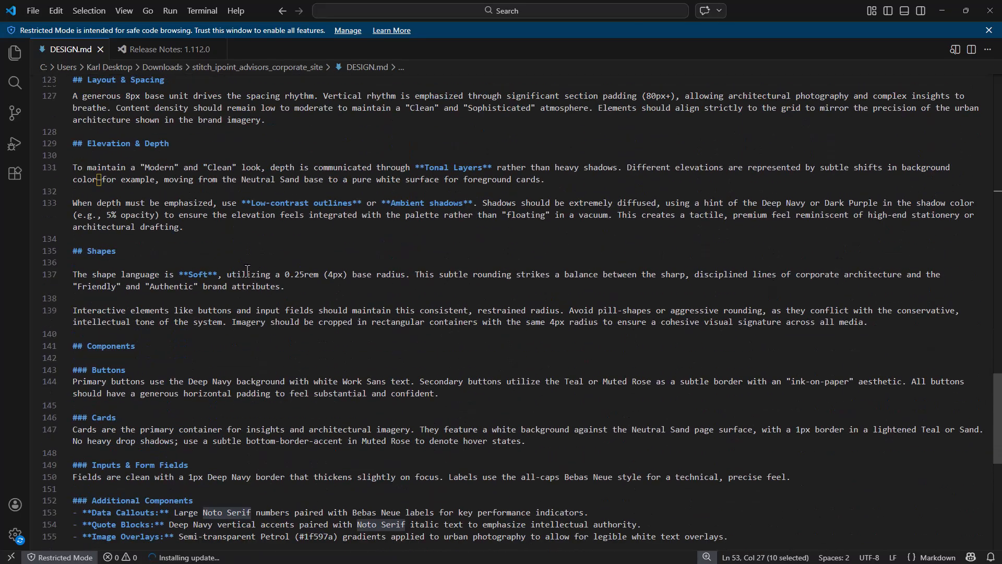
scroll(307, 306, "up", 8)
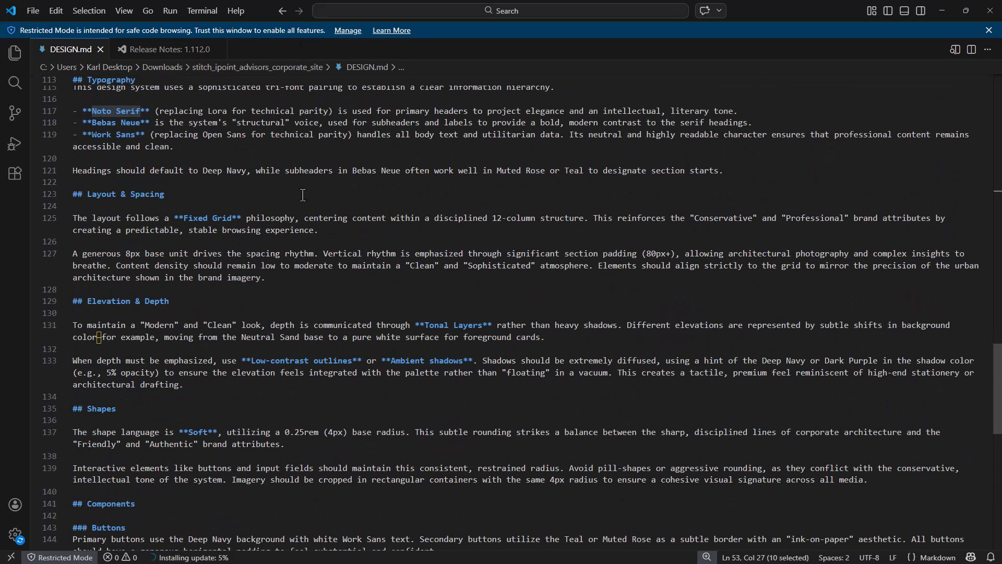
scroll(308, 304, "up", 20)
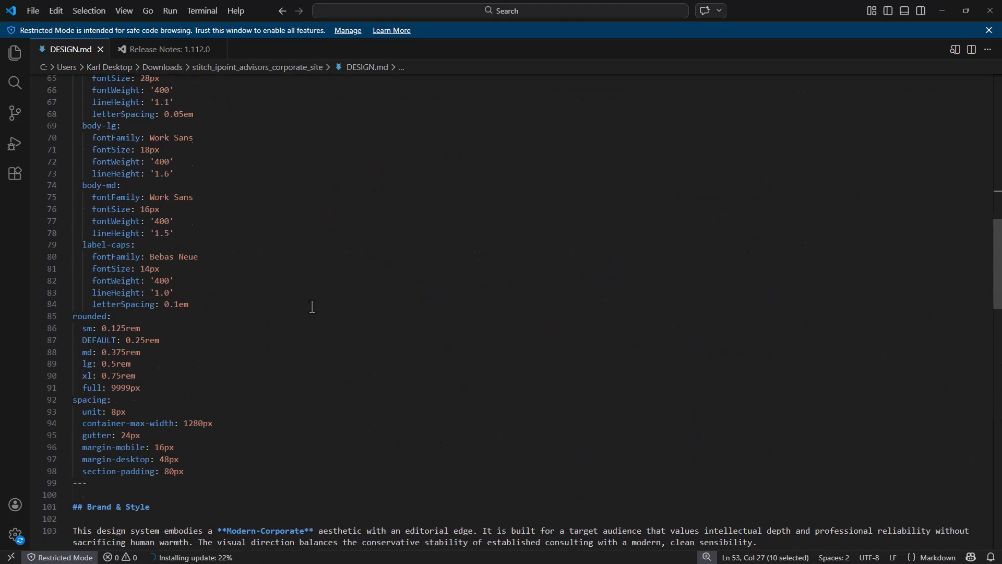
scroll(311, 300, "up", 7)
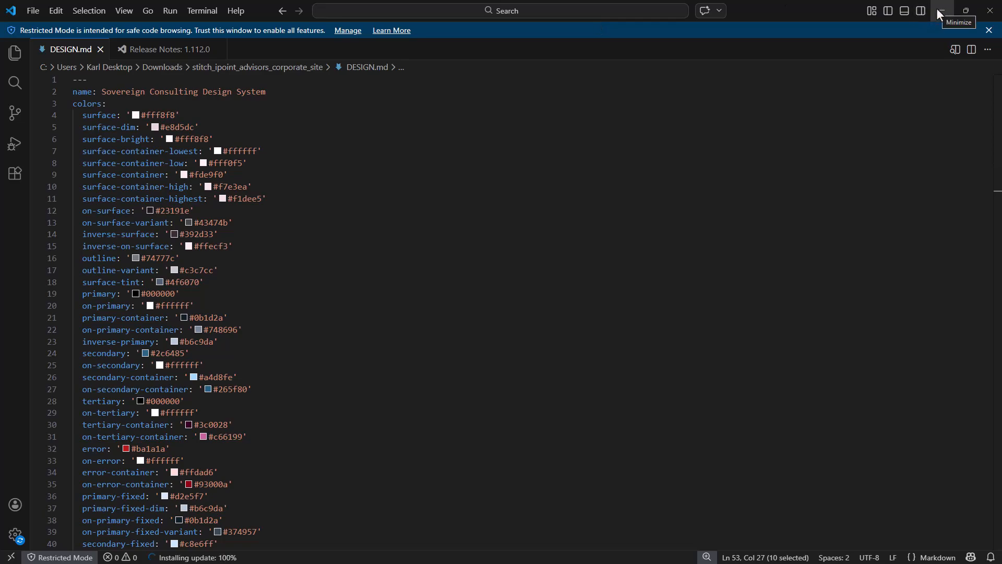
Leave Visual Studio Code, open the extracted code.html in Firefox and review the page down to Architectural Insights
left_click(938, 11)
double_click(201, 104)
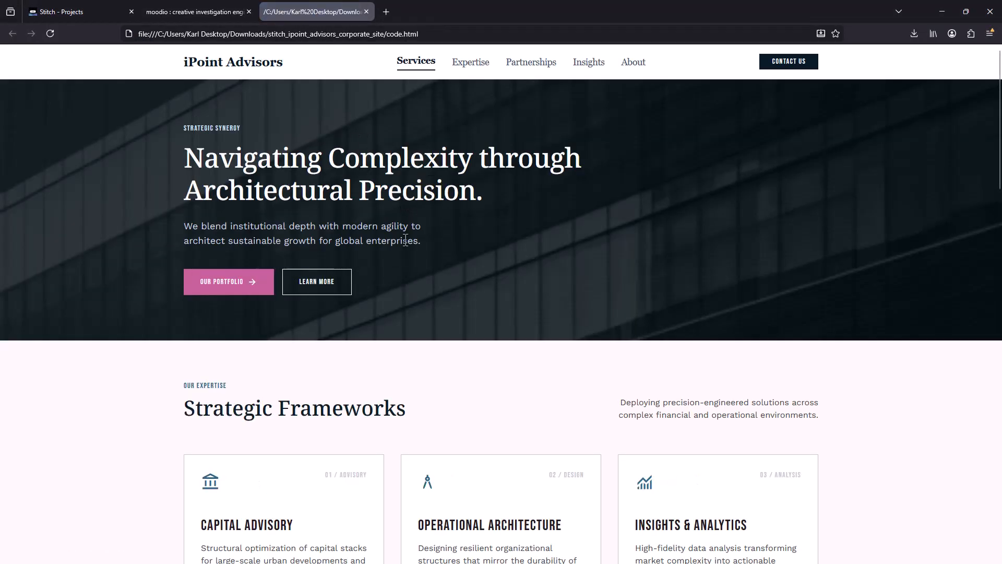
scroll(533, 228, "down", 20)
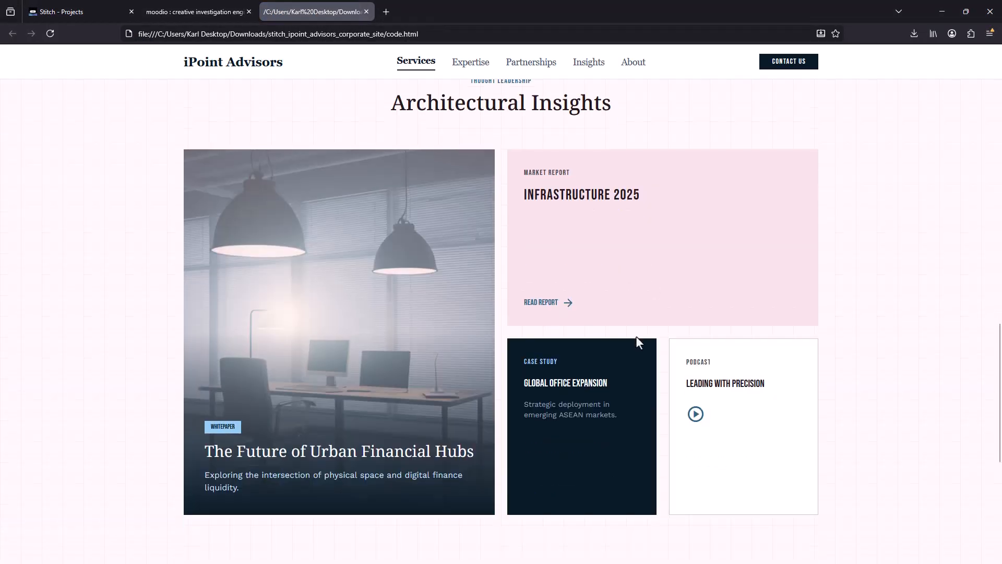
scroll(618, 342, "up", 20)
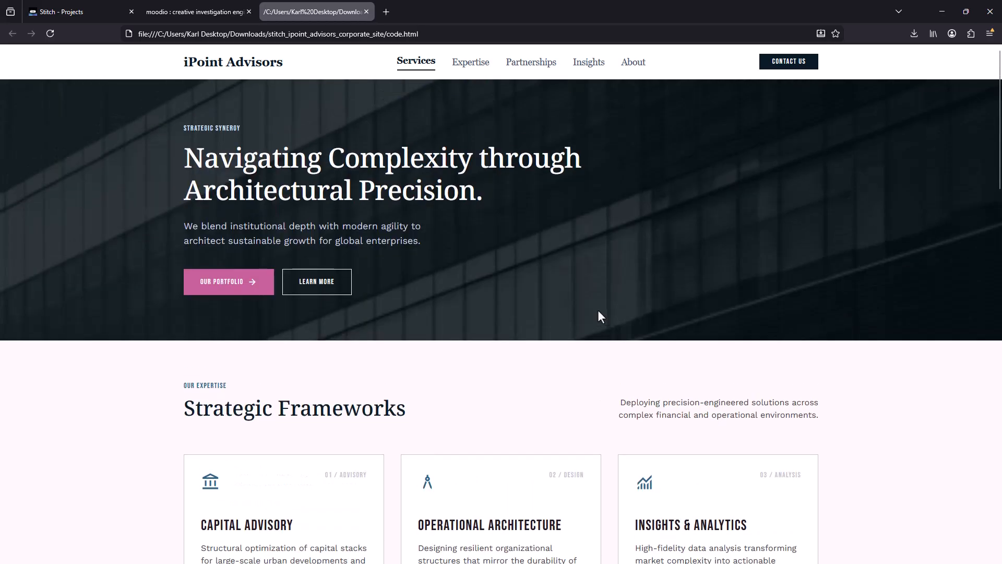
Inspect the hero section in the developer tools and show the page in responsive design mode in a maximized browser window
right_click(716, 125)
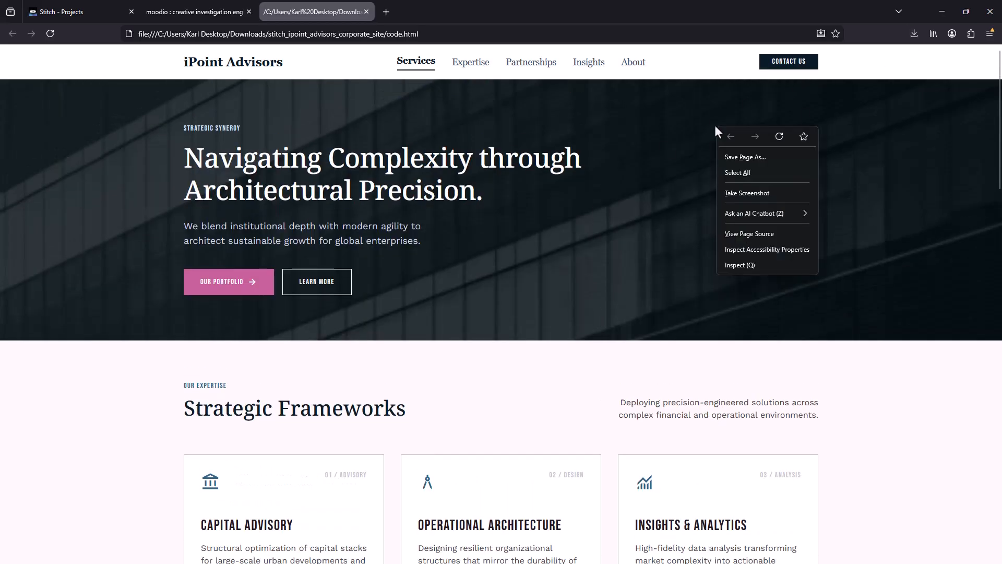
left_click(760, 265)
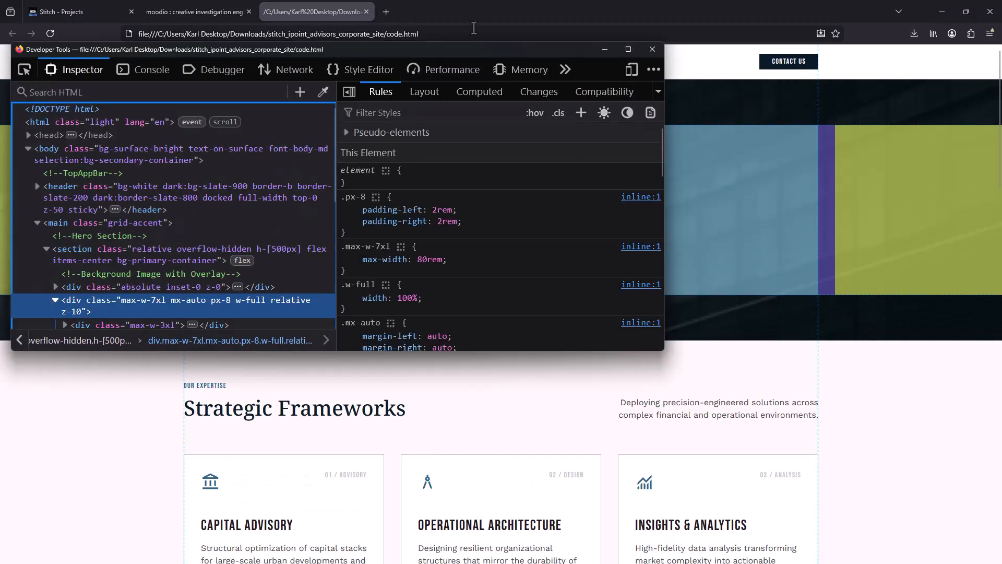
left_click_drag(459, 12, 377, 52)
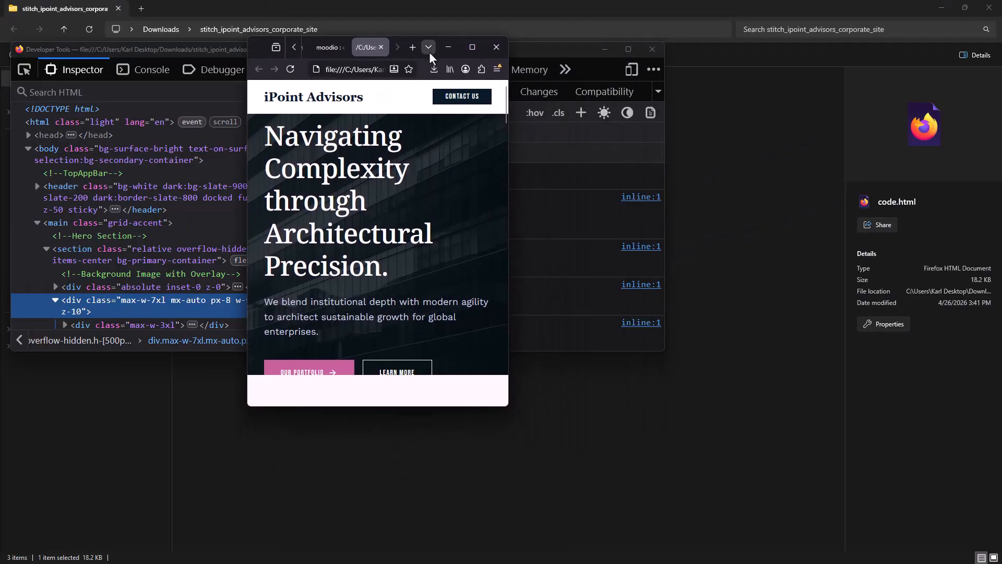
left_click(472, 48)
left_click_drag(503, 11, 837, 176)
left_click(633, 70)
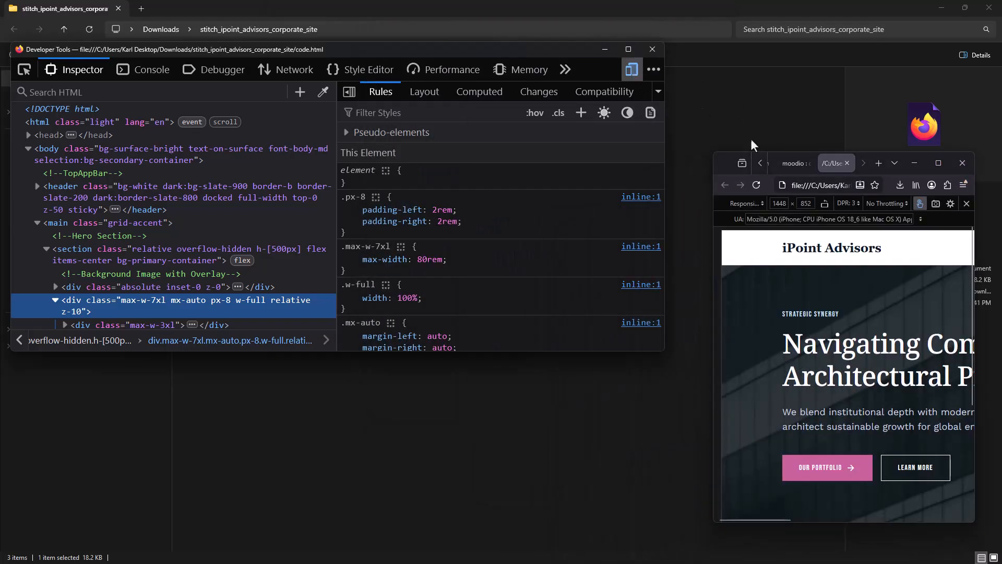
left_click(939, 162)
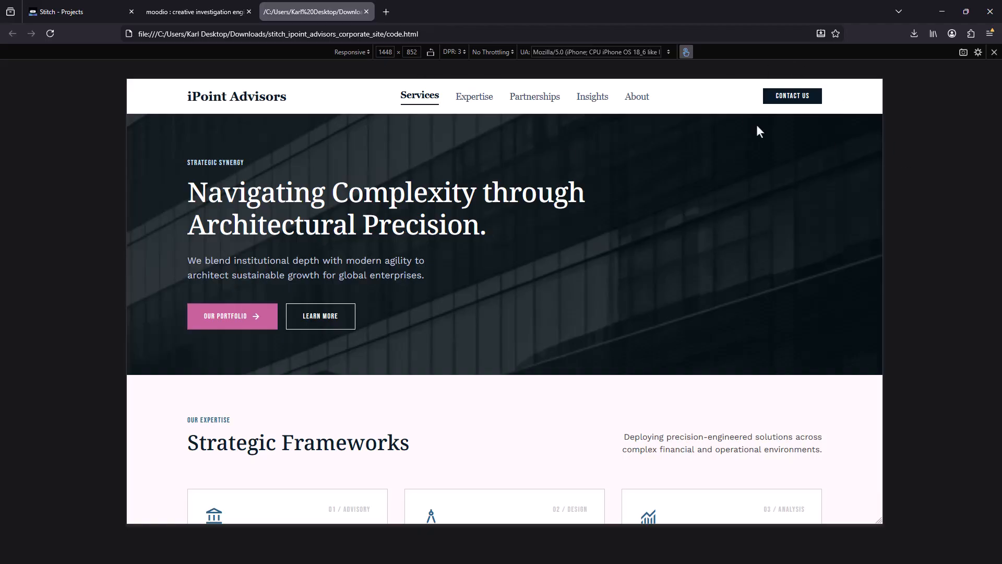
Test the responsive layout at viewport widths of about 698 px and 1638 px, and review the page sections at the wider size
left_click_drag(883, 150, 687, 170)
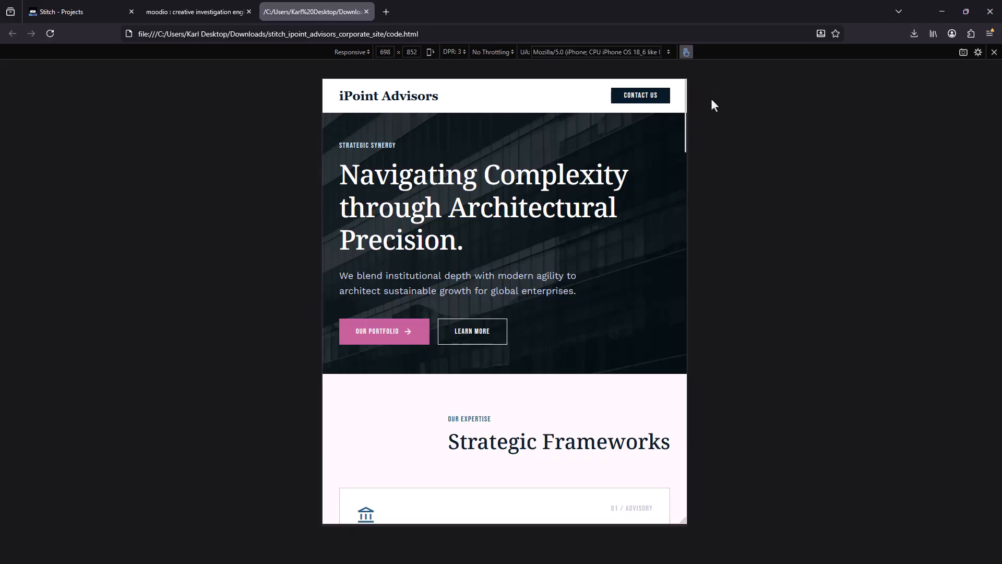
left_click_drag(687, 127, 931, 162)
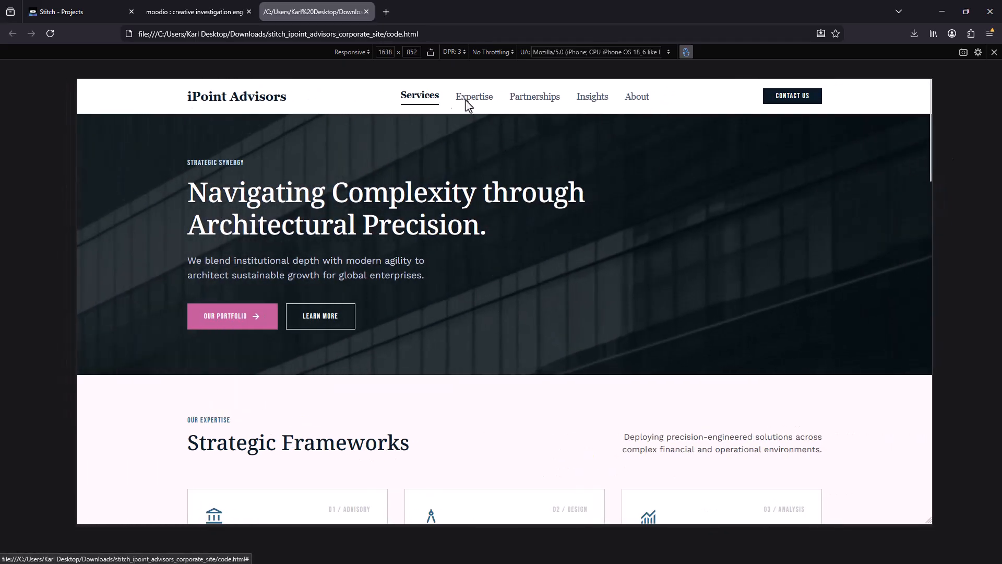
scroll(334, 320, "down", 3)
scroll(350, 324, "down", 4)
scroll(358, 320, "up", 2)
scroll(435, 384, "down", 15)
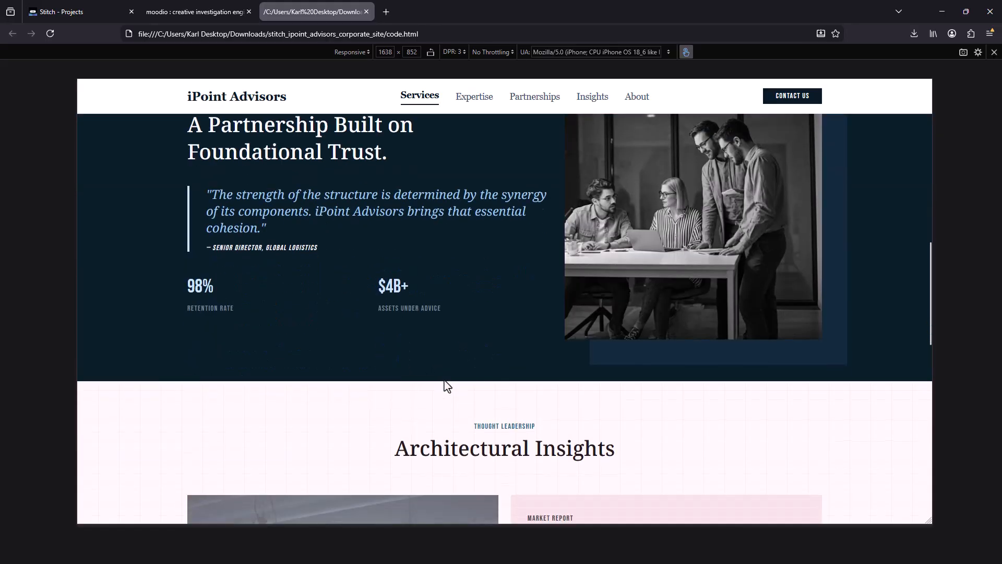
scroll(462, 369, "up", 20)
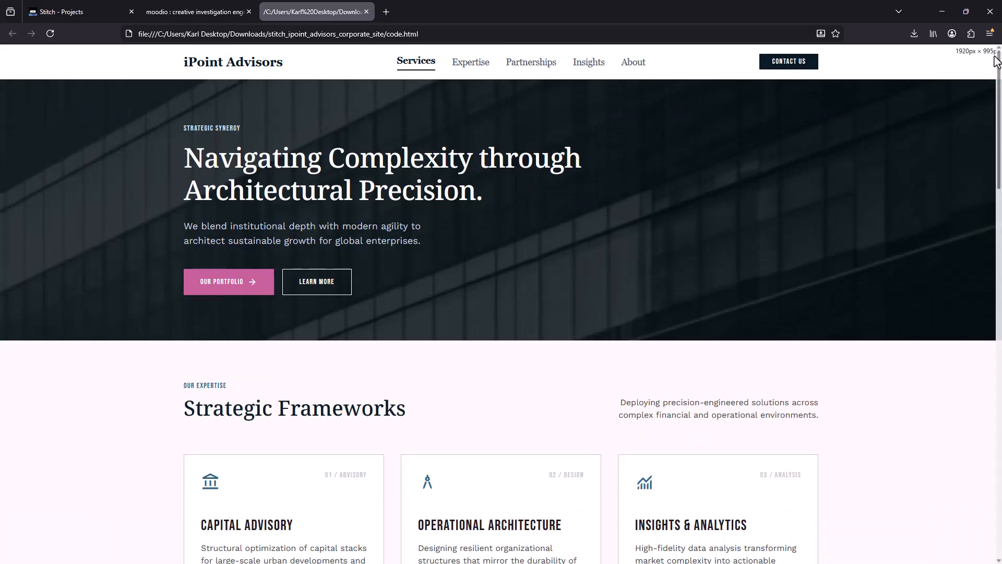
Exit responsive design mode, inspect the hero's background overlay and enlarge the developer tools window to show the HTML structure
left_click(994, 52)
right_click(656, 118)
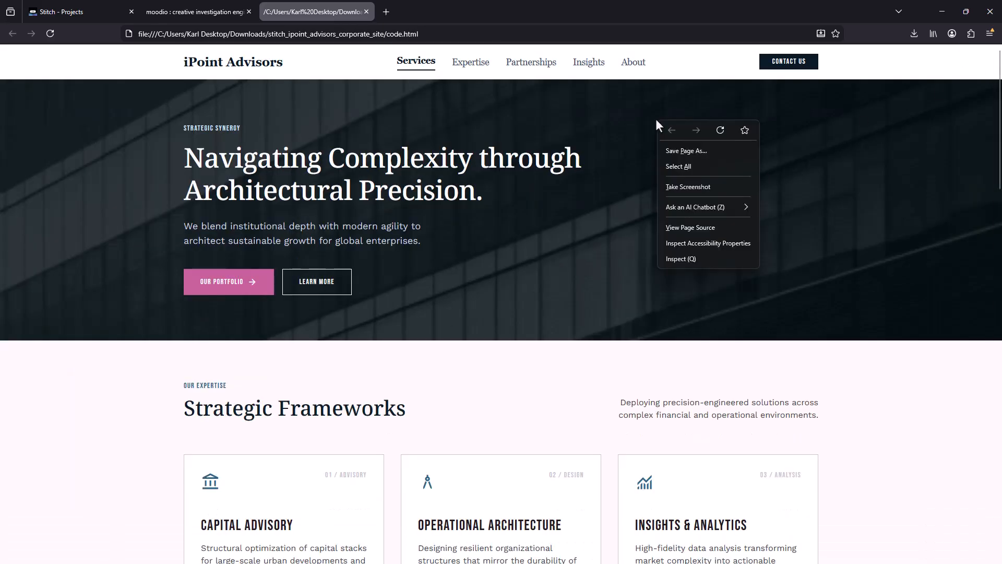
left_click(685, 260)
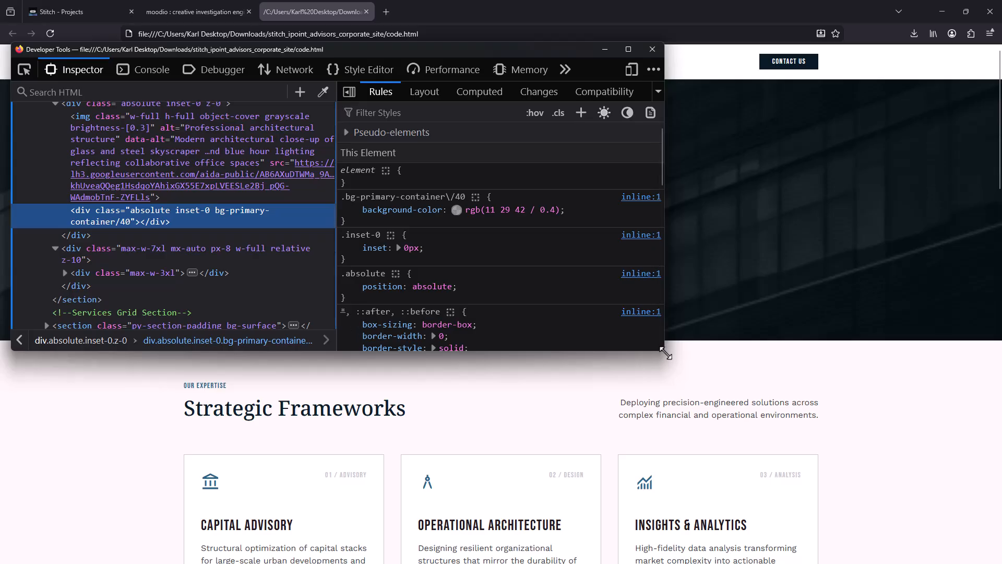
left_click_drag(667, 356, 999, 491)
scroll(499, 245, "up", 3)
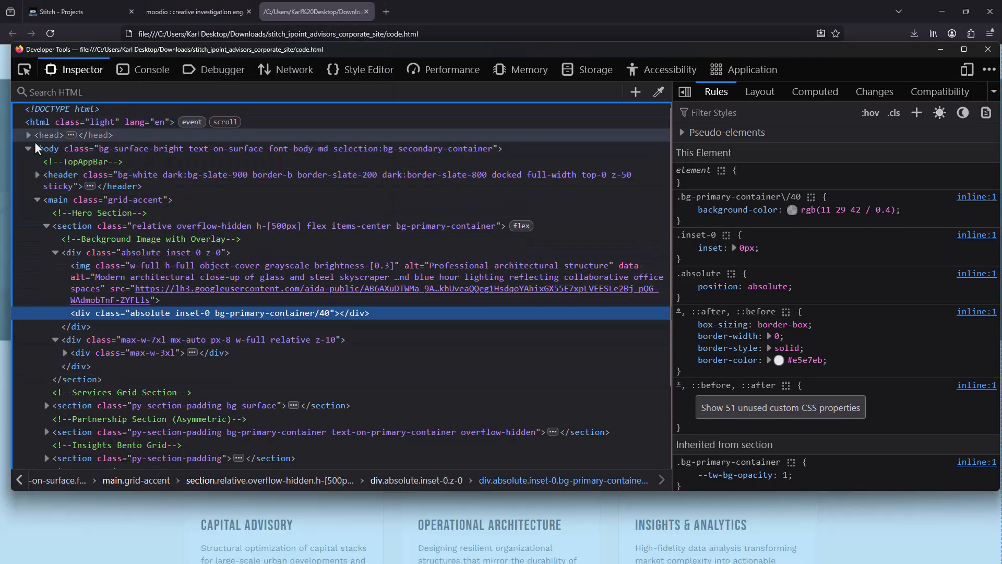
Expand the head element, examine the viewport meta tag and the Bebas Neue and Work Sans font link, and collapse it again
left_click(29, 135)
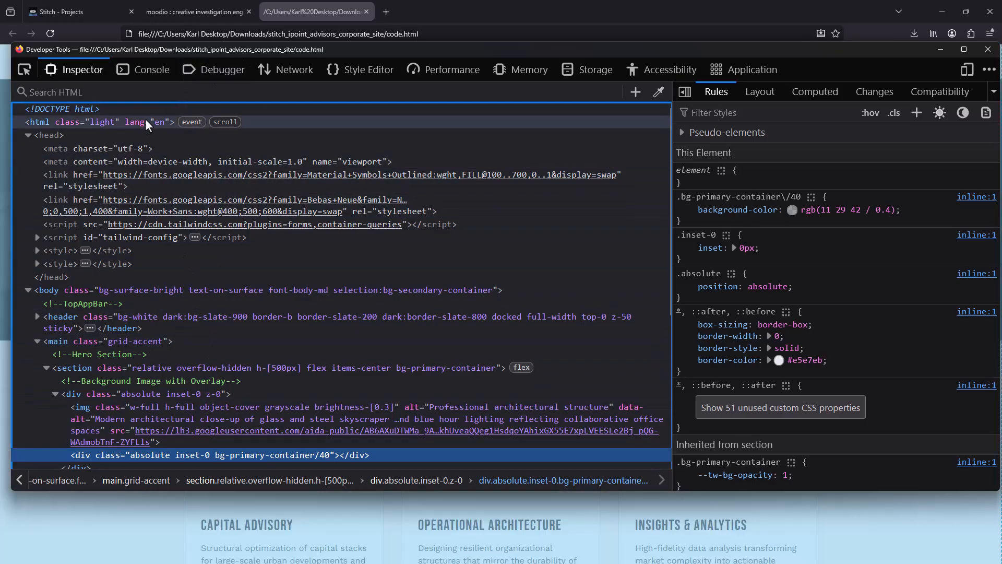
left_click(134, 161)
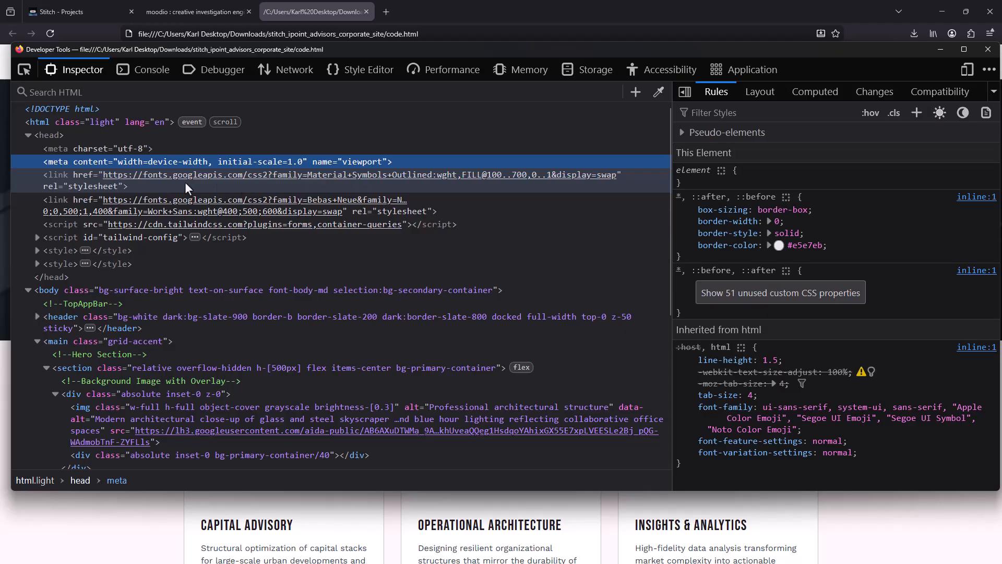
left_click(163, 206)
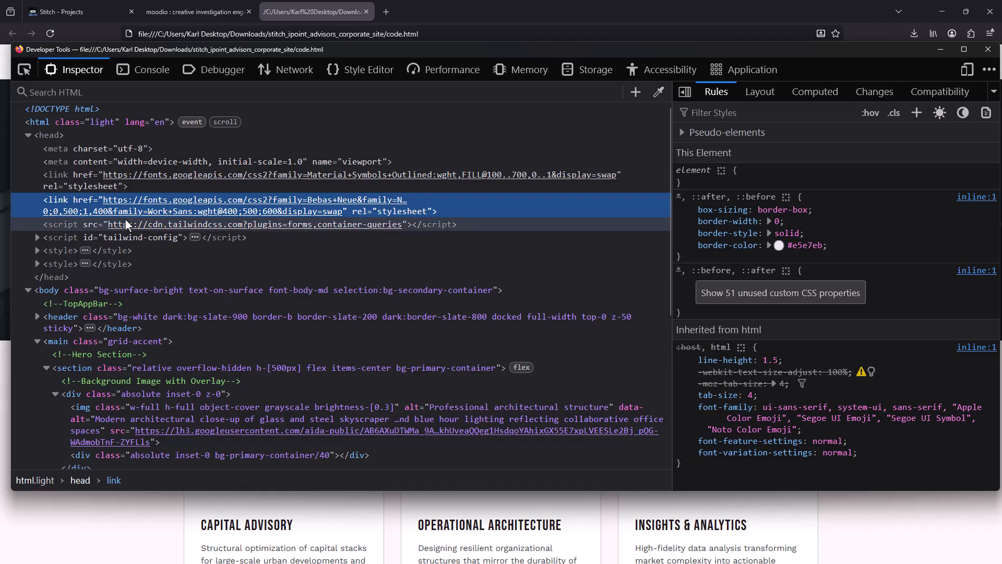
left_click(28, 135)
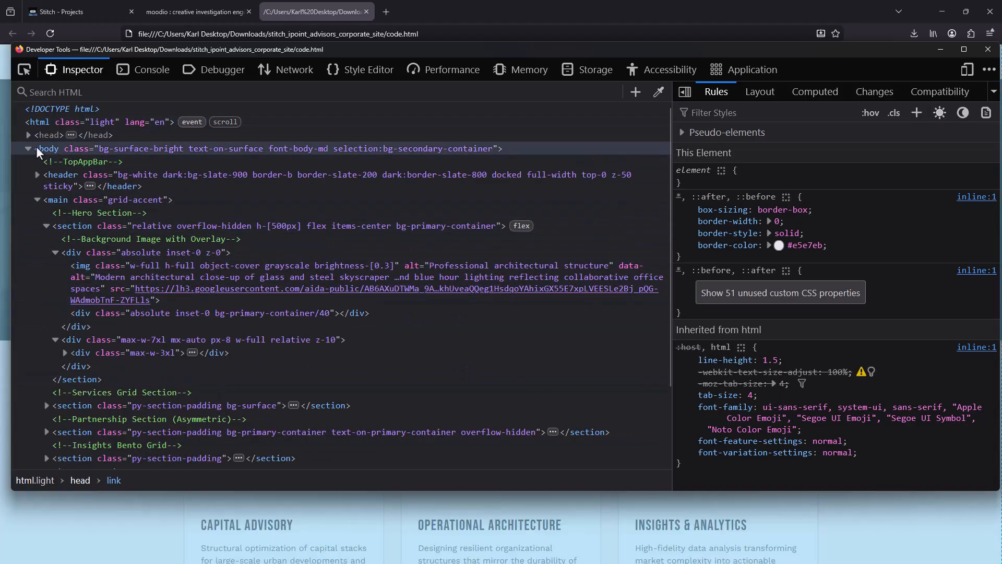
Collapse and re-expand the body element, and expand the header under TopAppBar to examine its markup
left_click(28, 150)
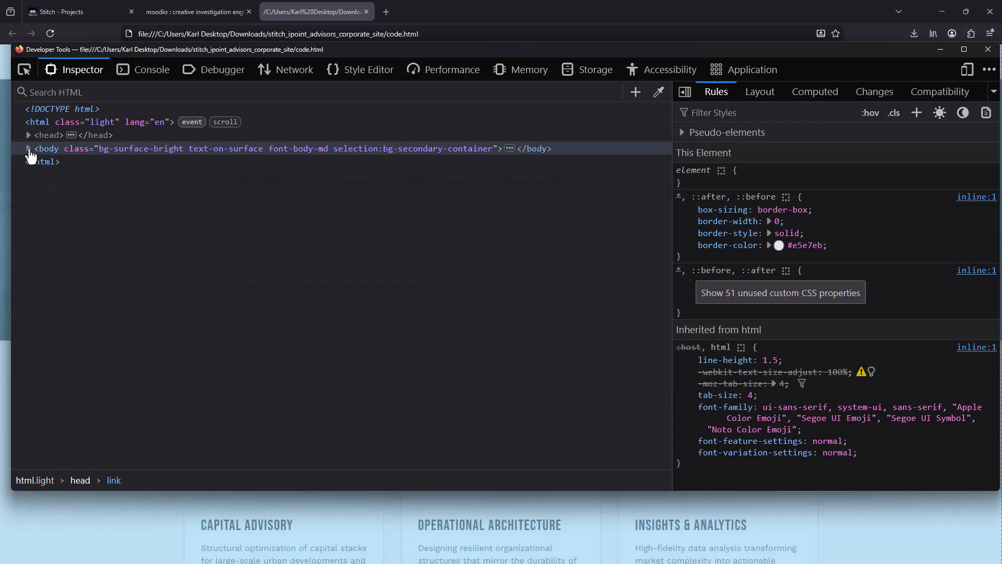
left_click(28, 150)
left_click(37, 175)
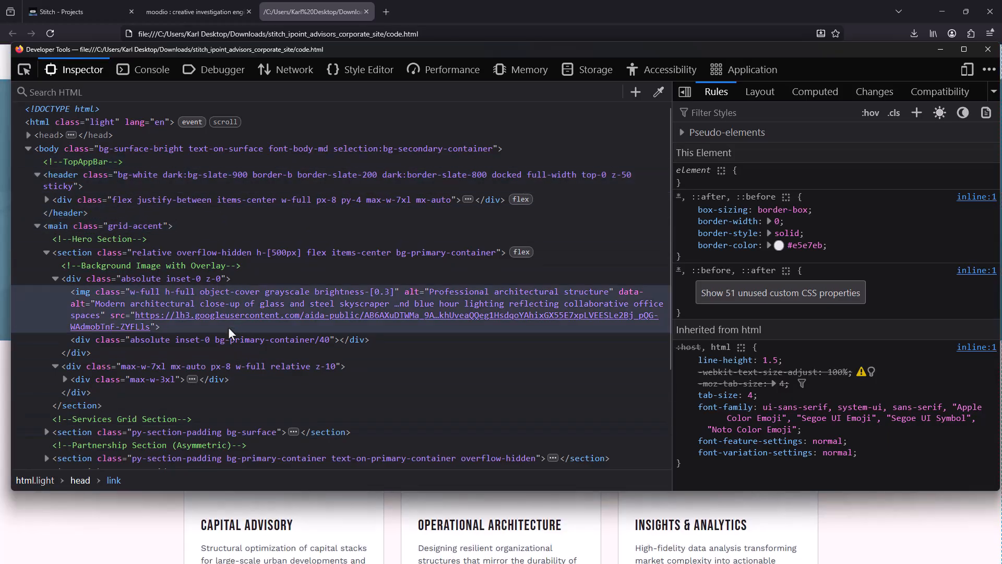
Select the header element under TopAppBar and expand its flex container to examine the nested logo, navigation and button markup
scroll(339, 341, "down", 3)
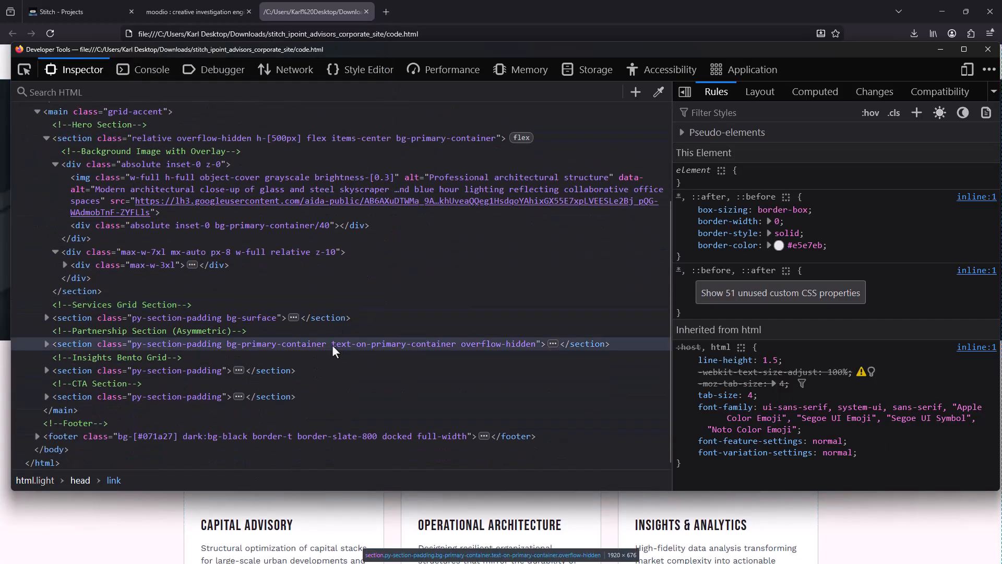
scroll(331, 344, "up", 3)
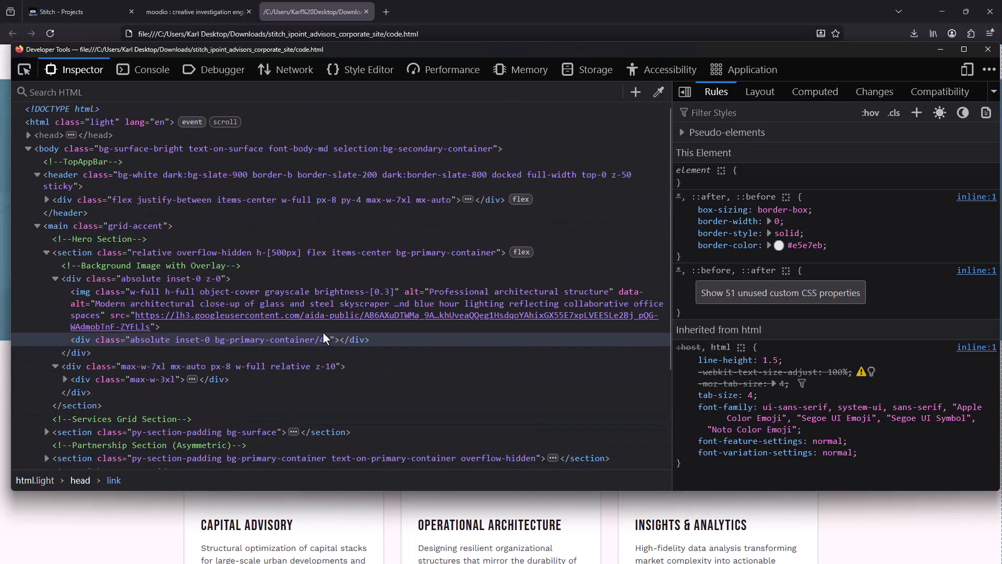
left_click(38, 177)
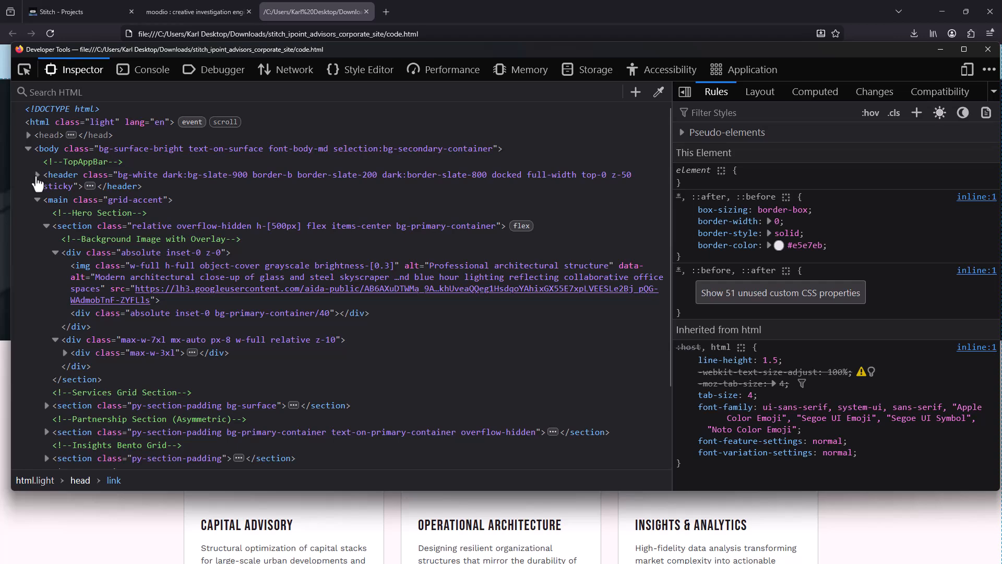
left_click(38, 176)
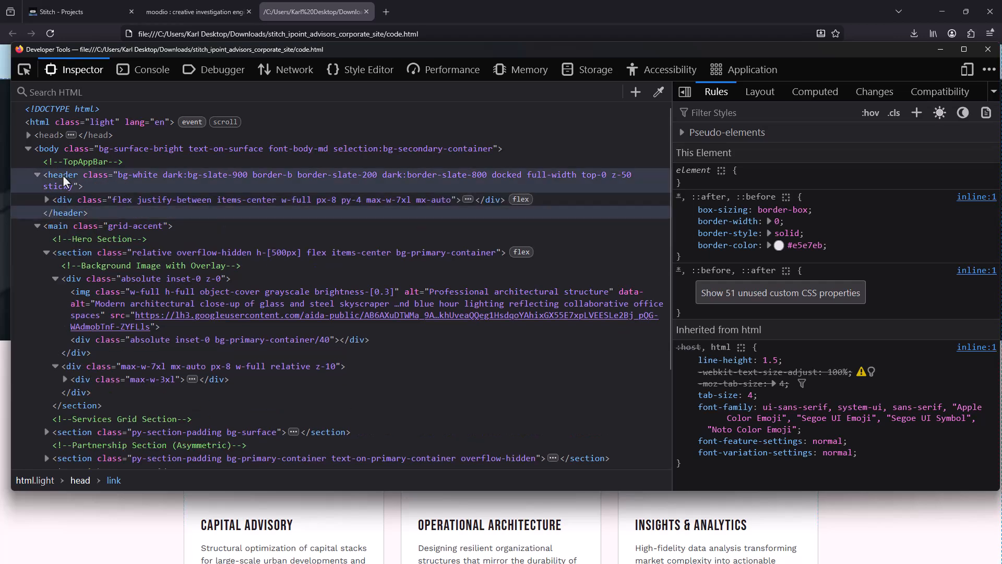
left_click(63, 176)
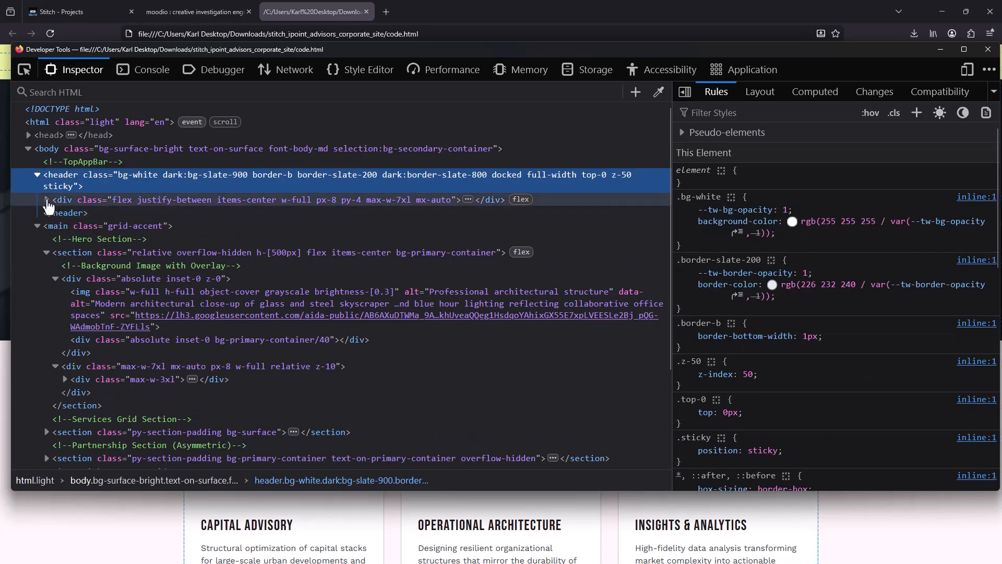
left_click(47, 200)
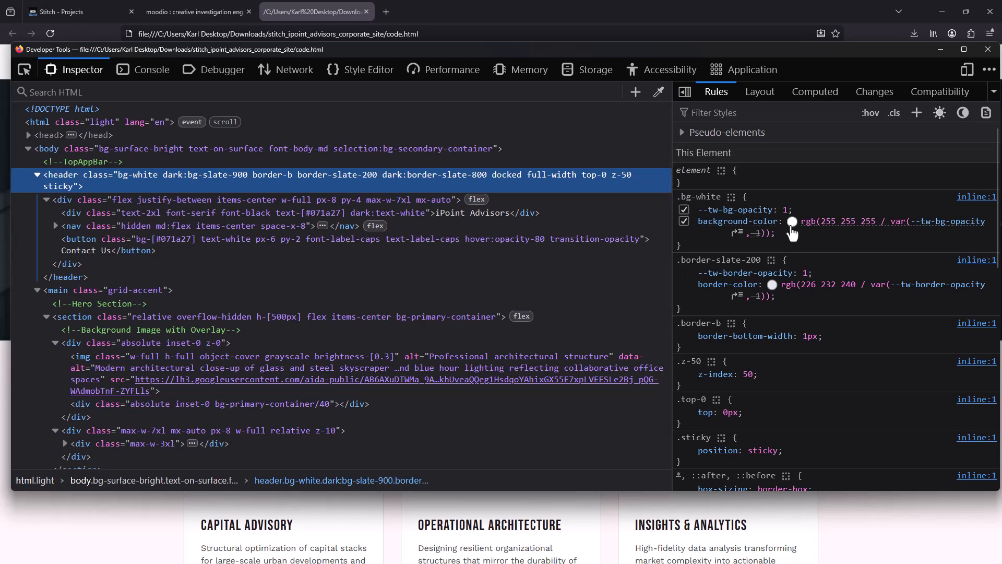
Review the CSS rules applied to the header, uncover the page header behind the developer tools window, and close the developer tools
scroll(844, 319, "down", 5)
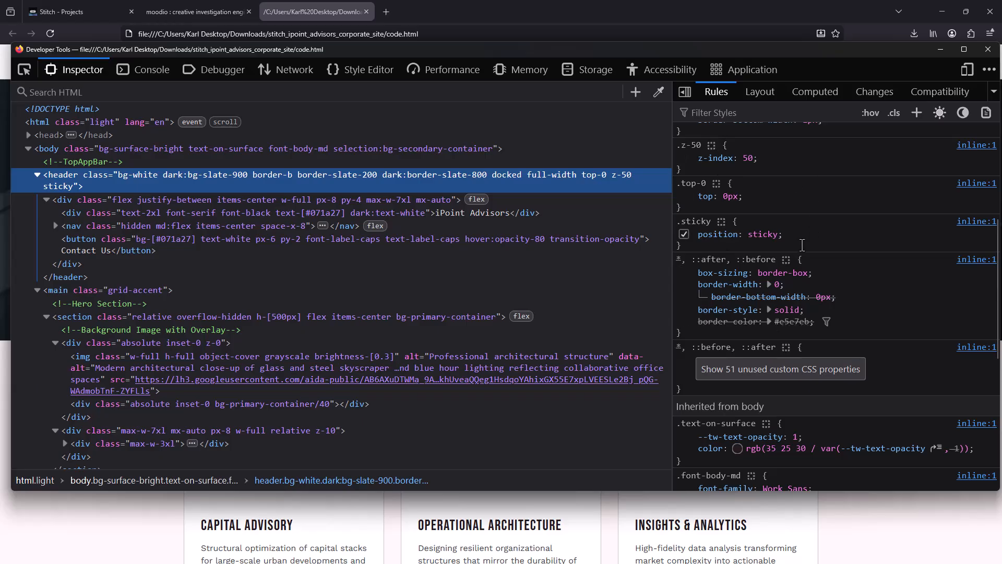
scroll(802, 246, "down", 3)
scroll(802, 254, "up", 8)
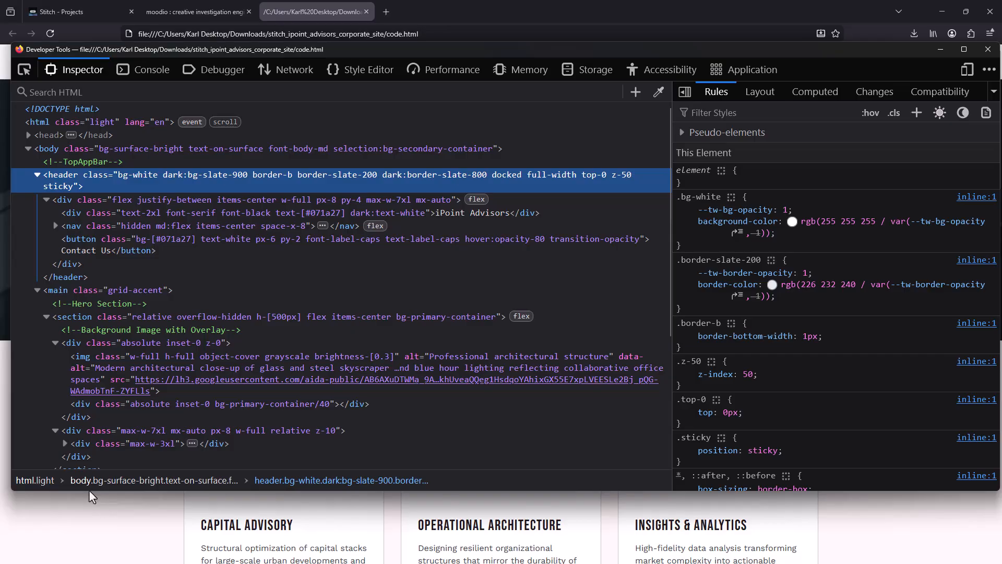
left_click_drag(52, 54, 51, 104)
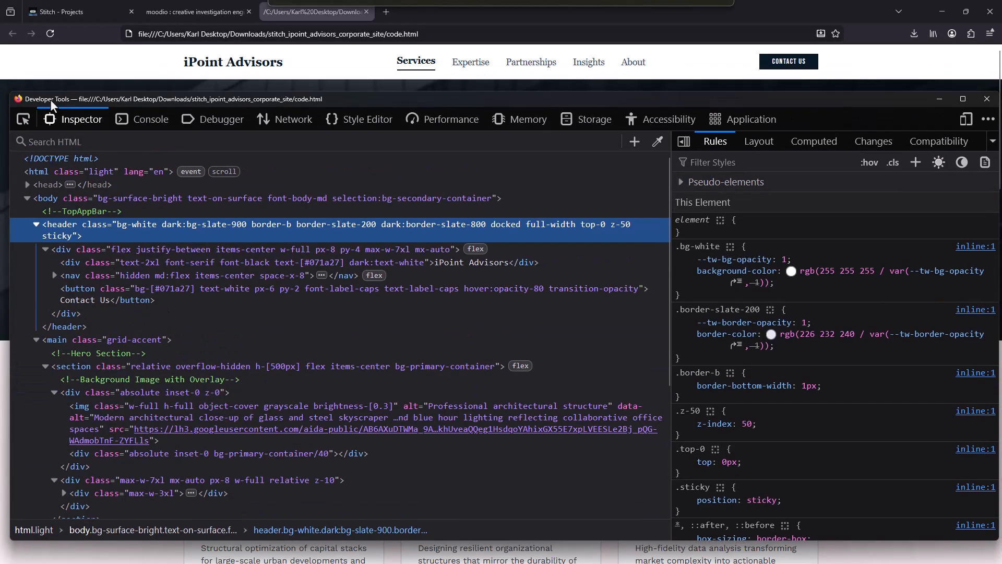
left_click(986, 100)
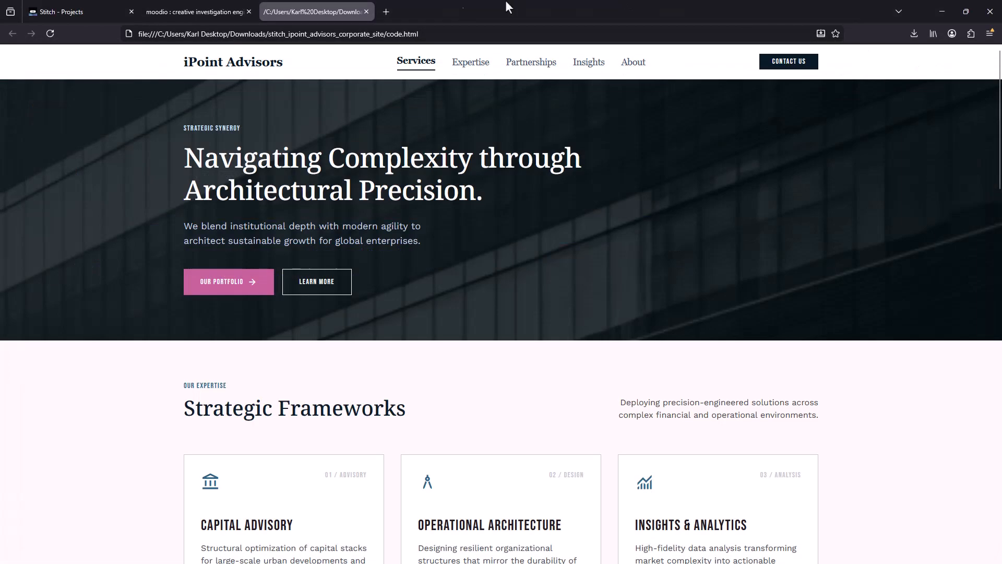
Switch to the stitch_ipoint_advisors_corporate_site folder and open code.html in Visual Studio Code
key("alt+Tab")
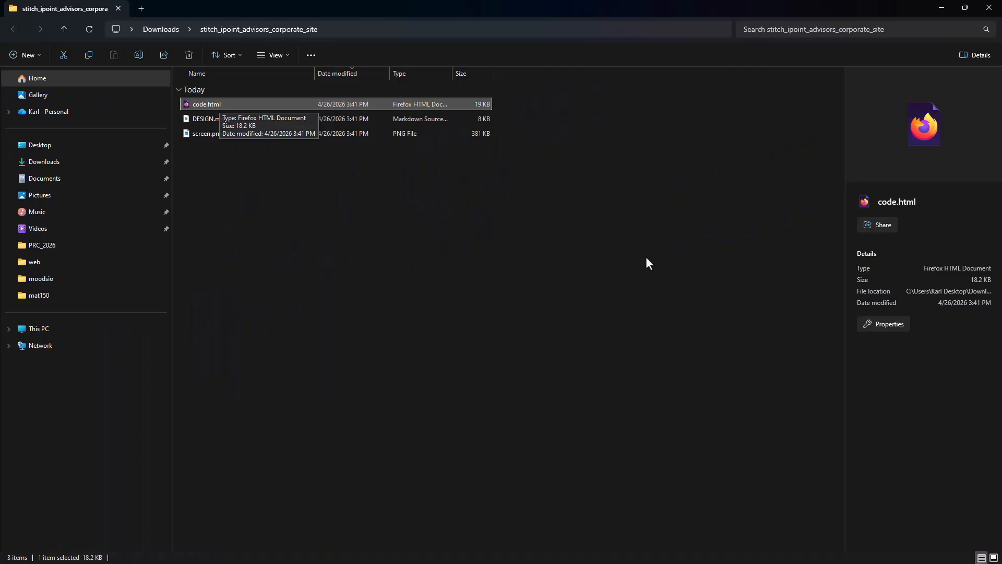
right_click(208, 105)
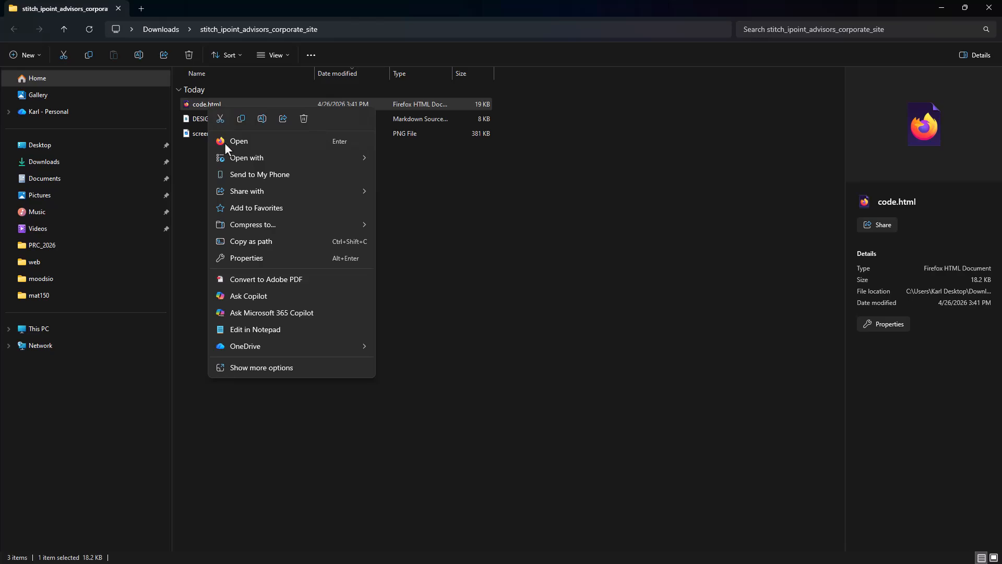
mouse_move(259, 161)
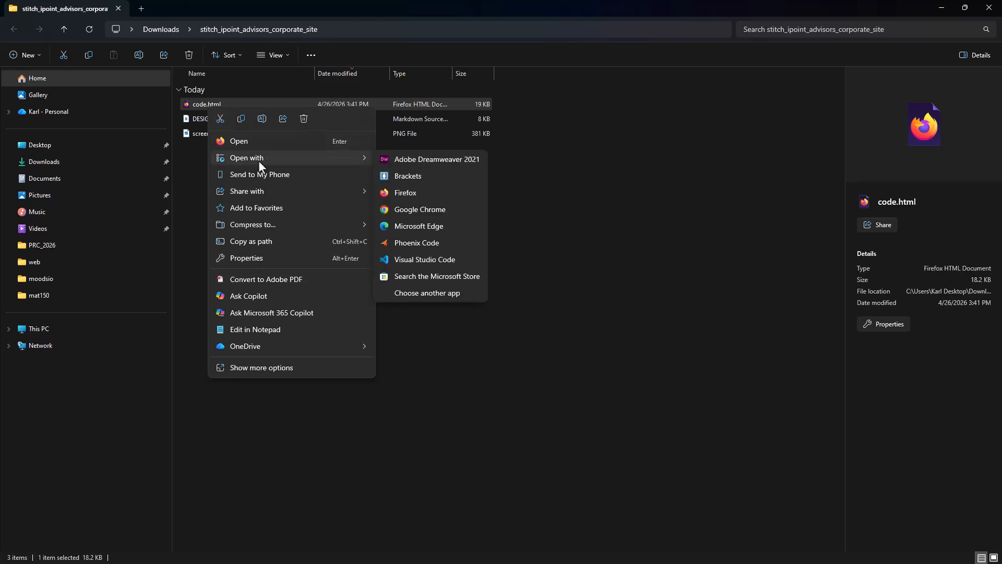
left_click(451, 262)
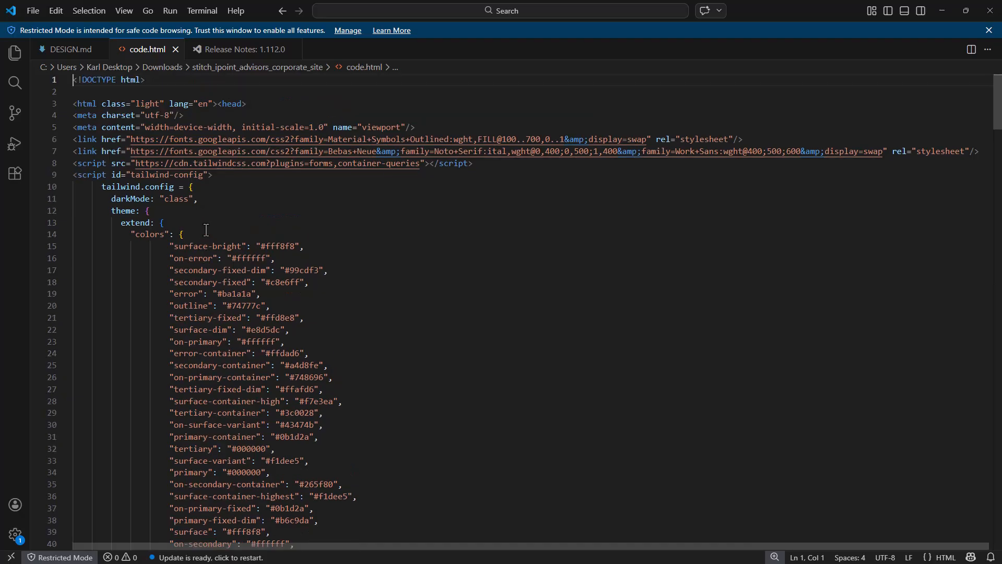
Examine the Tailwind configuration in code.html, including its colors, spacing and font definitions, and the style block down to the TopAppBar markup
scroll(206, 274, "down", 3)
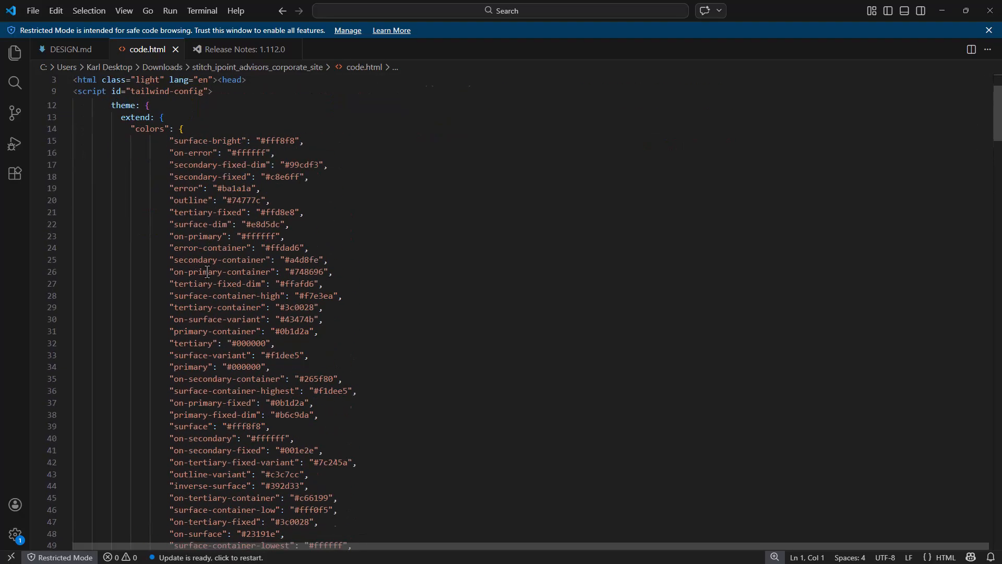
scroll(204, 266, "up", 3)
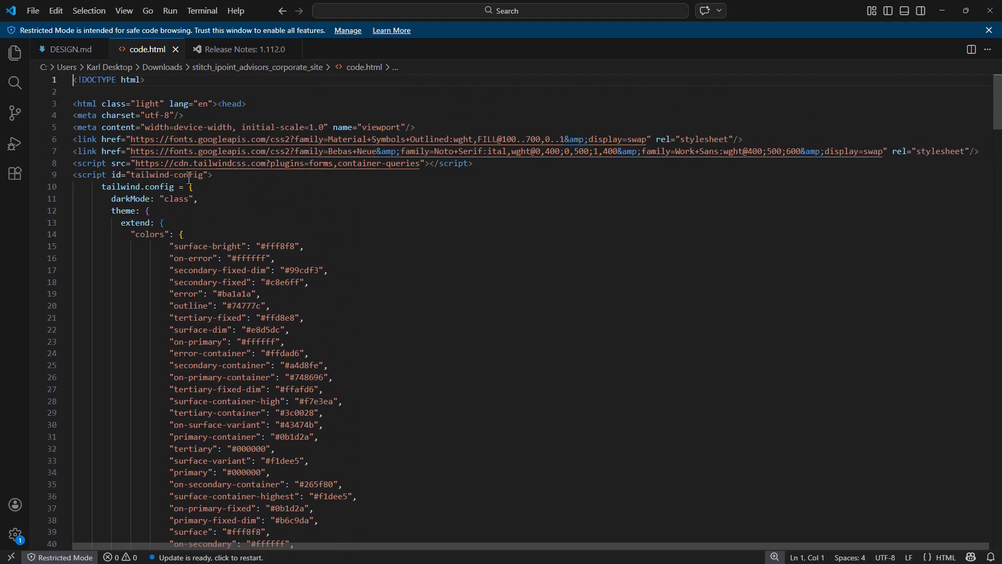
scroll(214, 264, "down", 15)
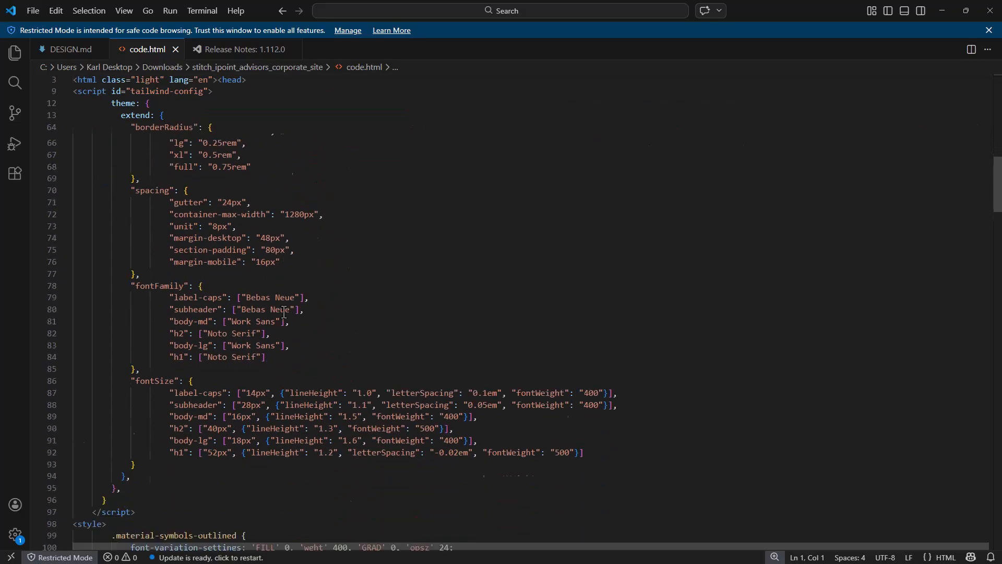
scroll(282, 313, "down", 10)
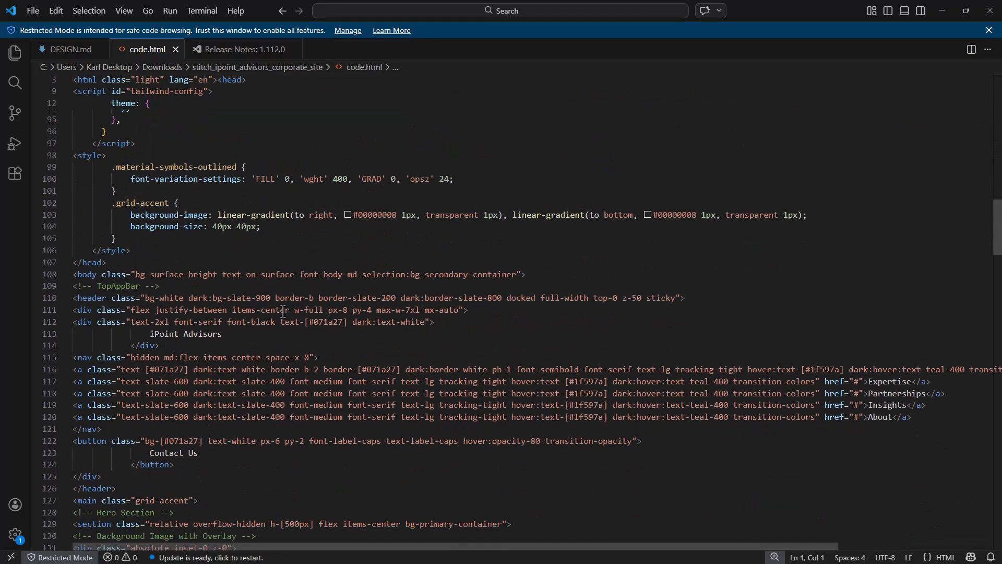
scroll(163, 250, "up", 3)
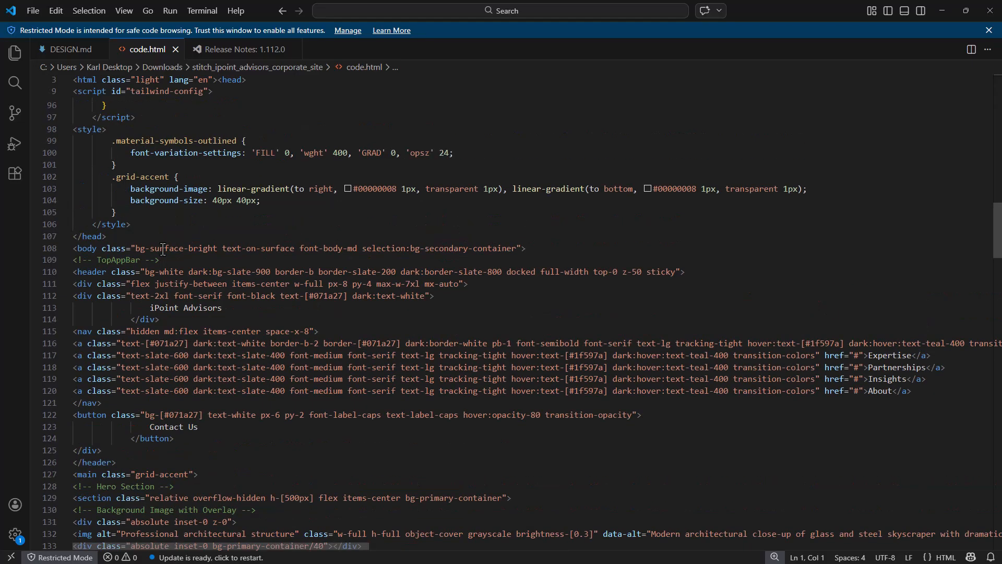
scroll(188, 167, "down", 2)
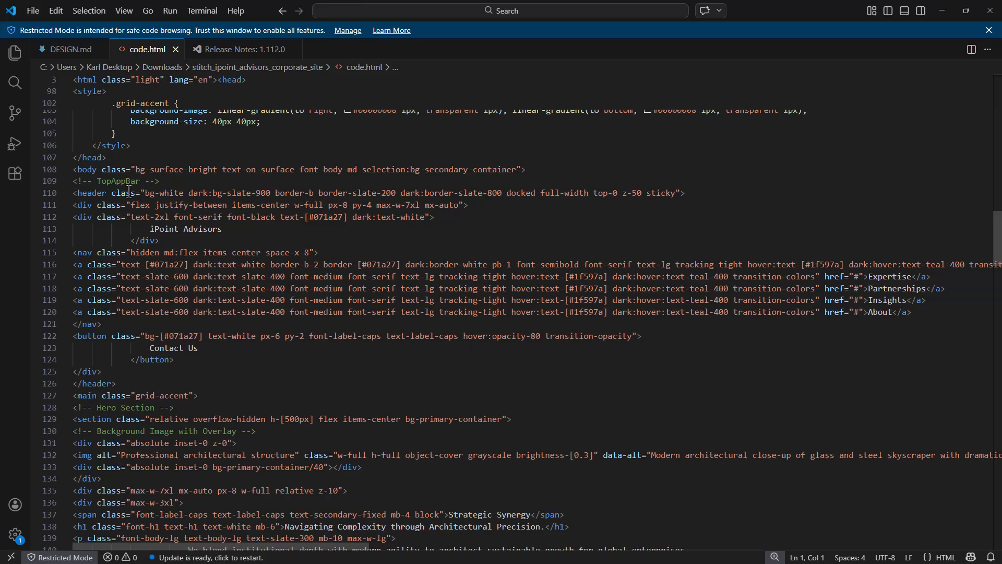
Examine the header and nav tags in code.html, highlighting the nav block and the Partnerships, Insights and About link labels
left_click(83, 194)
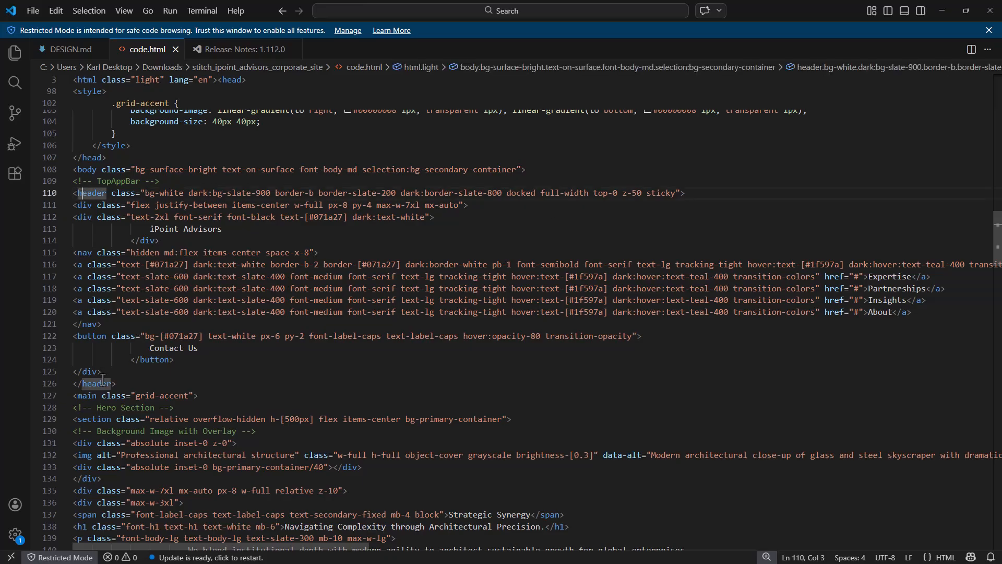
left_click(83, 254)
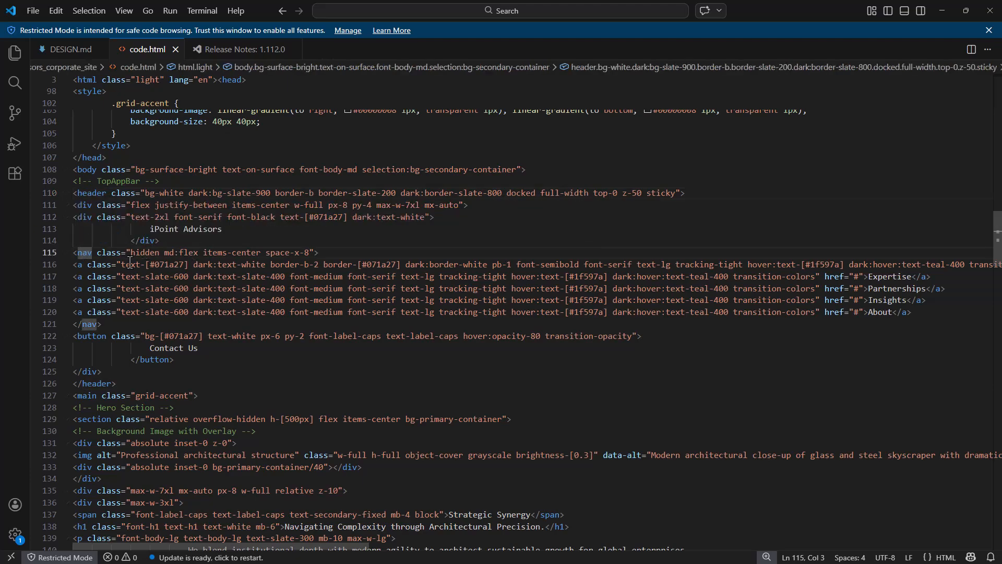
left_click_drag(110, 326, 73, 252)
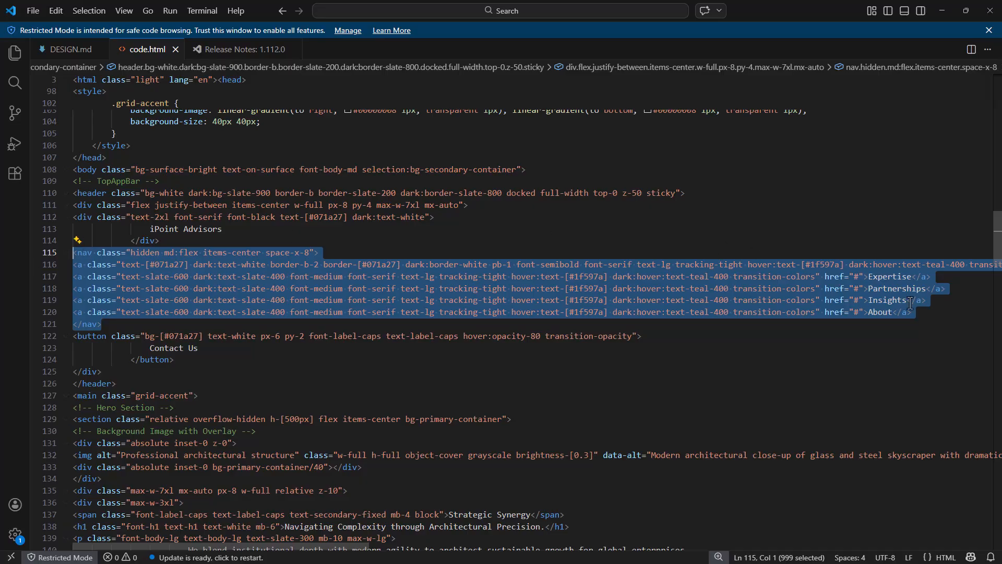
double_click(887, 288)
double_click(887, 300)
double_click(880, 312)
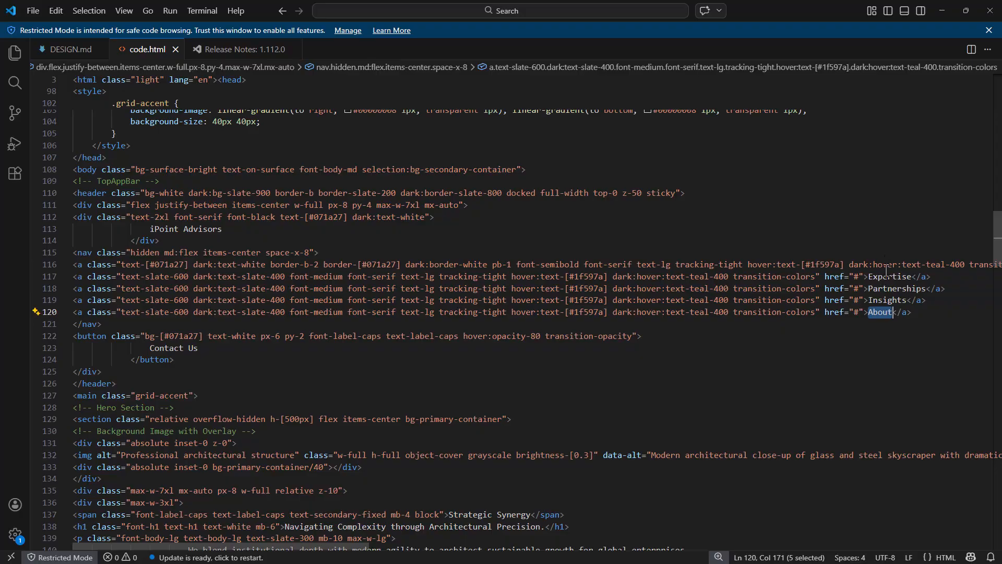
Review the Hero Section and Services Grid Section markup in code.html, and return to the beginning of the file
scroll(522, 265, "down", 3)
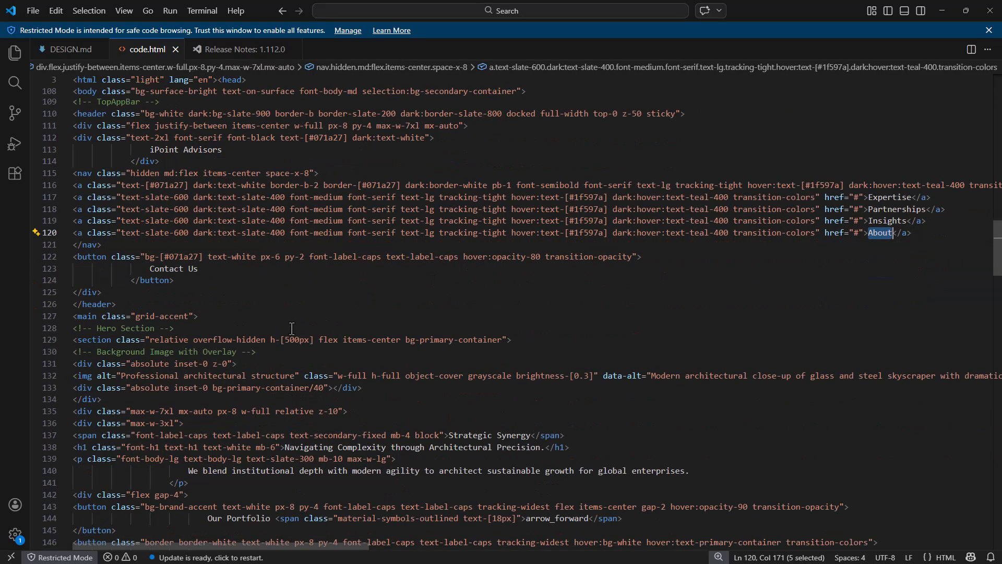
scroll(291, 327, "down", 12)
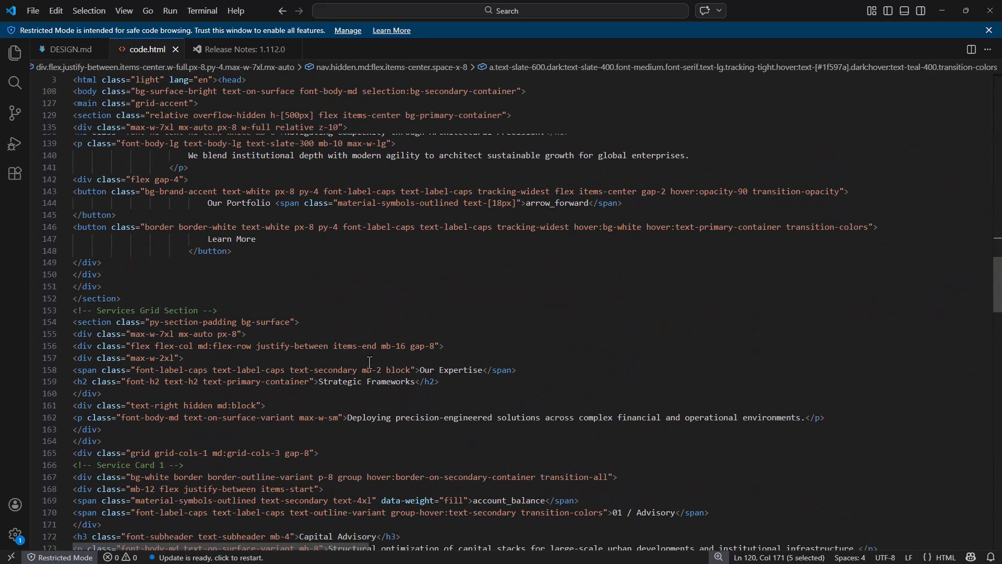
scroll(407, 305, "down", 14)
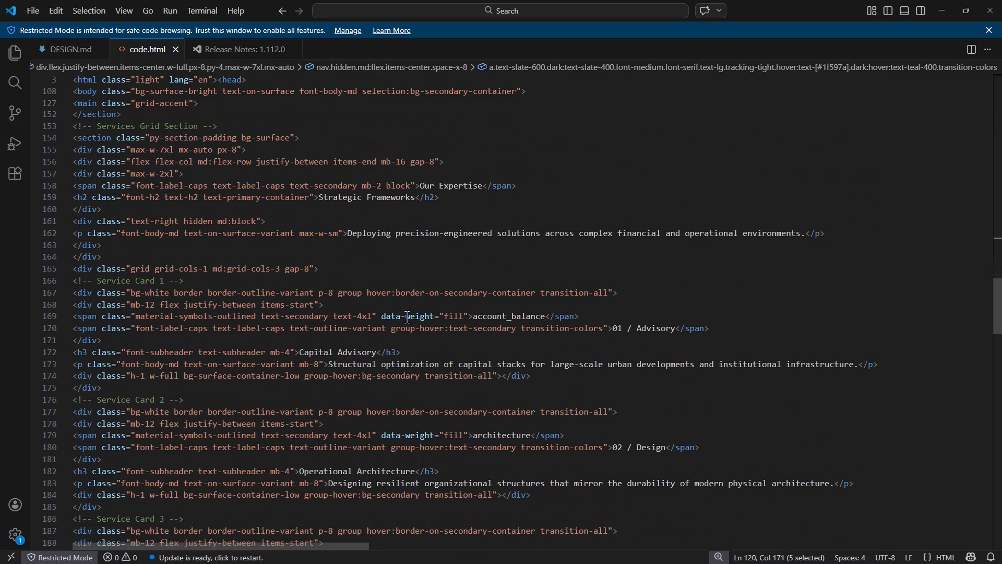
scroll(408, 305, "up", 7)
scroll(374, 264, "up", 5)
scroll(374, 264, "up", 20)
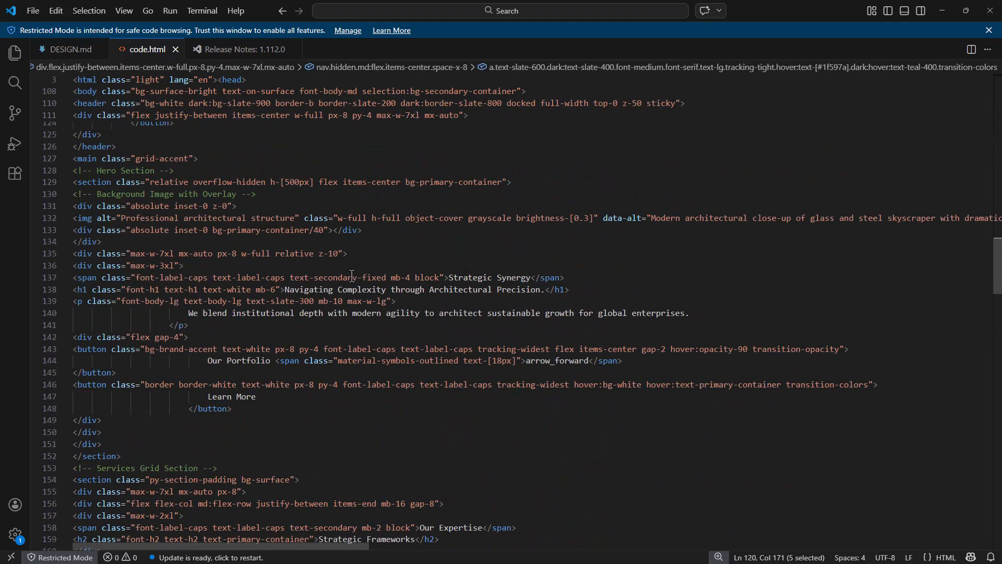
scroll(352, 259, "up", 20)
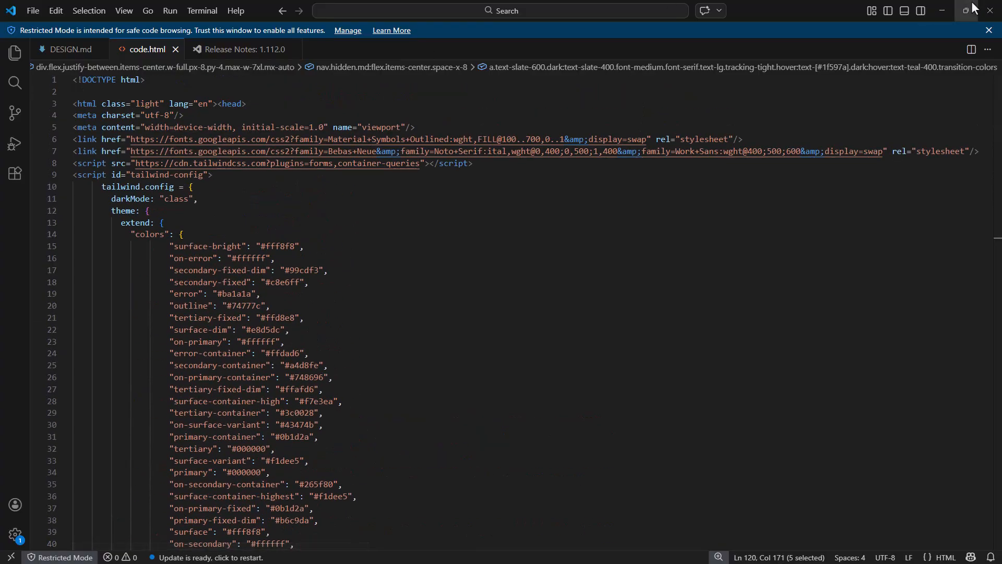
Put away the code editor and folder windows, and return to the iPoint Advisors Corporate Site project in Stitch
left_click(942, 8)
left_click(994, 10)
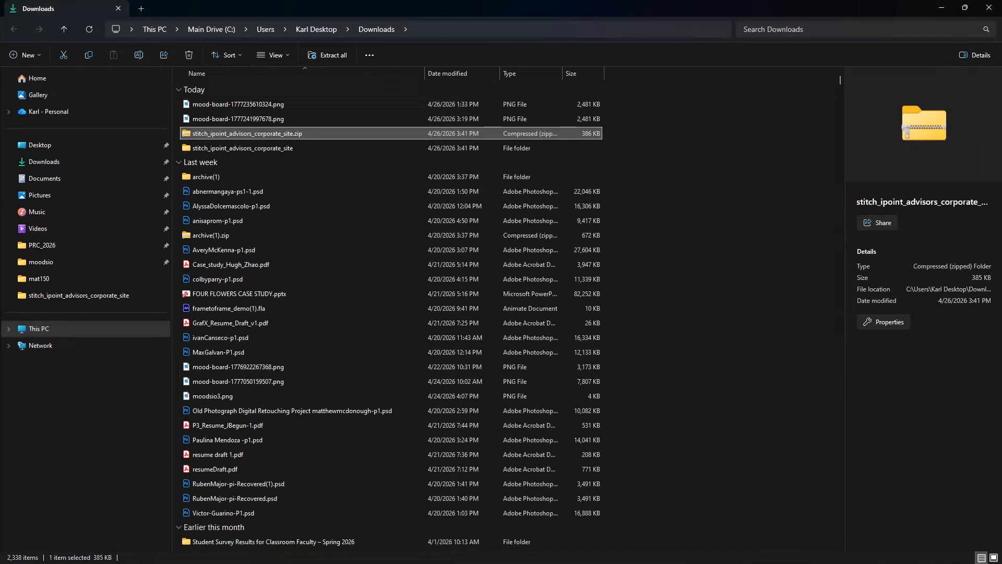
left_click(942, 8)
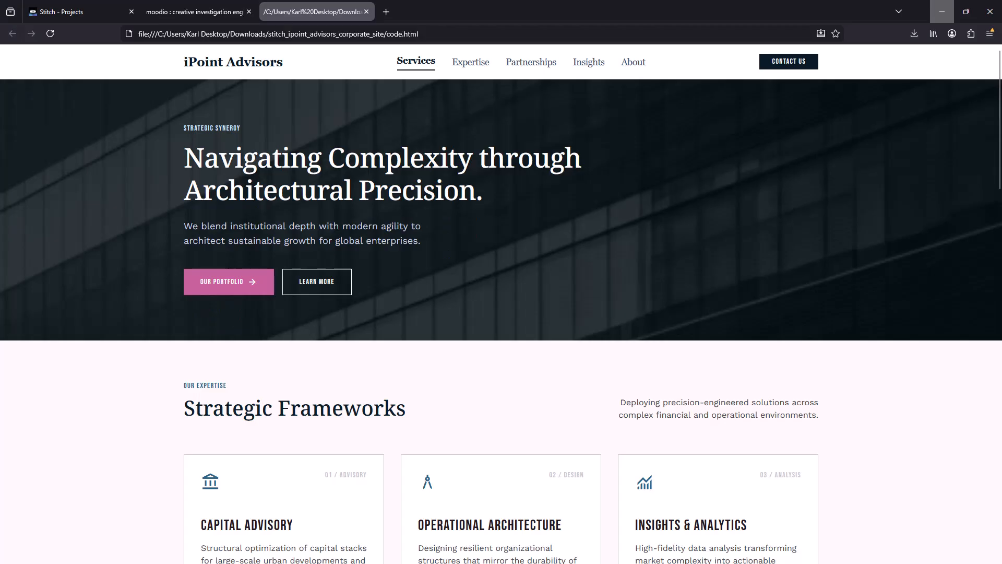
left_click(65, 10)
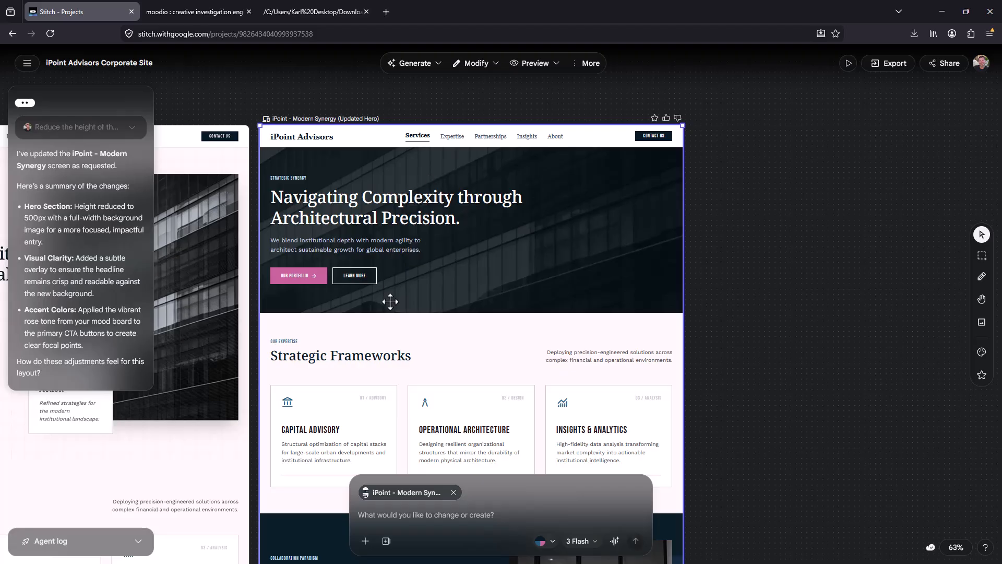